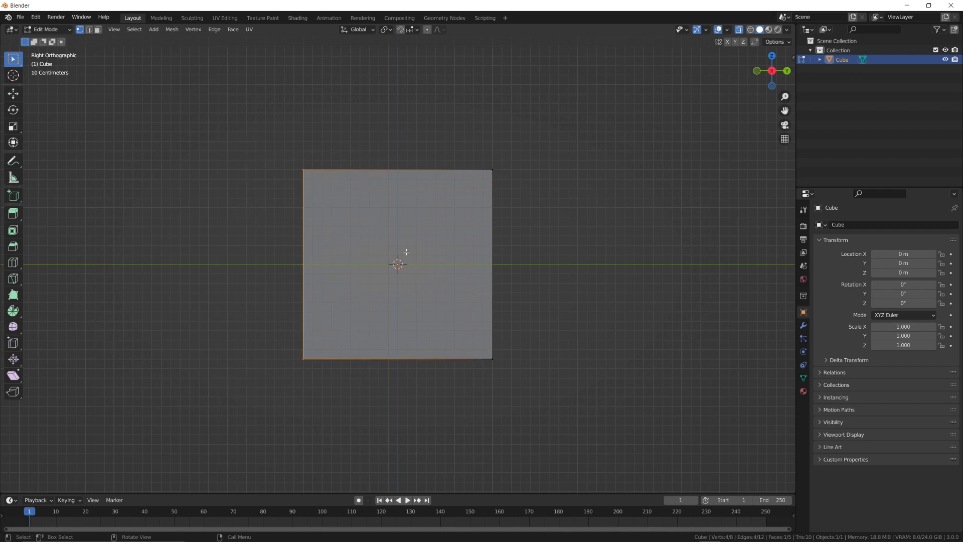
Lengthen the cube along Y by moving its open front end outward, and divide its length with two evenly spaced loop cuts.
{"action": "key", "text": "g"}
{"action": "left_click", "coordinate": [208, 256]}
{"action": "key", "text": "ctrl+r"}
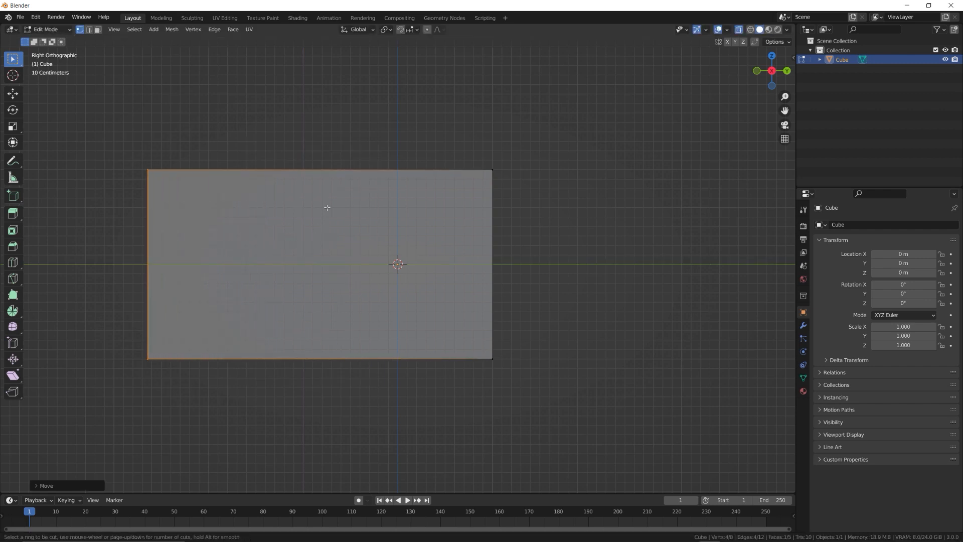
{"action": "scroll", "coordinate": [325, 178], "scroll_direction": "up", "scroll_amount": 1}
{"action": "left_click", "coordinate": [324, 177]}
{"action": "right_click", "coordinate": [322, 176]}
Raise the rear third of the block along Z so the middle section slopes.
{"action": "left_click_drag", "start_coordinate": [355, 119], "coordinate": [509, 371]}
{"action": "key", "text": "g"}
{"action": "key", "text": "z"}
{"action": "left_click", "coordinate": [492, 238]}
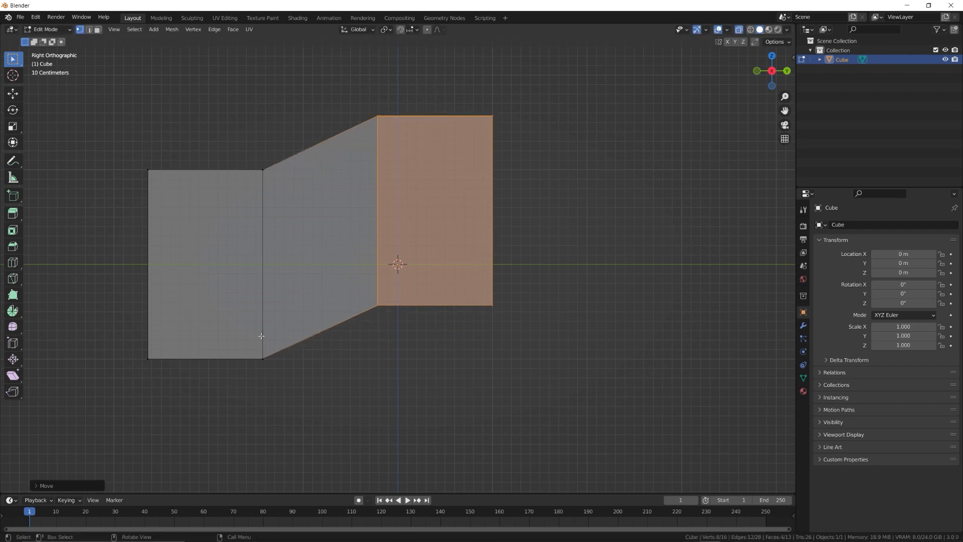
Slant the front loop by moving its lower vertices well toward the rear and its upper vertices slightly rearward.
{"action": "left_click_drag", "start_coordinate": [244, 342], "coordinate": [287, 371]}
{"action": "key", "text": "g"}
{"action": "left_click", "coordinate": [364, 368]}
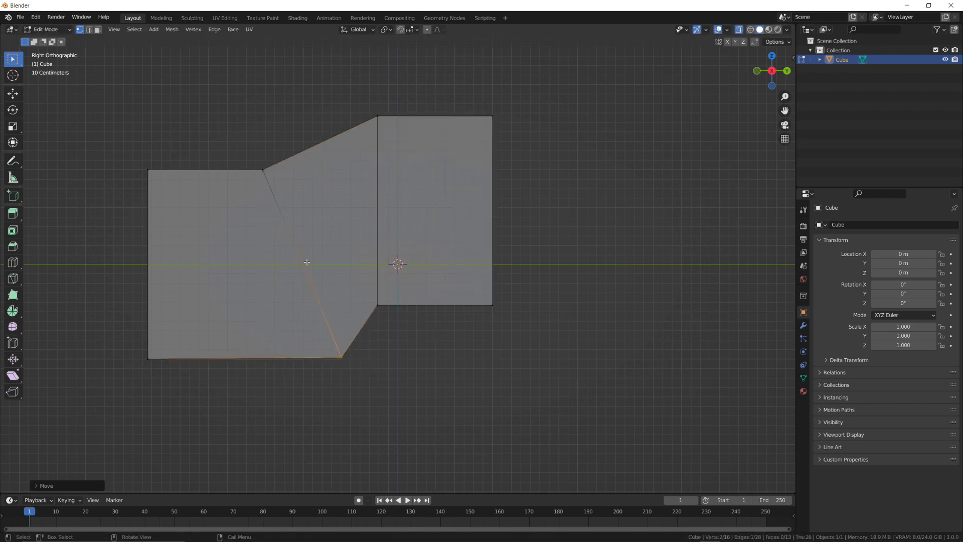
{"action": "left_click_drag", "start_coordinate": [283, 189], "coordinate": [283, 190]}
{"action": "key", "text": "g"}
{"action": "left_click", "coordinate": [299, 183]}
Extend the rear end outward, lower its bottom corner vertices and adjust its top corner vertices.
{"action": "left_click_drag", "start_coordinate": [468, 85], "coordinate": [556, 322]}
{"action": "key", "text": "g"}
{"action": "left_click", "coordinate": [613, 220]}
{"action": "left_click", "coordinate": [547, 311]}
{"action": "key", "text": "g"}
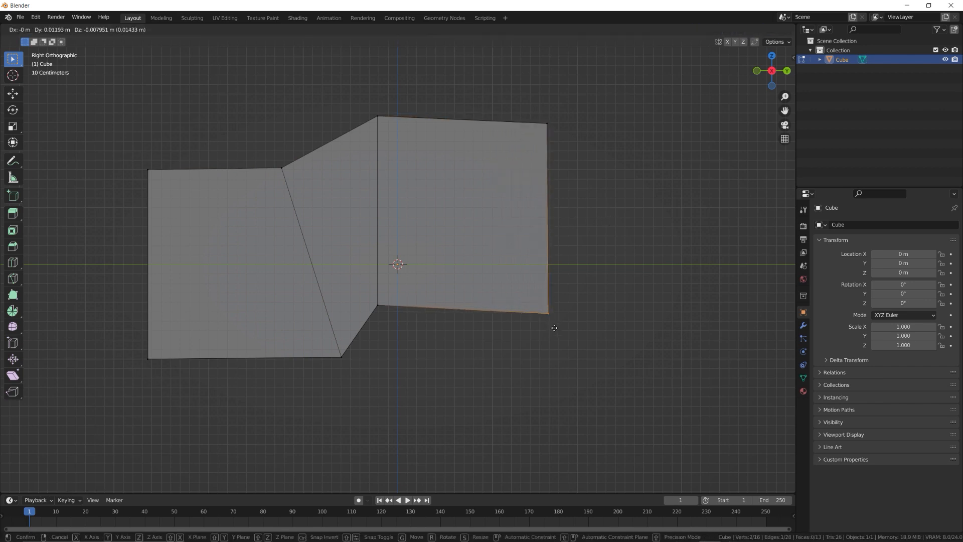
{"action": "left_click", "coordinate": [555, 348]}
{"action": "left_click_drag", "start_coordinate": [556, 140], "coordinate": [555, 140], "text": "shift"}
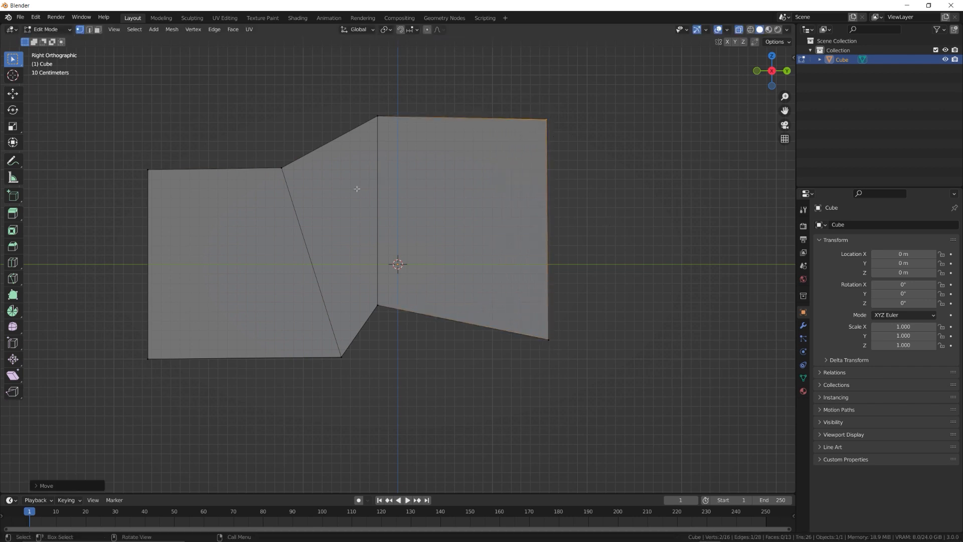
Add a centred loop cut across the sloped middle section and scale the lower front side edges.
{"action": "left_click", "coordinate": [333, 144]}
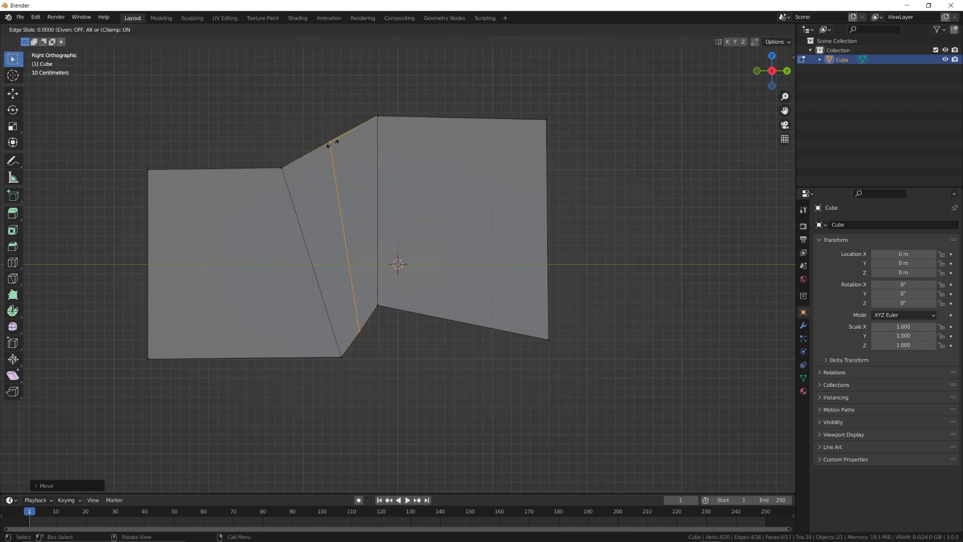
{"action": "right_click", "coordinate": [333, 150]}
{"action": "middle_click_drag", "start_coordinate": [288, 205], "coordinate": [345, 235]}
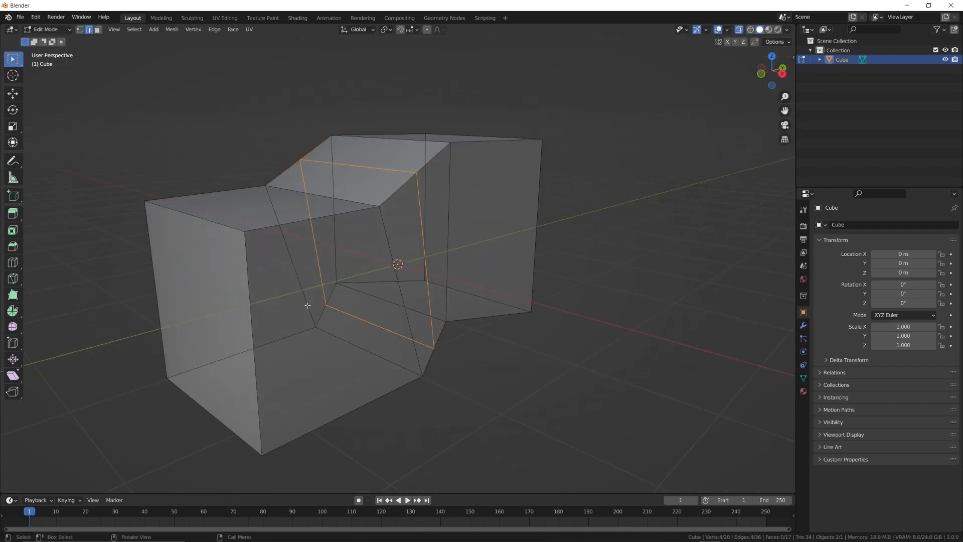
{"action": "middle_click_drag", "start_coordinate": [216, 359], "coordinate": [228, 362]}
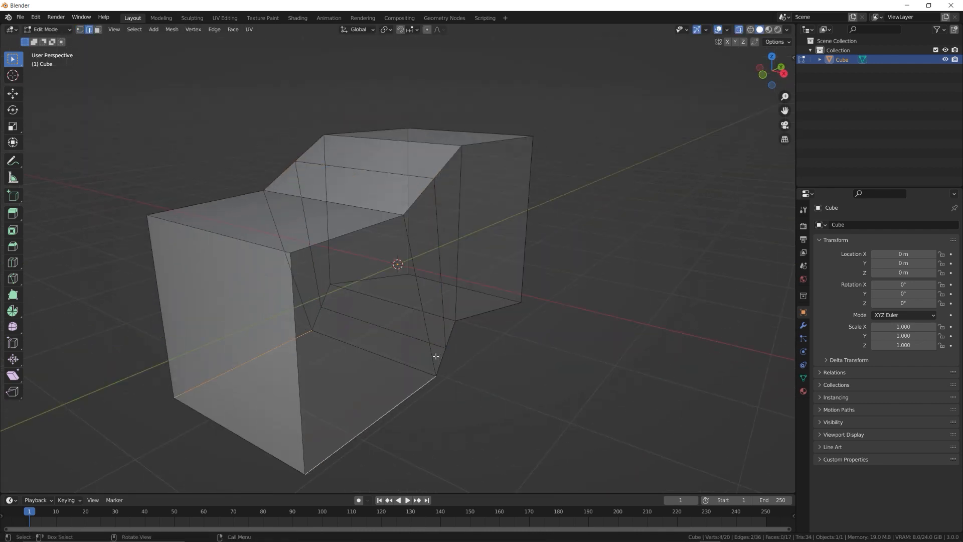
{"action": "left_click", "coordinate": [451, 364]}
{"action": "middle_click_drag", "start_coordinate": [450, 365], "coordinate": [460, 323]}
{"action": "key", "text": "s"}
{"action": "left_click", "coordinate": [428, 318]}
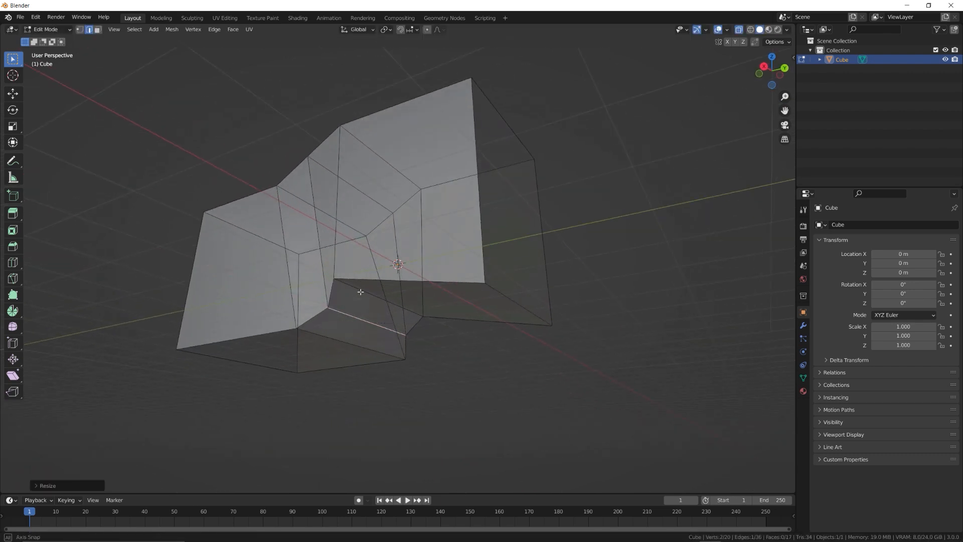
Add a level 1 Subdivision modifier to the block and apply it.
{"action": "middle_click_drag", "start_coordinate": [361, 292], "coordinate": [436, 323]}
{"action": "key", "text": "Tab"}
{"action": "key", "text": "ctrl+1"}
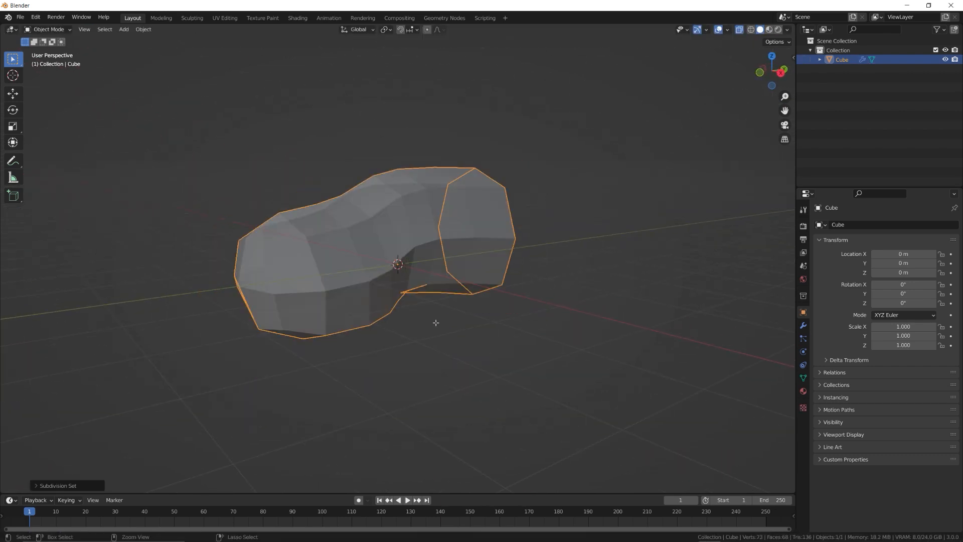
{"action": "left_click", "coordinate": [803, 326]}
{"action": "key", "text": "ctrl+a"}
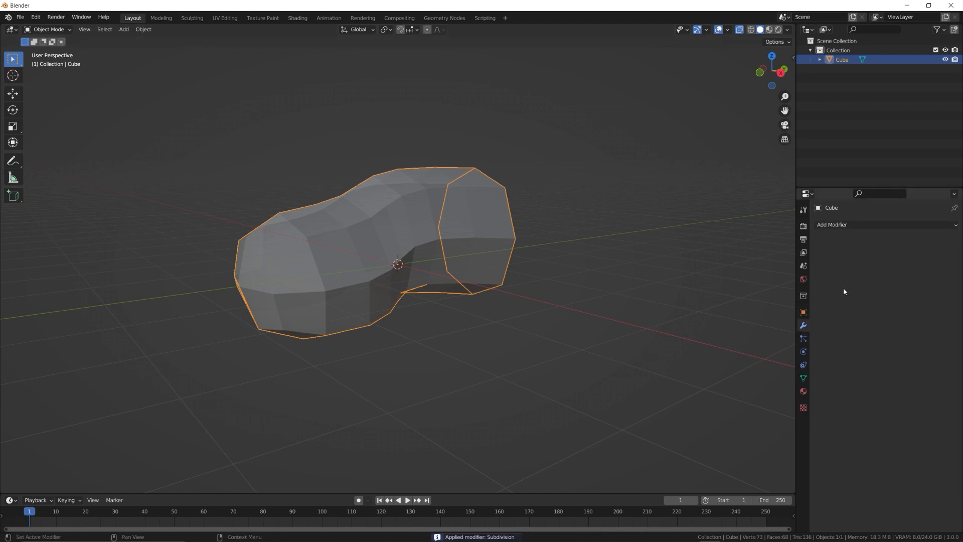
Turn off X-ray in Edit Mode and move a group of selected front-end elements along Z.
{"action": "middle_click_drag", "start_coordinate": [433, 283], "coordinate": [401, 289]}
{"action": "key", "text": "Tab"}
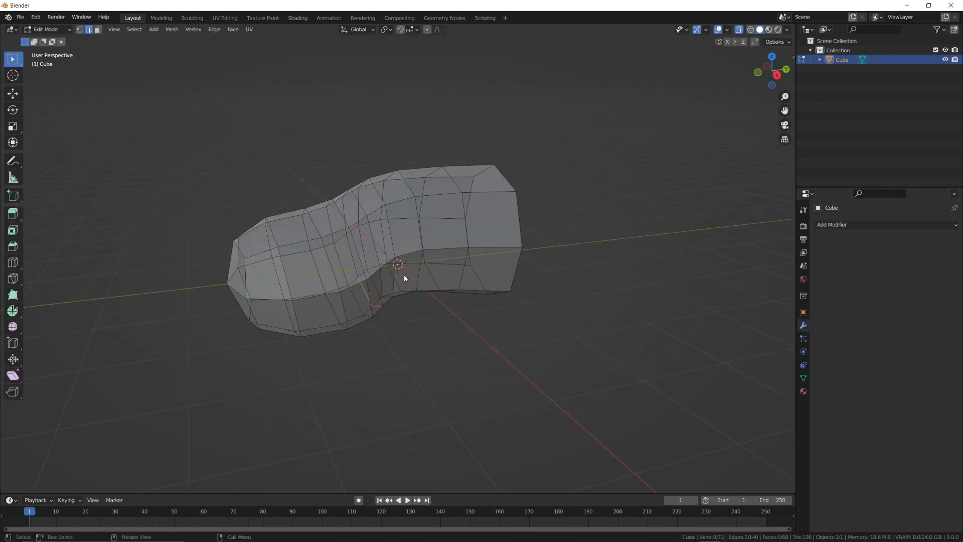
{"action": "key", "text": "alt+z"}
{"action": "middle_click_drag", "start_coordinate": [277, 291], "coordinate": [306, 274]}
{"action": "left_click", "coordinate": [318, 320]}
{"action": "left_click", "coordinate": [326, 348], "text": "shift"}
{"action": "left_click", "coordinate": [291, 345], "text": "shift"}
{"action": "left_click", "coordinate": [283, 304], "text": "shift"}
{"action": "key", "text": "g"}
{"action": "key", "text": "z"}
{"action": "left_click", "coordinate": [305, 289]}
Reposition the vertices along the upper front rim, moving them along Z and then freely.
{"action": "mouse_move", "coordinate": [253, 251]}
{"action": "middle_mouse_down"}
{"action": "mouse_move", "coordinate": [283, 271]}
{"action": "mouse_move", "coordinate": [264, 264]}
{"action": "middle_mouse_up"}
{"action": "left_click", "coordinate": [258, 272], "text": "shift"}
{"action": "key", "text": "g"}
{"action": "key", "text": "z"}
{"action": "left_click", "coordinate": [260, 259]}
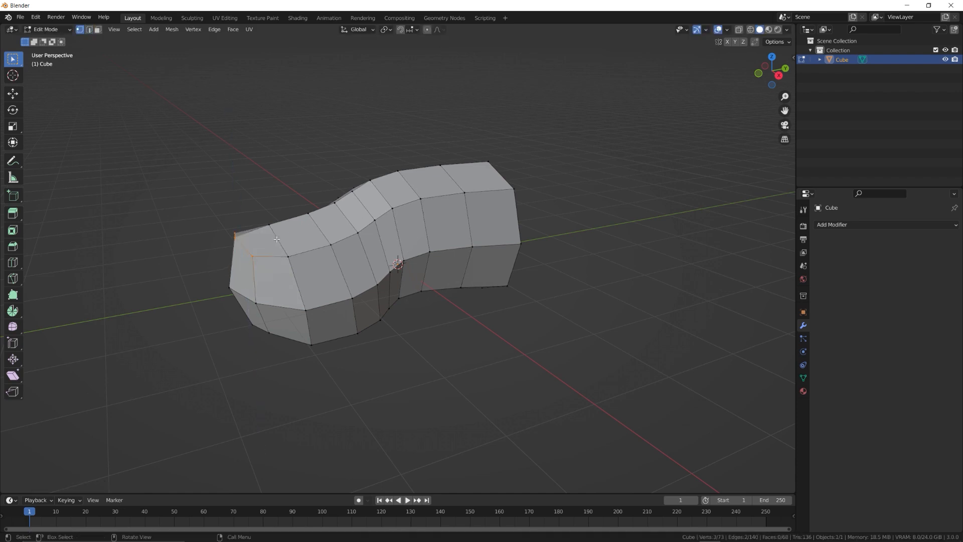
{"action": "key", "text": "g"}
{"action": "left_click", "coordinate": [291, 205]}
Select edges on opposite sides of the mesh and scale them along X.
{"action": "key", "text": "2"}
{"action": "middle_click_drag", "start_coordinate": [307, 217], "coordinate": [426, 303]}
{"action": "left_click", "coordinate": [504, 301], "text": "shift"}
{"action": "middle_click_drag", "start_coordinate": [504, 301], "coordinate": [371, 283]}
{"action": "key", "text": "s"}
{"action": "key", "text": "x"}
{"action": "left_click", "coordinate": [474, 289]}
Inset the four top faces at the front end to outline the nail.
{"action": "key", "text": "alt+a"}
{"action": "left_click", "coordinate": [439, 286], "text": "shift"}
{"action": "left_click", "coordinate": [447, 318], "text": "shift"}
{"action": "left_click", "coordinate": [393, 324], "text": "shift"}
{"action": "left_click", "coordinate": [384, 294], "text": "shift"}
{"action": "key", "text": "i"}
{"action": "left_click", "coordinate": [414, 288]}
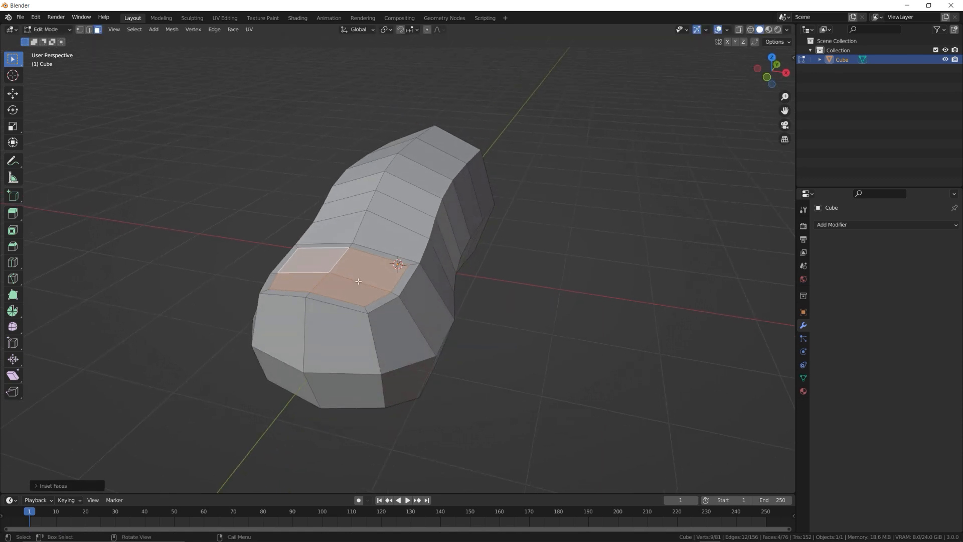
Move the inset nail faces along Z and add a loop cut around the rim surrounding them.
{"action": "key", "text": "g"}
{"action": "key", "text": "z"}
{"action": "left_click", "coordinate": [360, 284]}
{"action": "scroll", "coordinate": [373, 265], "scroll_direction": "up", "scroll_amount": 1}
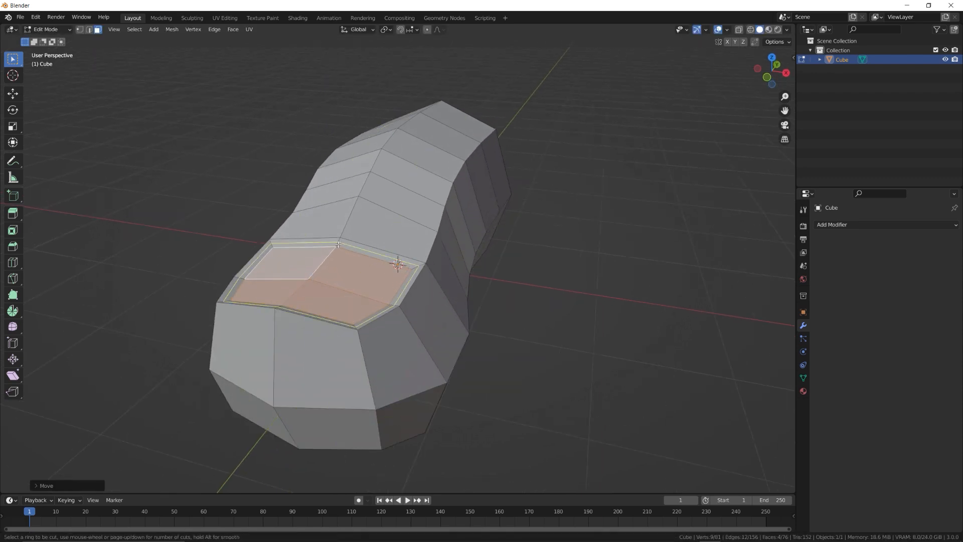
{"action": "left_click", "coordinate": [338, 245]}
{"action": "left_click", "coordinate": [339, 247]}
Select the four inner nail faces and extrude them slightly upward as a raised nail.
{"action": "key", "text": "3"}
{"action": "left_click", "coordinate": [361, 271]}
{"action": "left_click", "coordinate": [339, 302], "text": "shift"}
{"action": "left_click", "coordinate": [277, 293], "text": "shift"}
{"action": "left_click", "coordinate": [297, 265], "text": "shift"}
{"action": "middle_click_drag", "start_coordinate": [311, 263], "coordinate": [352, 266]}
{"action": "key", "text": "e"}
{"action": "left_click", "coordinate": [353, 261]}
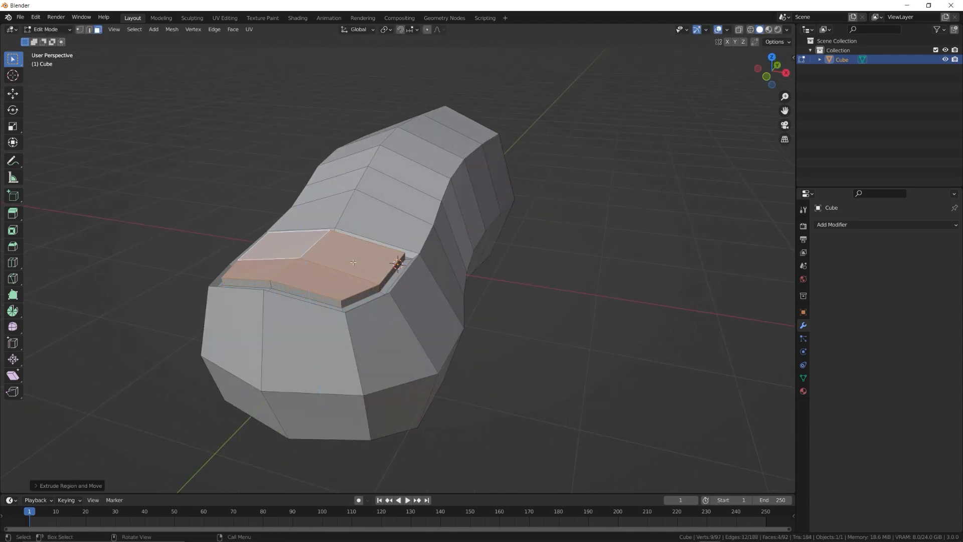
Add a level 2 Subdivision modifier to the toe in Object Mode and shade it smooth.
{"action": "key", "text": "Tab"}
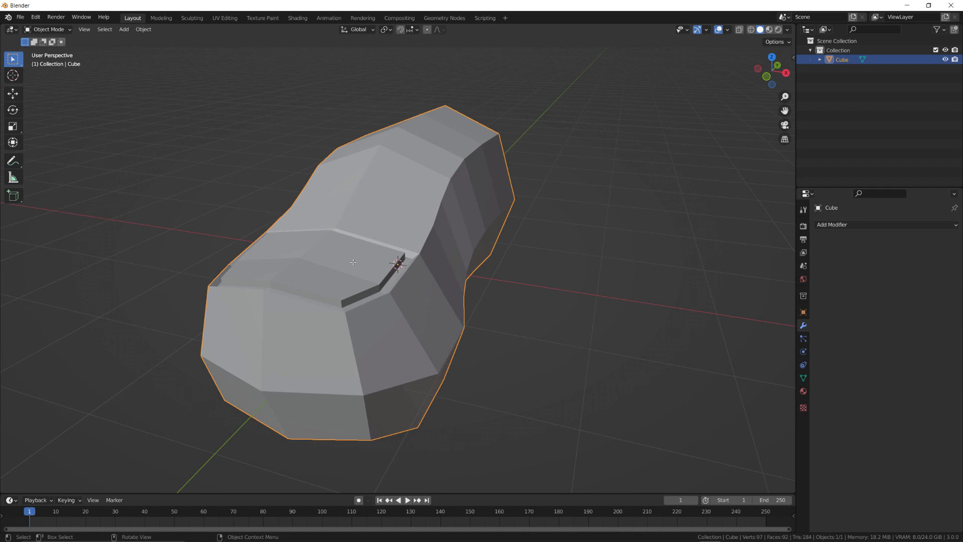
{"action": "key", "text": "ctrl+2"}
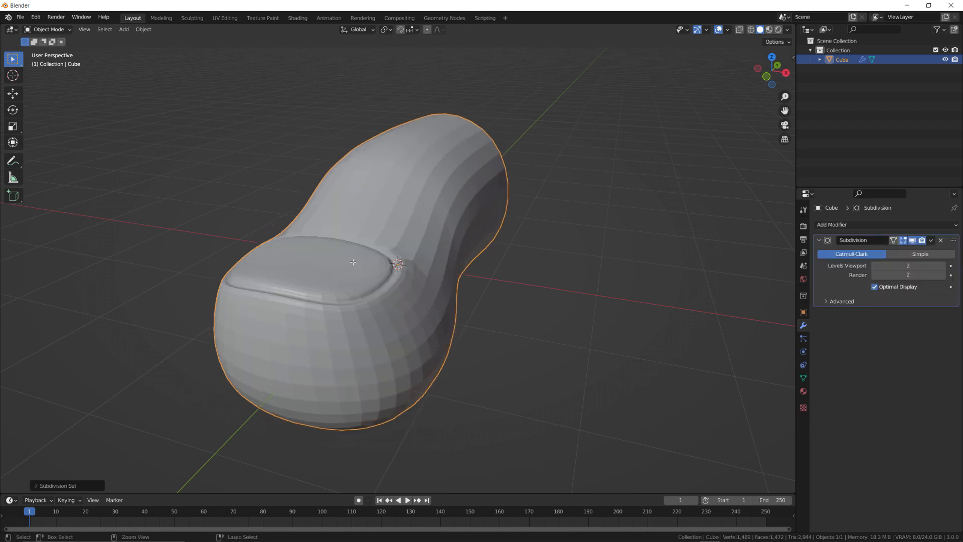
{"action": "right_click", "coordinate": [359, 240]}
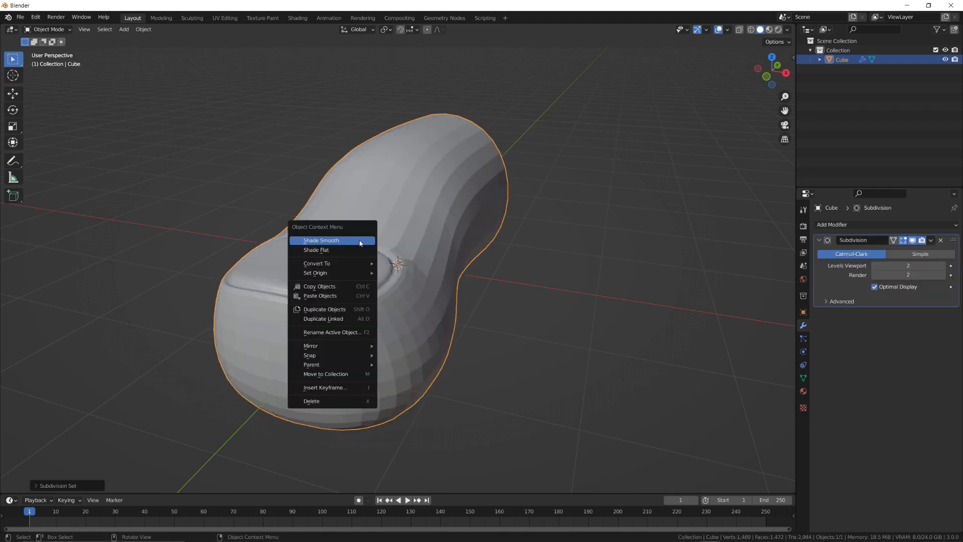
{"action": "left_click", "coordinate": [360, 243]}
Scale the nail selection and narrow the nail's two rear corners by scaling their vertices along X.
{"action": "key", "text": "Tab"}
{"action": "middle_click_drag", "start_coordinate": [359, 259], "coordinate": [289, 250]}
{"action": "key", "text": "s"}
{"action": "left_click", "coordinate": [484, 300]}
{"action": "left_click_drag", "start_coordinate": [271, 256], "coordinate": [289, 271]}
{"action": "middle_click_drag", "start_coordinate": [296, 269], "coordinate": [291, 266]}
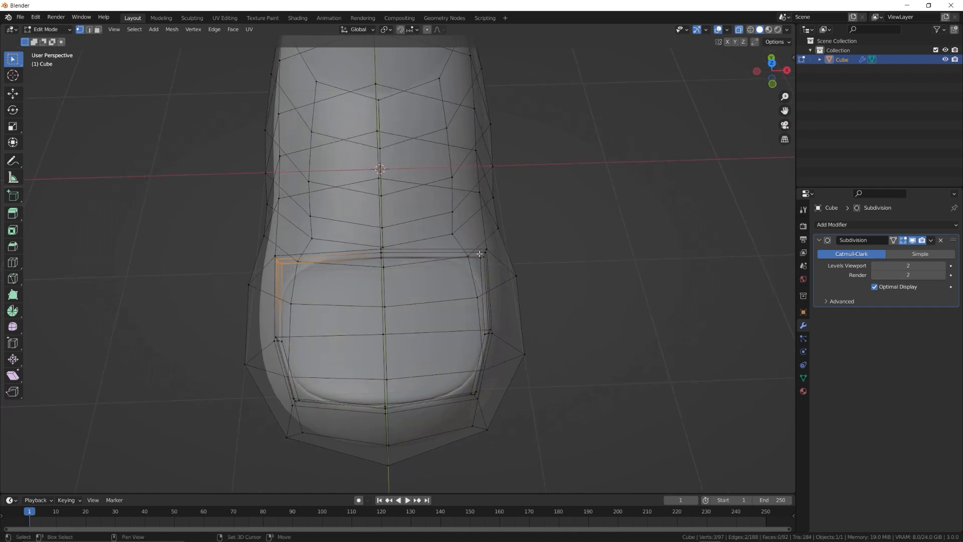
{"action": "key", "text": "s"}
{"action": "key", "text": "x"}
{"action": "left_click", "coordinate": [454, 265]}
Narrow the middle of the nail by scaling its side vertices along X.
{"action": "middle_click_drag", "start_coordinate": [488, 330], "coordinate": [474, 325]}
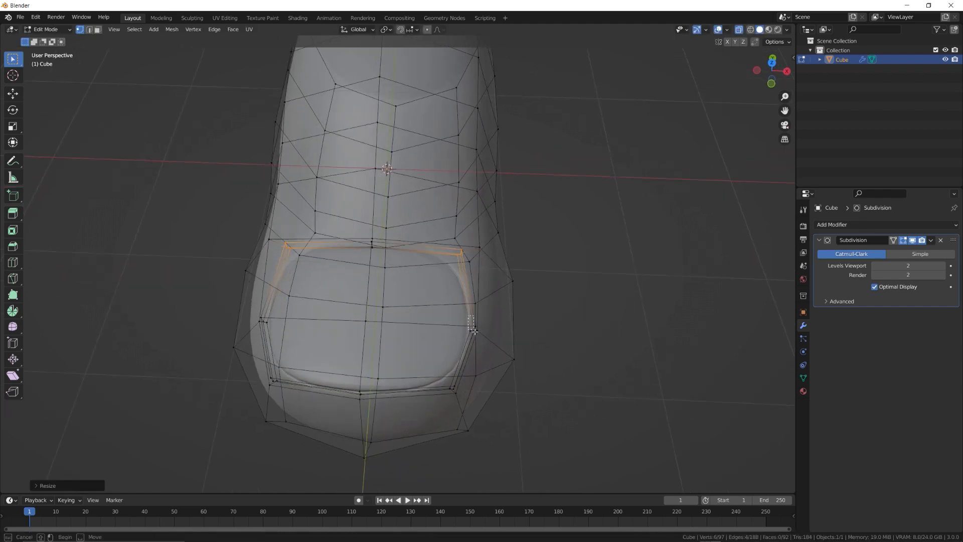
{"action": "left_click_drag", "start_coordinate": [469, 316], "coordinate": [476, 336]}
{"action": "key", "text": "s"}
{"action": "key", "text": "x"}
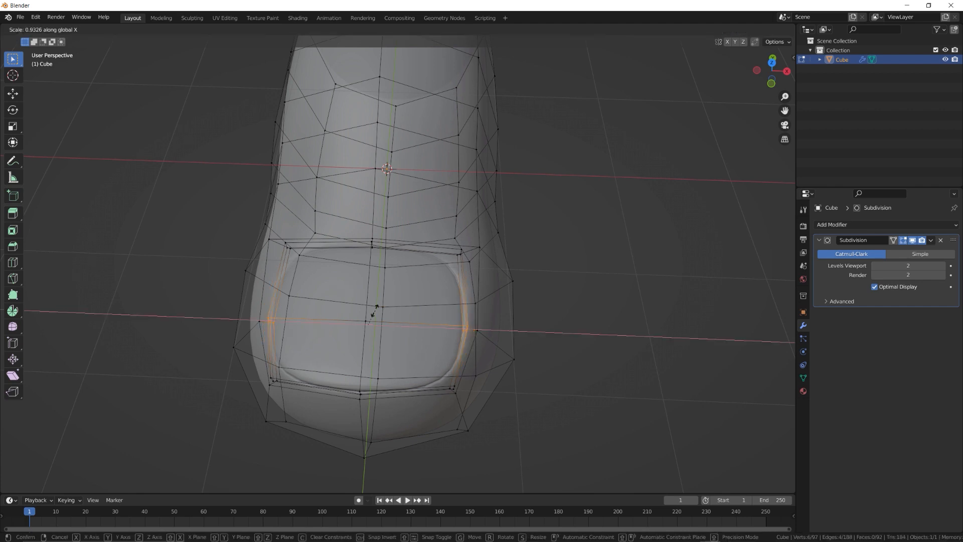
{"action": "left_click", "coordinate": [375, 313]}
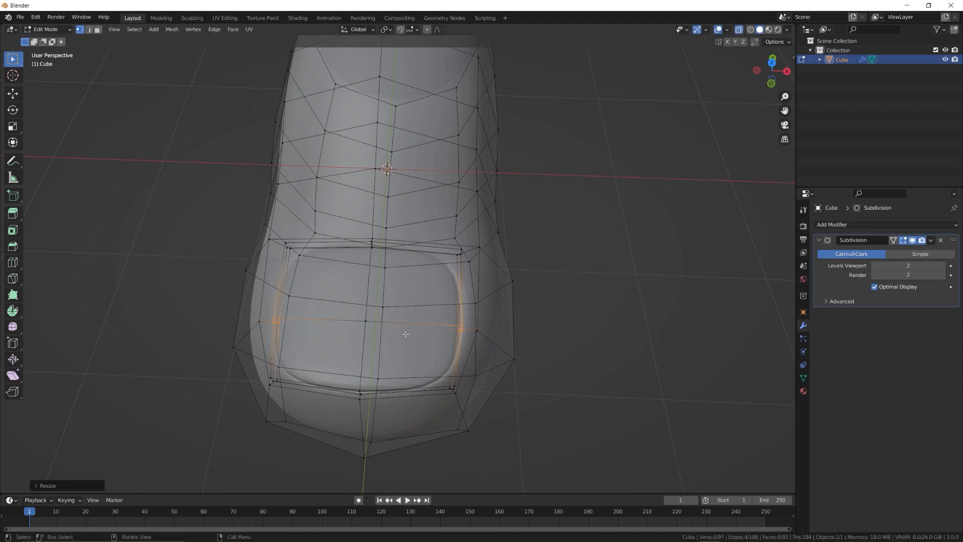
Return to Object Mode and move the finished toe along negative X, away from the world origin.
{"action": "middle_click_drag", "start_coordinate": [404, 333], "coordinate": [396, 294]}
{"action": "key", "text": "Tab"}
{"action": "key", "text": "g"}
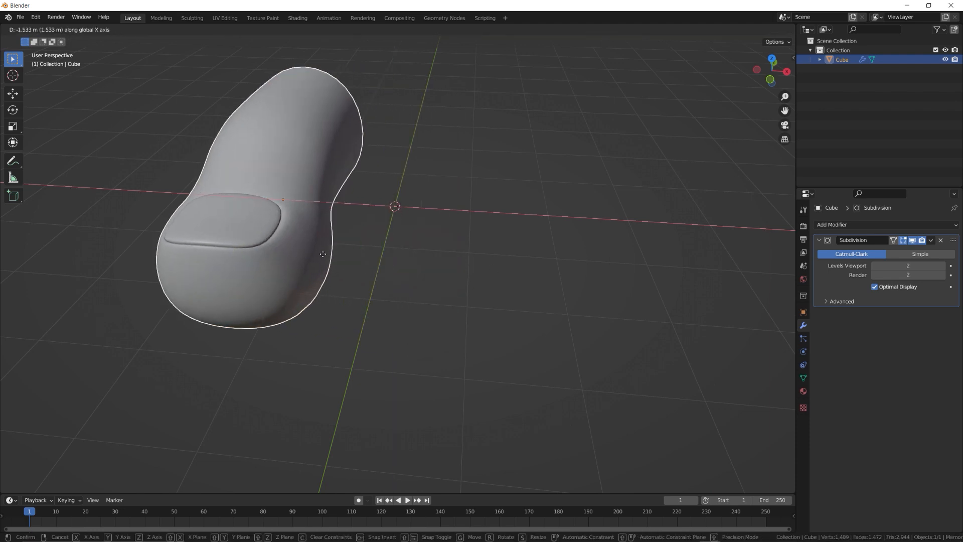
{"action": "left_click", "coordinate": [352, 262]}
Add a new cube at the world origin and hide the finished toe.
{"action": "key", "text": "shift+a"}
{"action": "left_click", "coordinate": [471, 255]}
{"action": "middle_click_drag", "start_coordinate": [480, 255], "coordinate": [381, 228]}
{"action": "left_click", "coordinate": [945, 59]}
Delete one end face of the new cube in Edit Mode.
{"action": "middle_click_drag", "start_coordinate": [489, 206], "coordinate": [472, 232]}
{"action": "key", "text": "Tab"}
{"action": "key", "text": "3"}
{"action": "left_click", "coordinate": [525, 220]}
{"action": "key", "text": "x"}
{"action": "left_click", "coordinate": [525, 221]}
Lengthen the new cube by moving its front and rear end vertices outward along Y.
{"action": "key", "text": "1"}
{"action": "key", "text": "g"}
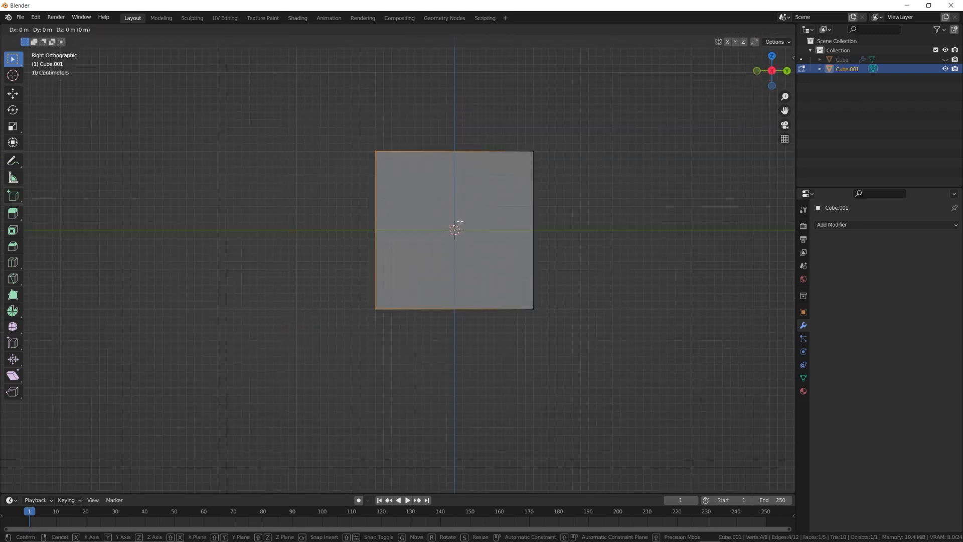
{"action": "key", "text": "y"}
{"action": "left_click", "coordinate": [384, 219]}
{"action": "left_click_drag", "start_coordinate": [507, 125], "coordinate": [568, 327]}
{"action": "key", "text": "g"}
{"action": "key", "text": "y"}
{"action": "left_click", "coordinate": [606, 216]}
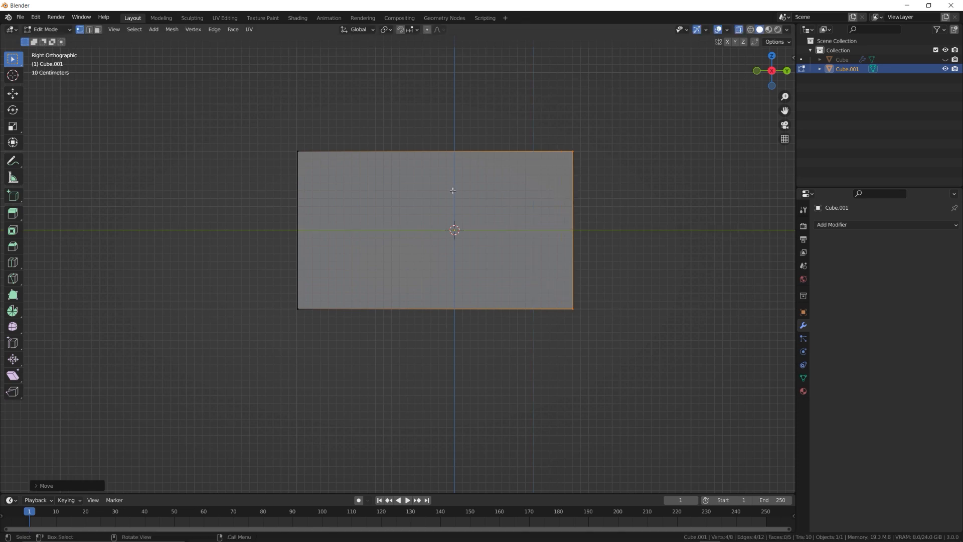
Divide the new block with two evenly spaced loop cuts and raise the middle section along Z.
{"action": "scroll", "coordinate": [440, 162], "scroll_direction": "up", "scroll_amount": 1}
{"action": "left_click", "coordinate": [439, 162]}
{"action": "right_click", "coordinate": [438, 162]}
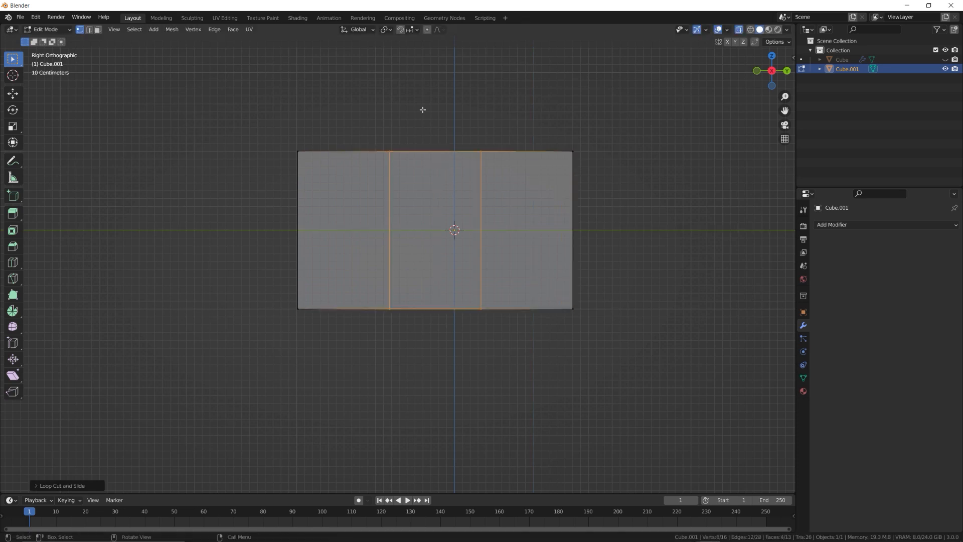
{"action": "key", "text": "g"}
{"action": "key", "text": "z"}
{"action": "left_click", "coordinate": [425, 96]}
Tilt the block's front end by moving its upper corner vertices down and outward and its lower corner vertices inward.
{"action": "left_click_drag", "start_coordinate": [286, 181], "coordinate": [312, 140]}
{"action": "key", "text": "g"}
{"action": "left_click", "coordinate": [288, 180]}
{"action": "left_click_drag", "start_coordinate": [290, 298], "coordinate": [304, 312]}
{"action": "key", "text": "g"}
{"action": "left_click", "coordinate": [343, 307]}
Fan out the two inner loops by moving the front loop's lower vertices inward and both loops' upper vertices outward.
{"action": "left_click_drag", "start_coordinate": [378, 258], "coordinate": [401, 281]}
{"action": "key", "text": "g"}
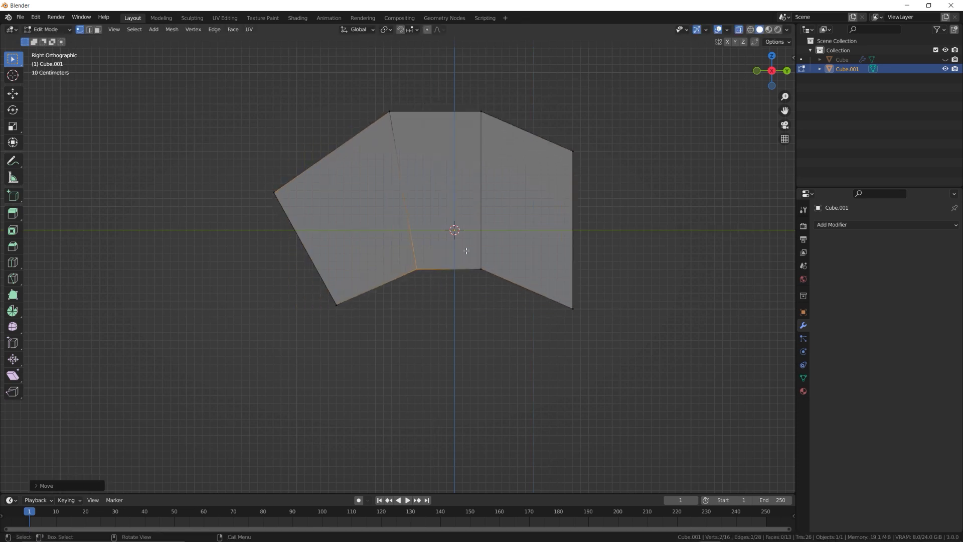
{"action": "left_click_drag", "start_coordinate": [406, 121], "coordinate": [408, 123]}
{"action": "key", "text": "g"}
{"action": "left_click", "coordinate": [392, 120]}
{"action": "left_click_drag", "start_coordinate": [496, 98], "coordinate": [524, 128]}
{"action": "key", "text": "g"}
{"action": "key", "text": "z"}
{"action": "left_click", "coordinate": [522, 122]}
Raise the centre loop's upper vertices about 0.11 m along Z and select its lower vertices.
{"action": "left_click_drag", "start_coordinate": [424, 97], "coordinate": [459, 125]}
{"action": "key", "text": "g"}
{"action": "key", "text": "z"}
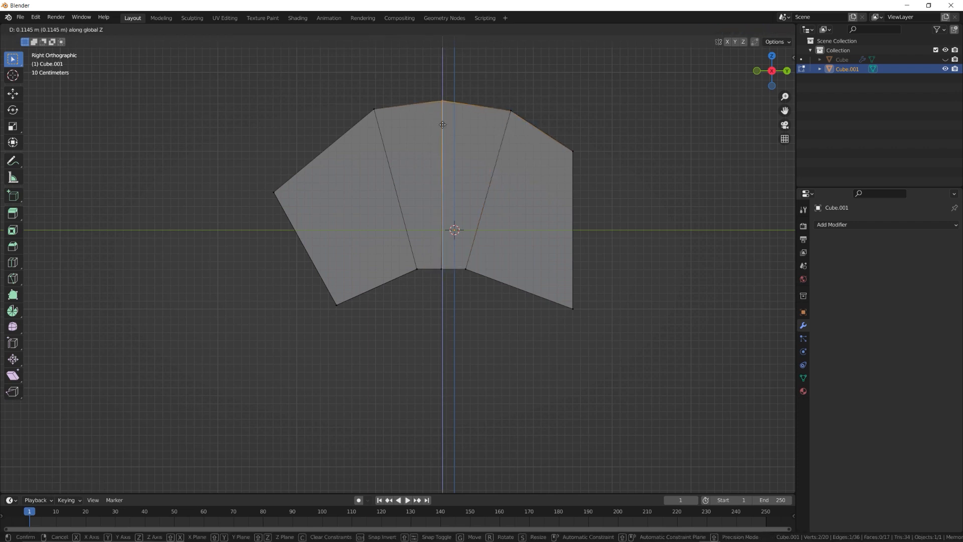
{"action": "left_click", "coordinate": [443, 124]}
{"action": "left_click_drag", "start_coordinate": [429, 254], "coordinate": [452, 281]}
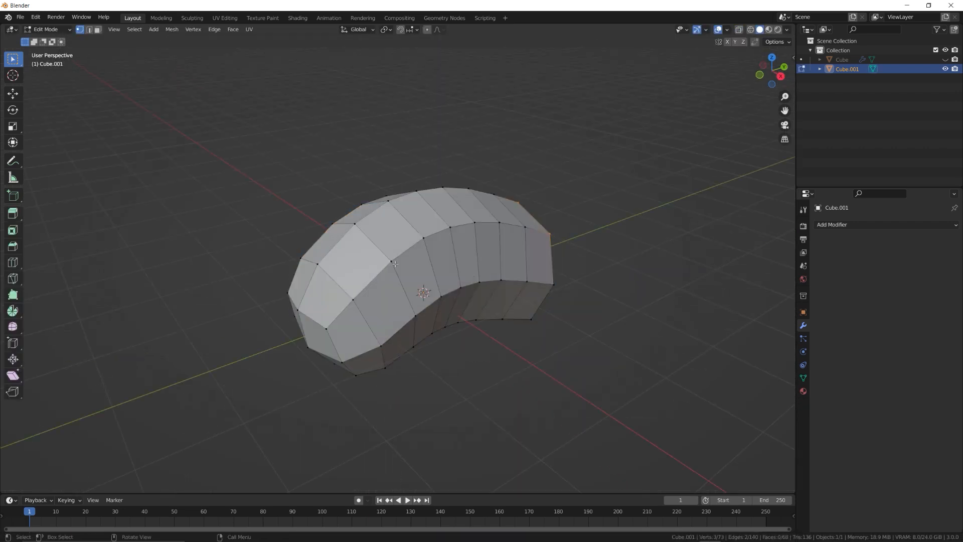
Move vertices on the upper part of the subdivided curved toe and switch to edge selection.
{"action": "key", "text": "g"}
{"action": "left_click", "coordinate": [391, 236]}
{"action": "middle_click_drag", "start_coordinate": [392, 236], "coordinate": [426, 261]}
{"action": "key", "text": "ctrl+2"}
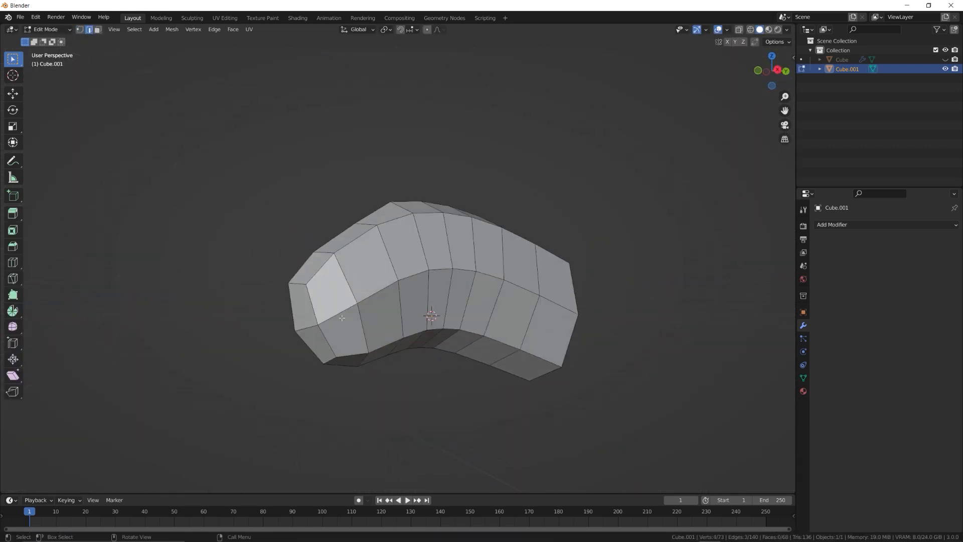
Add a level 2 Subdivision modifier to the curved toe and continue editing its mesh at the nail area.
{"action": "key", "text": "Tab"}
{"action": "key", "text": "ctrl+2"}
{"action": "key", "text": "Tab"}
{"action": "key", "text": "ctrl+3"}
{"action": "middle_click_drag", "start_coordinate": [366, 256], "coordinate": [494, 296]}
{"action": "scroll", "coordinate": [410, 263], "scroll_direction": "up", "scroll_amount": 2}
Inset the nail faces on the curved toe's upper front, shift the inset along Y, and inset the nail area again.
{"action": "key", "text": "i"}
{"action": "left_click", "coordinate": [476, 262]}
{"action": "key", "text": "g"}
{"action": "key", "text": "y"}
{"action": "left_click", "coordinate": [467, 271]}
{"action": "key", "text": "ctrl+r"}
{"action": "left_click", "coordinate": [435, 279]}
{"action": "key", "text": "3"}
{"action": "key", "text": "i"}
{"action": "key", "text": "1"}
{"action": "key", "text": "alt+z"}
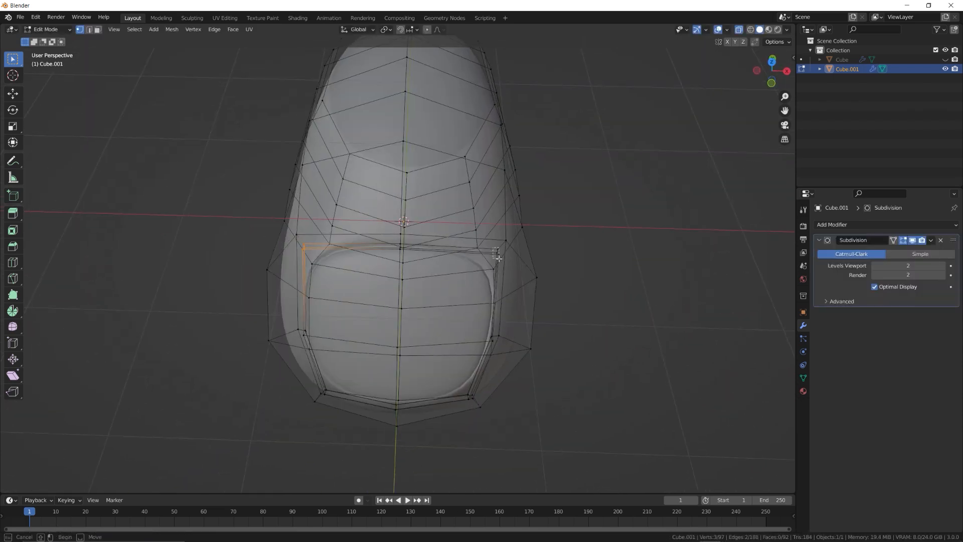
Select the nail outline's side vertices and scale them along X to adjust the nail's width.
{"action": "left_click_drag", "start_coordinate": [499, 256], "coordinate": [482, 274], "text": "shift"}
{"action": "key", "text": "s"}
{"action": "key", "text": "x"}
{"action": "middle_click_drag", "start_coordinate": [519, 260], "coordinate": [462, 311]}
{"action": "middle_click_drag", "start_coordinate": [452, 344], "coordinate": [479, 334]}
{"action": "key", "text": "s"}
{"action": "key", "text": "x"}
{"action": "left_click", "coordinate": [447, 291]}
Edge-slide the nail's side edges and move the nail's back corner vertices into place.
{"action": "key", "text": "g"}
{"action": "key", "text": "g"}
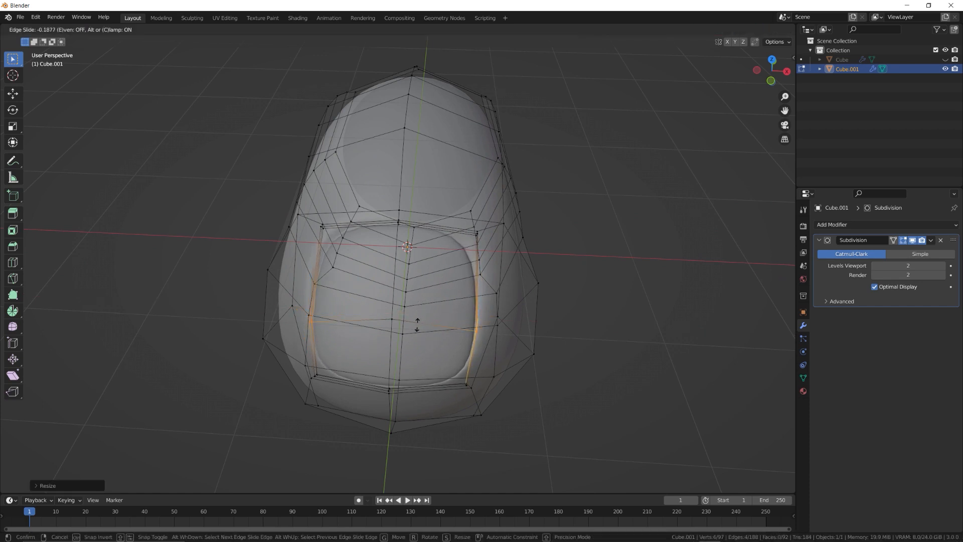
{"action": "left_click", "coordinate": [417, 324]}
{"action": "middle_click_drag", "start_coordinate": [417, 321], "coordinate": [401, 296]}
{"action": "left_click_drag", "start_coordinate": [303, 231], "coordinate": [341, 263]}
{"action": "middle_click_drag", "start_coordinate": [481, 260], "coordinate": [453, 225]}
{"action": "key", "text": "g"}
{"action": "left_click", "coordinate": [331, 226]}
Turn off X-ray, grow a vertex selection on the toe's front part twice, and reposition it in side view.
{"action": "key", "text": "alt+z"}
{"action": "key", "text": "Tab"}
{"action": "key", "text": "Tab"}
{"action": "left_click", "coordinate": [289, 233]}
{"action": "key", "text": "ctrl+KP_Add"}
{"action": "key", "text": "ctrl+KP_Add"}
{"action": "key", "text": "g"}
{"action": "key", "text": "KP_3"}
{"action": "key", "text": "g"}
{"action": "left_click", "coordinate": [273, 228]}
Unhide the big toe and scale the curved toe down uniformly.
{"action": "scroll", "coordinate": [422, 281], "scroll_direction": "down", "scroll_amount": 3}
{"action": "key", "text": "Tab"}
{"action": "key", "text": "alt+h"}
{"action": "key", "text": "s"}
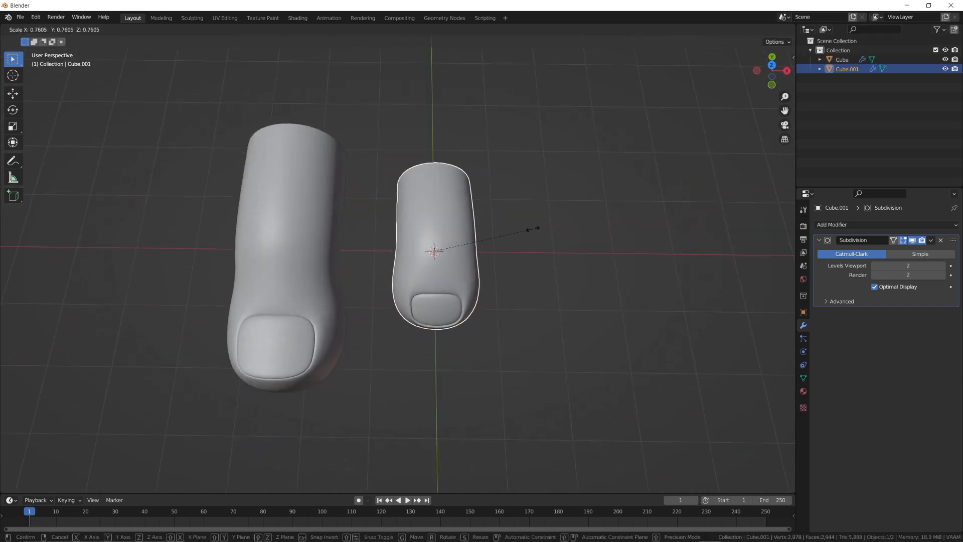
{"action": "left_click", "coordinate": [523, 230]}
Adjust the big toe's scale and move the curved toe close beside it.
{"action": "key", "text": "g"}
{"action": "key", "text": "x"}
{"action": "left_click", "coordinate": [484, 253]}
{"action": "middle_click_drag", "start_coordinate": [484, 253], "coordinate": [428, 276]}
{"action": "left_click", "coordinate": [326, 274]}
{"action": "key", "text": "s"}
{"action": "left_click", "coordinate": [329, 265]}
{"action": "left_click", "coordinate": [427, 276]}
{"action": "key", "text": "g"}
{"action": "left_click", "coordinate": [447, 274]}
Lengthen the curved toe by moving its open end loop along Y with proportional editing.
{"action": "key", "text": "Tab"}
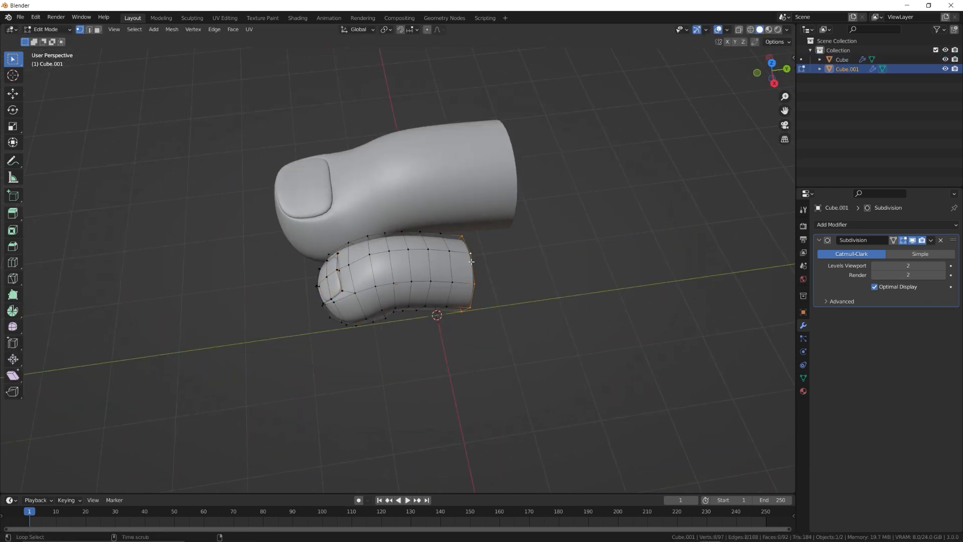
{"action": "key", "text": "o"}
{"action": "key", "text": "g"}
{"action": "key", "text": "y"}
{"action": "left_click", "coordinate": [512, 264]}
{"action": "middle_click_drag", "start_coordinate": [426, 266], "coordinate": [459, 259]}
{"action": "key", "text": "Tab"}
{"action": "middle_click_drag", "start_coordinate": [402, 250], "coordinate": [424, 266]}
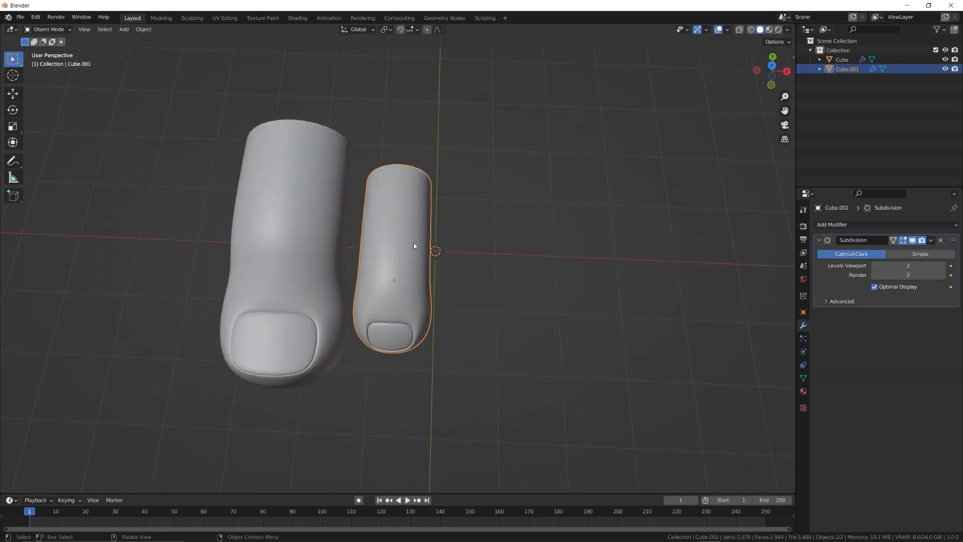
Duplicate the curved toe, place the copy beside it as the third toe, and scale the copy down slightly.
{"action": "key", "text": "shift+d"}
{"action": "left_click", "coordinate": [499, 251]}
{"action": "middle_click_drag", "start_coordinate": [499, 251], "coordinate": [567, 259]}
{"action": "key", "text": "s"}
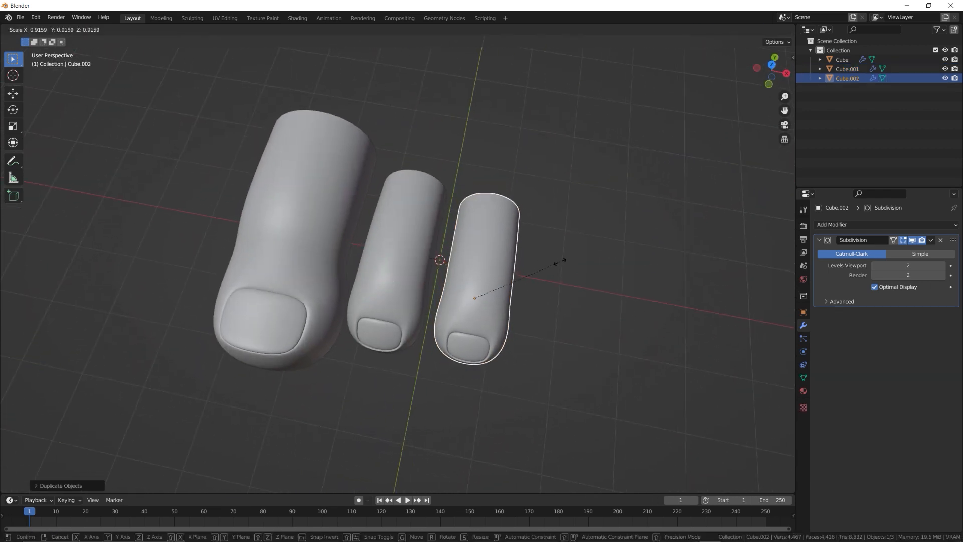
{"action": "left_click", "coordinate": [535, 270]}
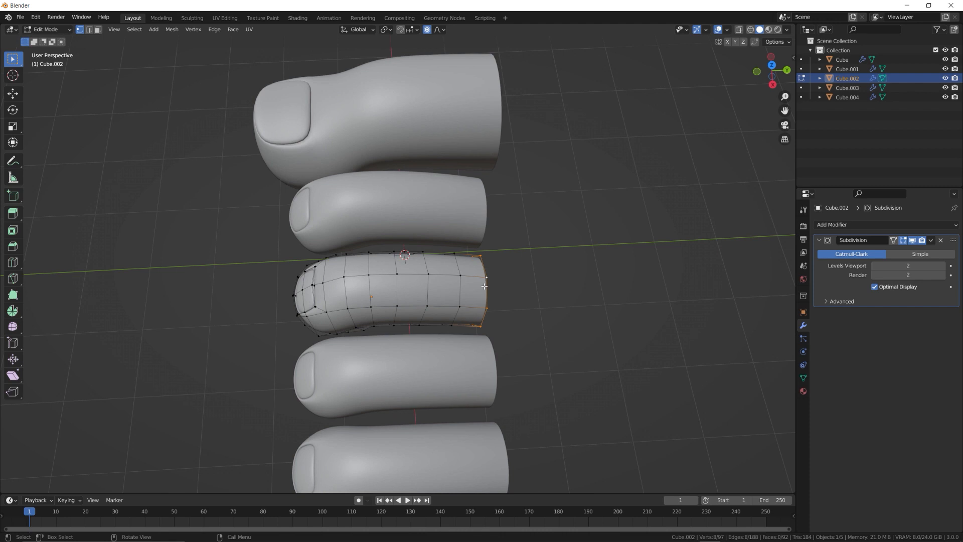
Shorten the third toe by moving its open end loop back along Y with proportional editing.
{"action": "key", "text": "g"}
{"action": "key", "text": "y"}
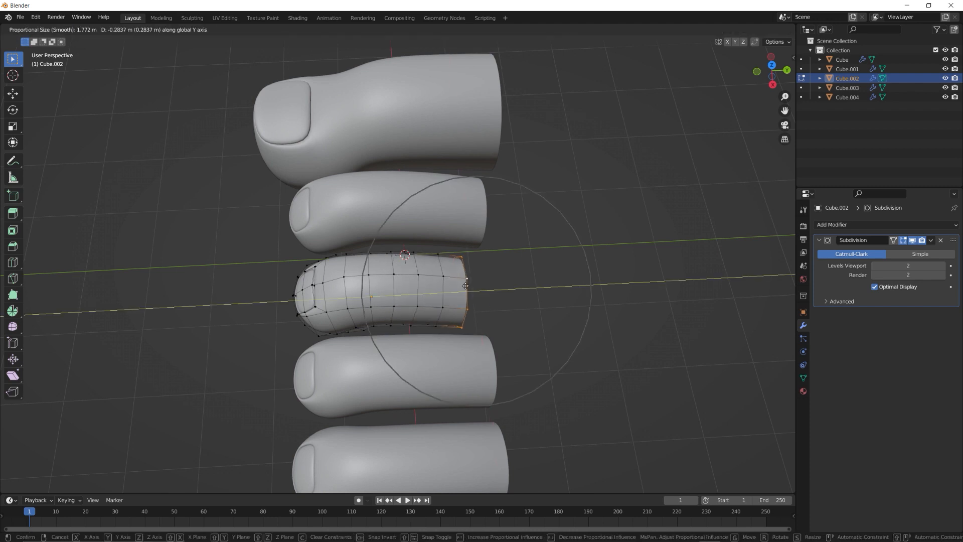
{"action": "left_click", "coordinate": [458, 286]}
{"action": "key", "text": "Tab"}
Shorten the fourth toe by moving its open end loop about 0.53 m along Y with proportional editing.
{"action": "left_click", "coordinate": [446, 350]}
{"action": "key", "text": "Tab"}
{"action": "key", "text": "g"}
{"action": "key", "text": "y"}
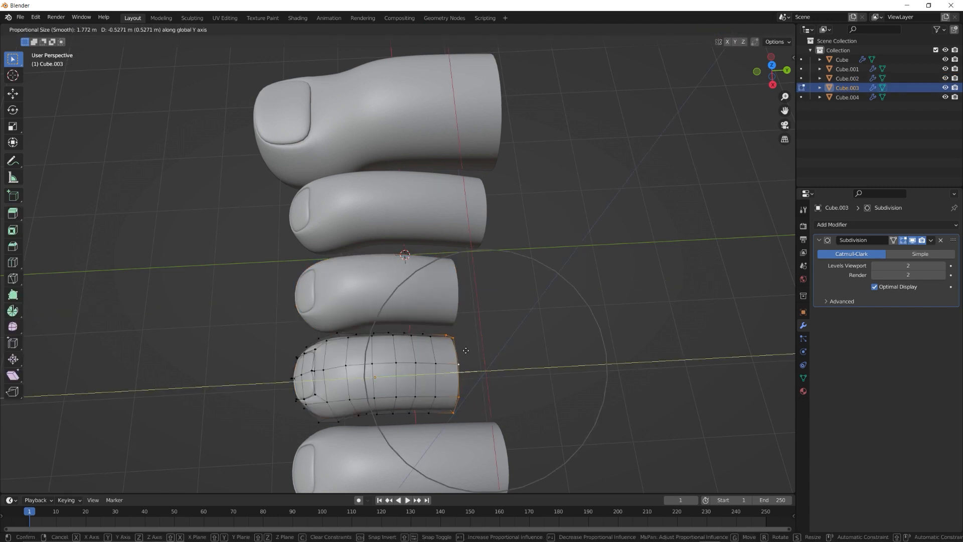
{"action": "left_click", "coordinate": [476, 352]}
{"action": "middle_click_drag", "start_coordinate": [475, 352], "coordinate": [493, 271], "text": "shift"}
Shorten the fifth toe by moving its open end about 0.75 m along Y, and scale the whole toe down.
{"action": "key", "text": "Tab"}
{"action": "left_click", "coordinate": [505, 344]}
{"action": "key", "text": "Tab"}
{"action": "key", "text": "g"}
{"action": "key", "text": "y"}
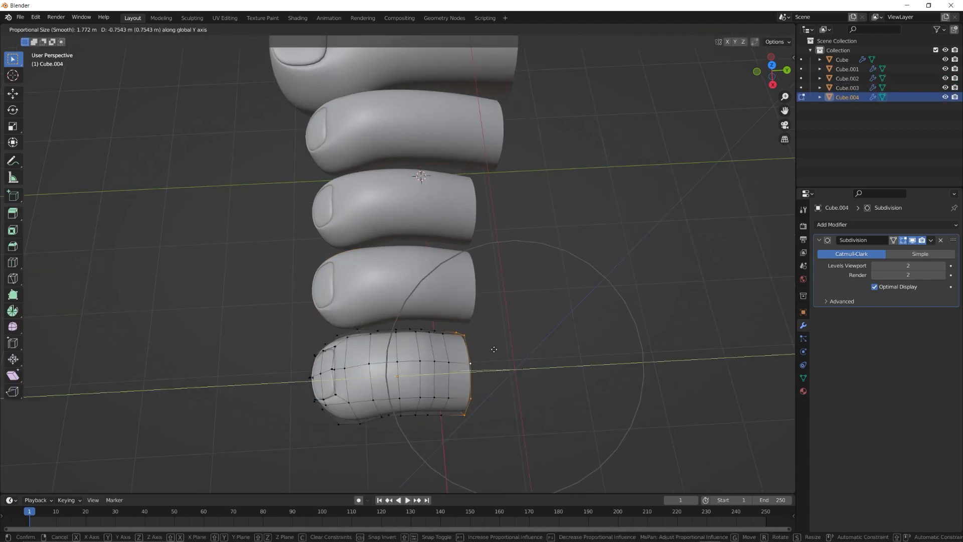
{"action": "left_click", "coordinate": [492, 348]}
{"action": "middle_click_drag", "start_coordinate": [452, 346], "coordinate": [522, 311]}
{"action": "key", "text": "Tab"}
{"action": "key", "text": "s"}
{"action": "left_click", "coordinate": [582, 296]}
Move the third, fourth and fifth toes progressively further back along Y in top view to stagger their tips.
{"action": "key", "text": "KP_7"}
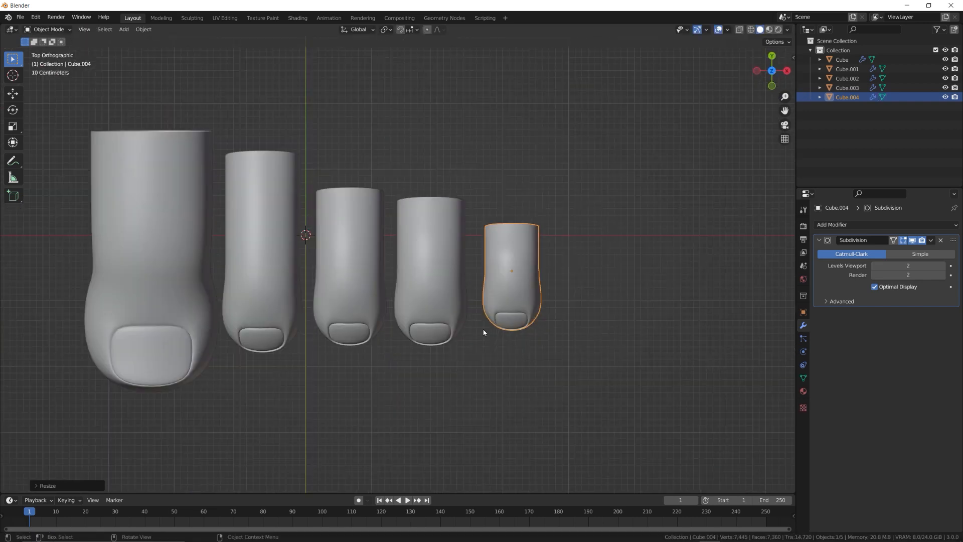
{"action": "left_click", "coordinate": [339, 276]}
{"action": "key", "text": "g"}
{"action": "key", "text": "y"}
{"action": "left_click", "coordinate": [335, 242]}
{"action": "left_click", "coordinate": [426, 272]}
{"action": "key", "text": "g"}
{"action": "key", "text": "y"}
{"action": "left_click", "coordinate": [429, 224]}
{"action": "left_click", "coordinate": [505, 256]}
{"action": "key", "text": "g"}
{"action": "key", "text": "y"}
{"action": "left_click", "coordinate": [502, 174]}
Close the gaps between the toes by moving the smaller ones along X, the little toe by about 0.22 m.
{"action": "left_click", "coordinate": [435, 183]}
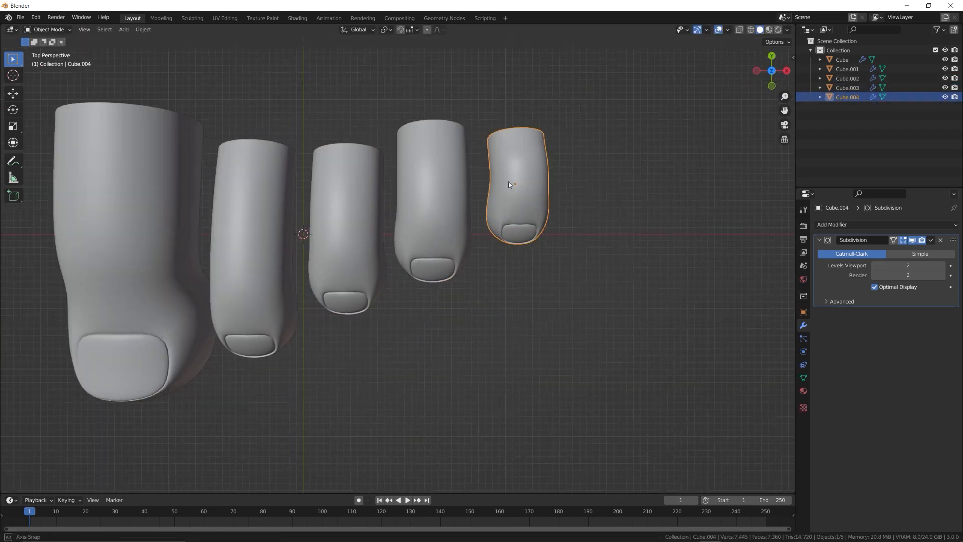
{"action": "left_click_drag", "start_coordinate": [569, 249], "coordinate": [465, 282]}
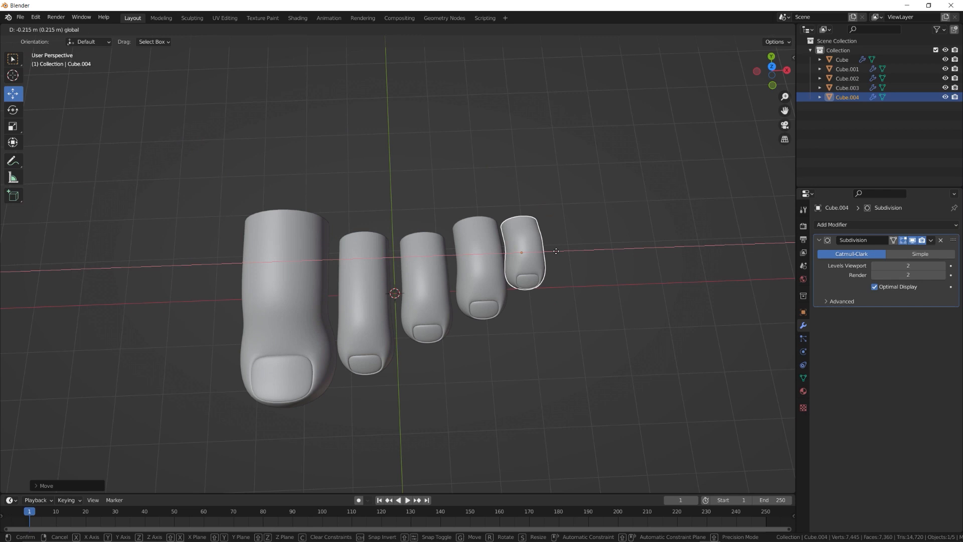
{"action": "key", "text": "KP_7"}
{"action": "left_click", "coordinate": [472, 261], "text": "shift"}
{"action": "left_click", "coordinate": [429, 276], "text": "shift"}
{"action": "left_click", "coordinate": [375, 286], "text": "shift"}
{"action": "left_click", "coordinate": [291, 242]}
Join all five toes into one object and enter Edit Mode in front view.
{"action": "key", "text": "KP_1"}
{"action": "key", "text": "a"}
{"action": "key", "text": "ctrl+j"}
{"action": "key", "text": "Tab"}
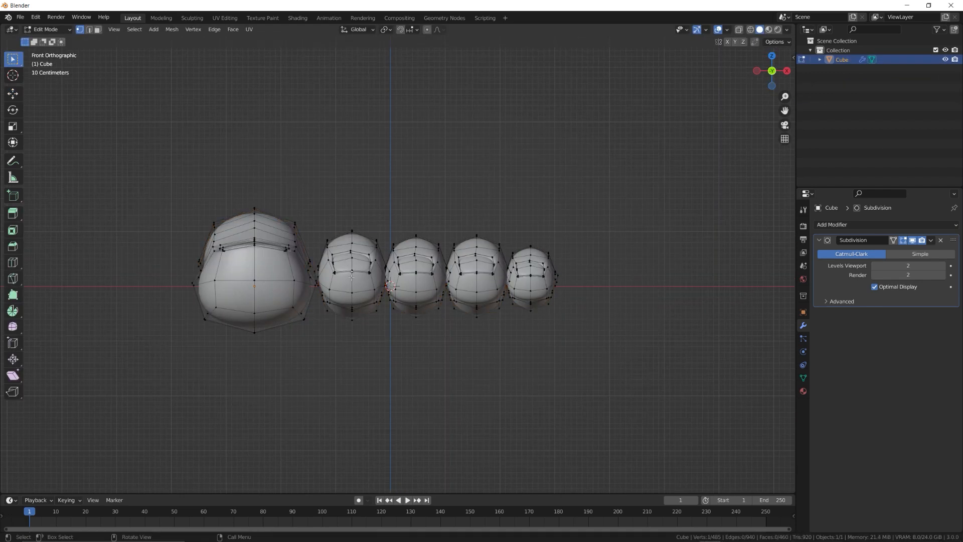
Select the linked meshes of the second and third toes in turn and lower each one along Z.
{"action": "key", "text": "ctrl+l"}
{"action": "key", "text": "g"}
{"action": "key", "text": "z"}
{"action": "left_click", "coordinate": [352, 287]}
{"action": "left_click", "coordinate": [416, 292]}
{"action": "key", "text": "ctrl+l"}
{"action": "key", "text": "g"}
{"action": "key", "text": "z"}
{"action": "left_click", "coordinate": [420, 301]}
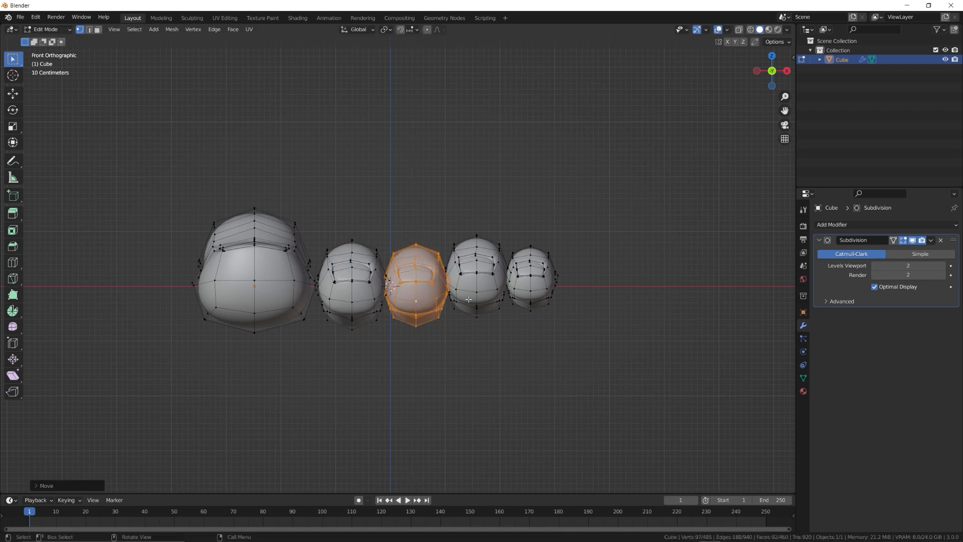
Select the linked meshes of the fourth and little toes in turn and lower each about 0.2 m along Z.
{"action": "left_click", "coordinate": [468, 300]}
{"action": "key", "text": "ctrl+l"}
{"action": "key", "text": "g"}
{"action": "key", "text": "z"}
{"action": "left_click", "coordinate": [470, 308]}
{"action": "left_click", "coordinate": [529, 294]}
{"action": "key", "text": "ctrl+l"}
{"action": "key", "text": "g"}
{"action": "key", "text": "z"}
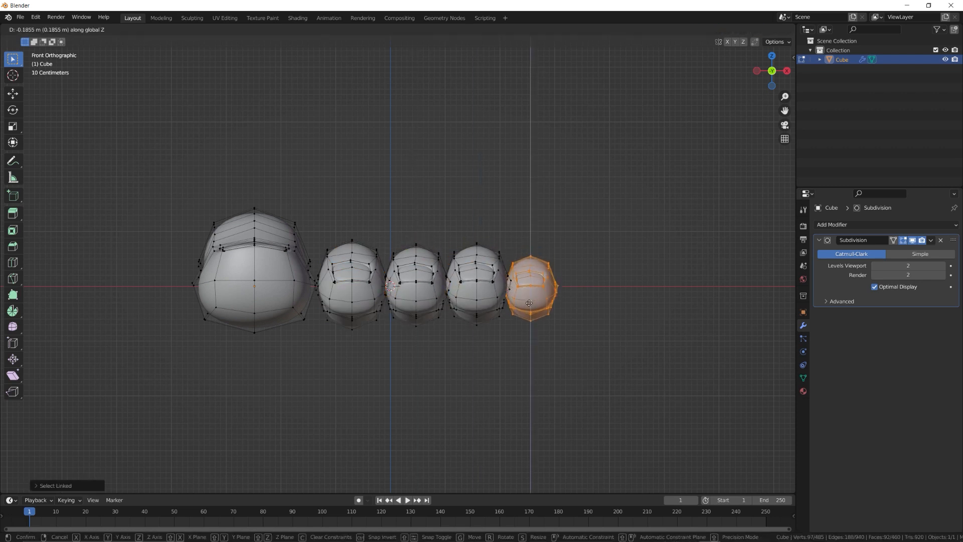
{"action": "left_click", "coordinate": [529, 305]}
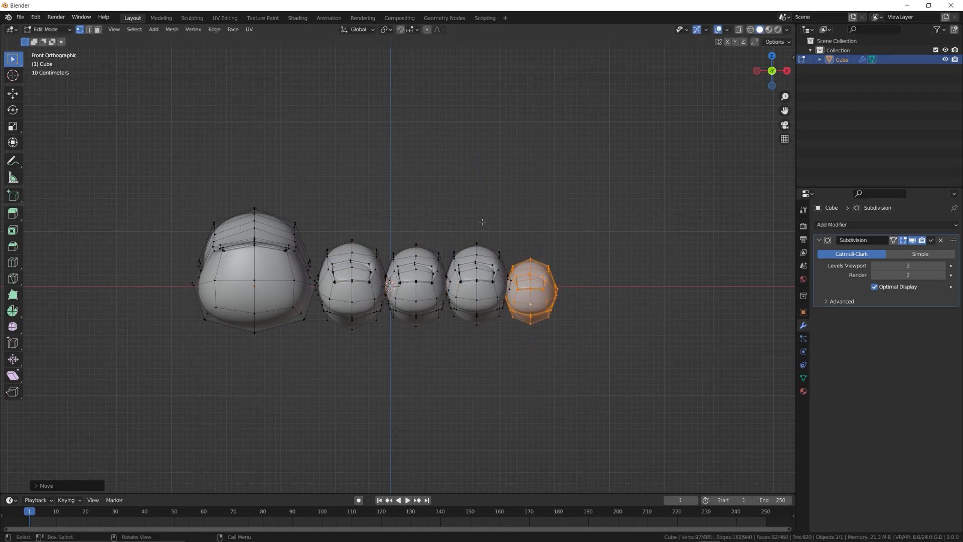
Turn on Auto Merge Vertices and merge the three facing rim vertex pairs of the big and second toes at center.
{"action": "middle_click_drag", "start_coordinate": [482, 222], "coordinate": [382, 243]}
{"action": "left_click", "coordinate": [756, 44]}
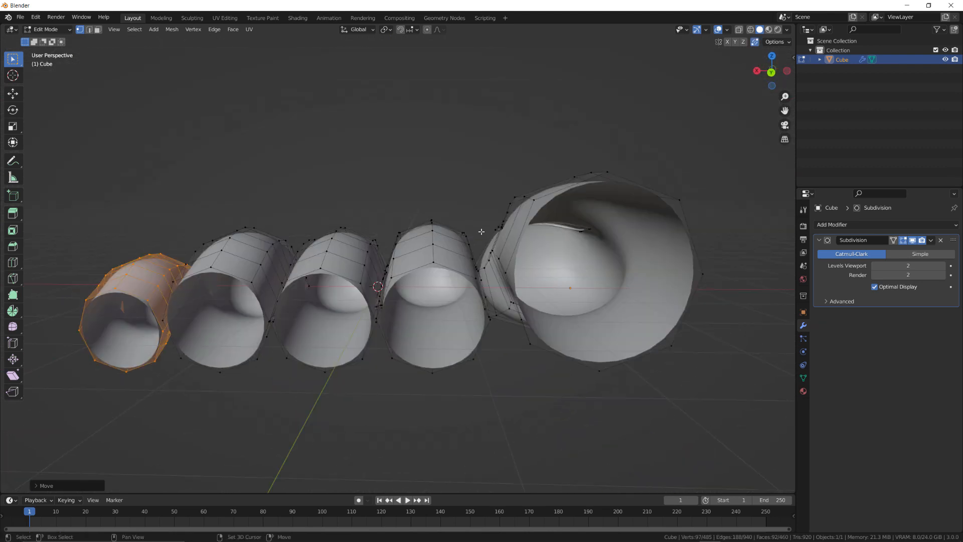
{"action": "left_click", "coordinate": [476, 278]}
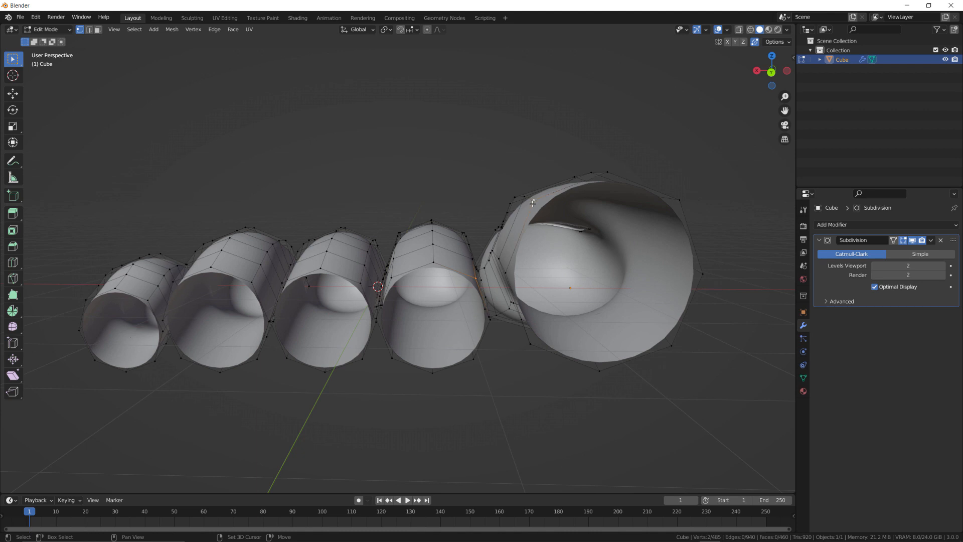
{"action": "key", "text": "m"}
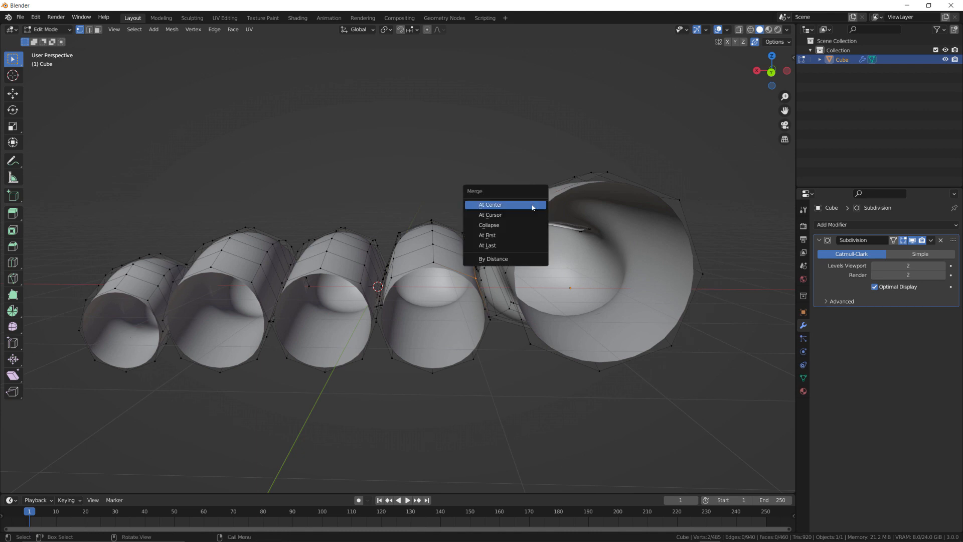
{"action": "left_click", "coordinate": [533, 205]}
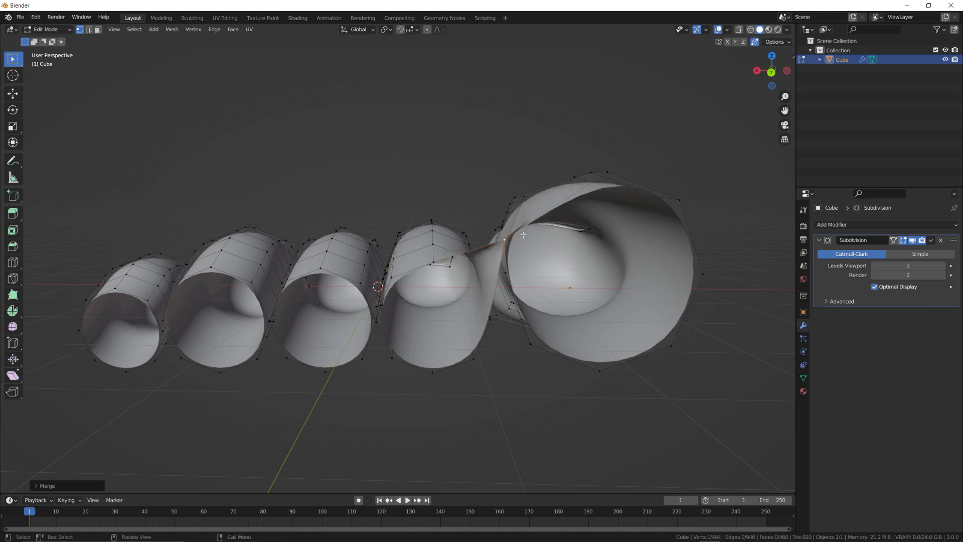
{"action": "key", "text": "m"}
{"action": "left_click", "coordinate": [496, 315]}
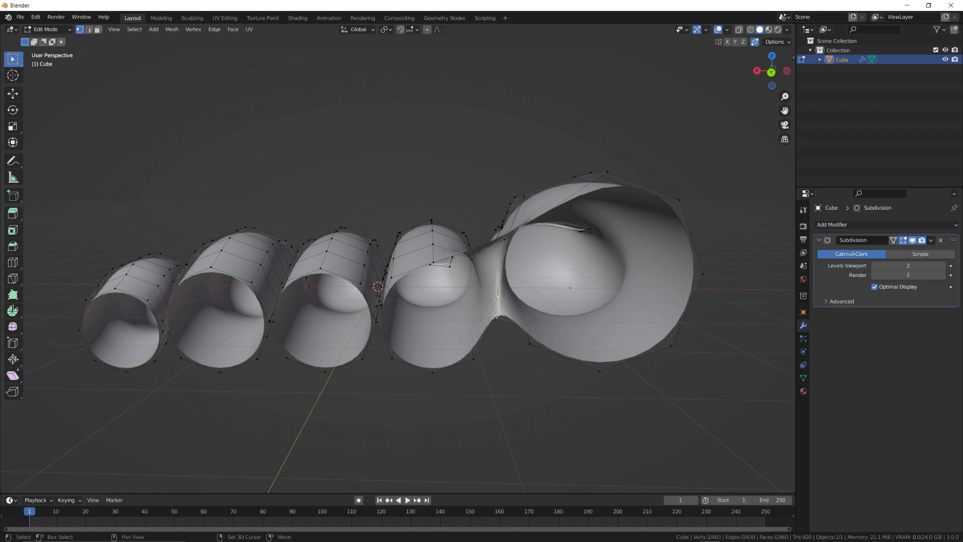
{"action": "key", "text": "m"}
{"action": "left_click", "coordinate": [493, 346]}
Merge the three facing rim vertex pairs between the second and third toes at center.
{"action": "middle_click_drag", "start_coordinate": [493, 346], "coordinate": [494, 311]}
{"action": "left_click", "coordinate": [497, 303]}
{"action": "left_click", "coordinate": [488, 303], "text": "shift"}
{"action": "key", "text": "m"}
{"action": "left_click", "coordinate": [491, 320]}
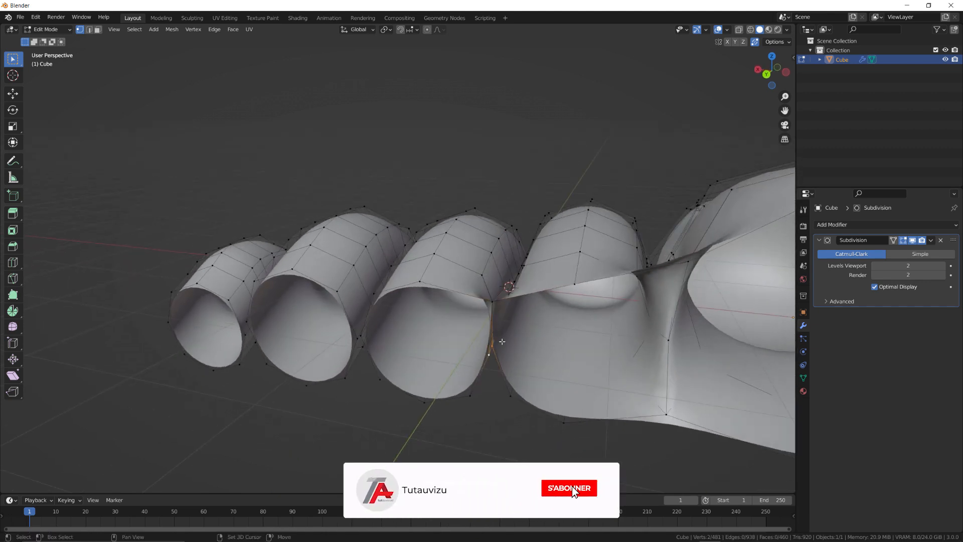
{"action": "key", "text": "m"}
{"action": "left_click", "coordinate": [502, 341]}
{"action": "left_click", "coordinate": [470, 396]}
{"action": "left_click", "coordinate": [510, 396], "text": "shift"}
{"action": "key", "text": "m"}
{"action": "left_click", "coordinate": [502, 395]}
Merge the facing rim vertex pairs between the third and fourth toes and between the fourth and little toes at center.
{"action": "middle_click_drag", "start_coordinate": [494, 391], "coordinate": [519, 372]}
{"action": "mouse_move", "coordinate": [429, 314]}
{"action": "middle_mouse_down"}
{"action": "mouse_move", "coordinate": [435, 366]}
{"action": "mouse_move", "coordinate": [428, 316]}
{"action": "middle_mouse_up"}
{"action": "key", "text": "m"}
{"action": "left_click", "coordinate": [435, 366]}
{"action": "middle_click_drag", "start_coordinate": [349, 328], "coordinate": [318, 322]}
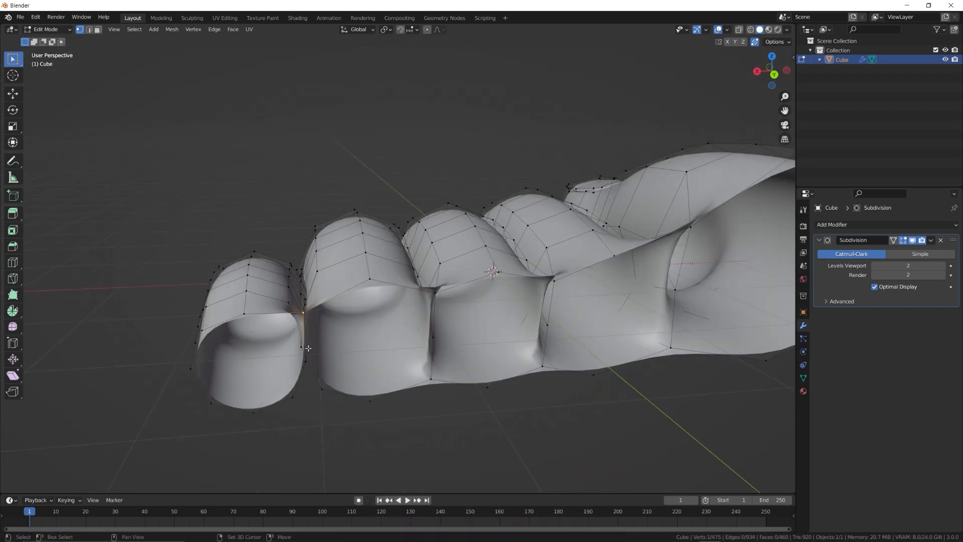
{"action": "key", "text": "m"}
{"action": "left_click", "coordinate": [335, 366]}
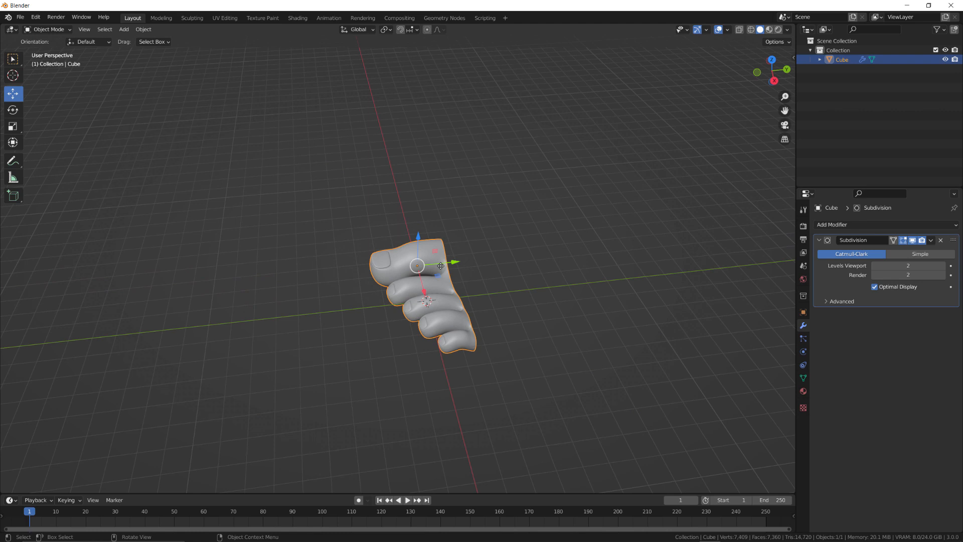
Move the joined toes forward along negative Y, away from the world origin, and hide them.
{"action": "left_click_drag", "start_coordinate": [455, 263], "coordinate": [266, 305]}
{"action": "key", "text": "h"}
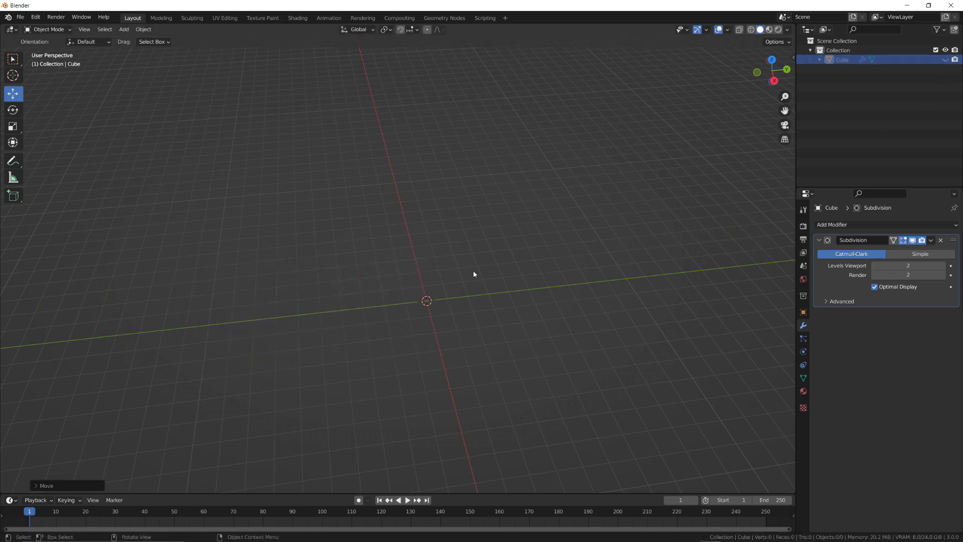
Add a mesh cylinder at the origin with 8 vertices.
{"action": "key", "text": "shift+a"}
{"action": "mouse_move", "coordinate": [457, 271]}
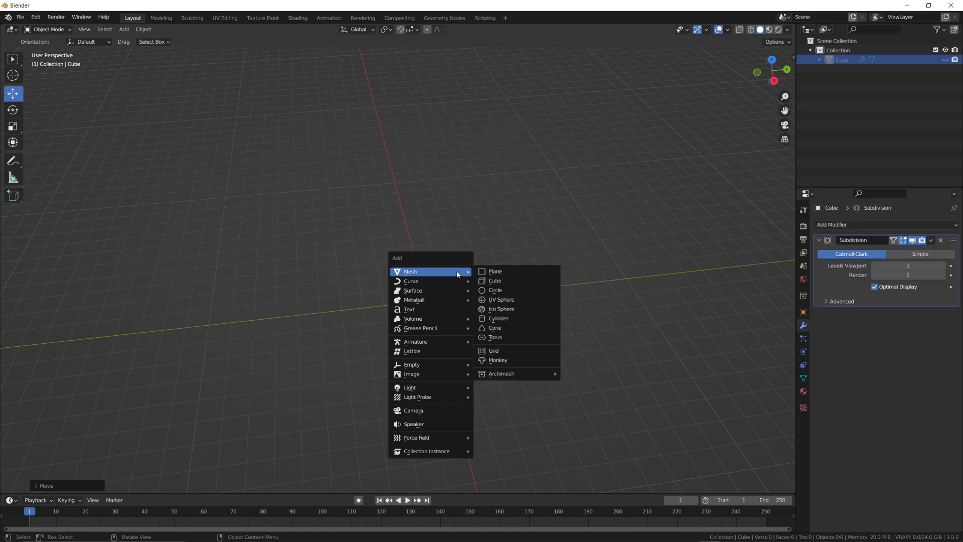
{"action": "left_click", "coordinate": [499, 318]}
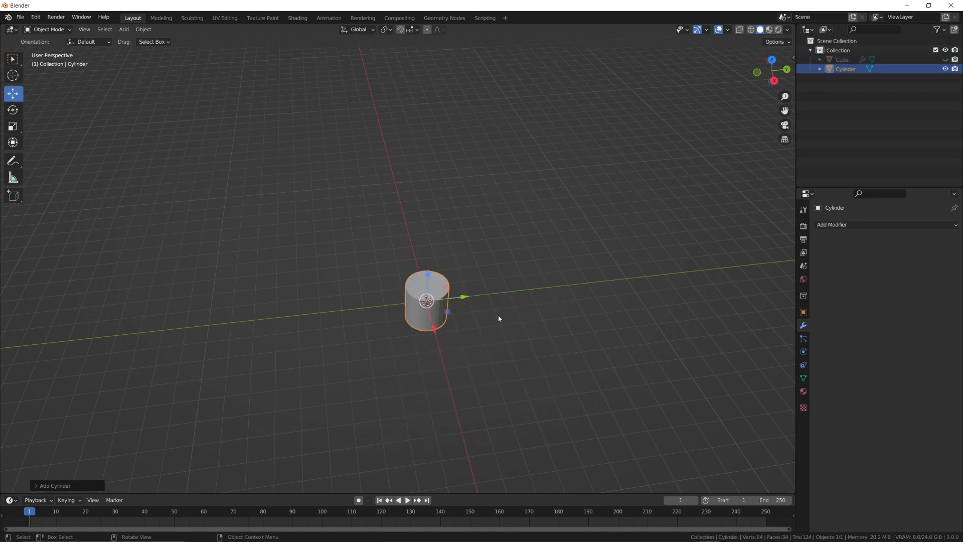
{"action": "left_click", "coordinate": [64, 485]}
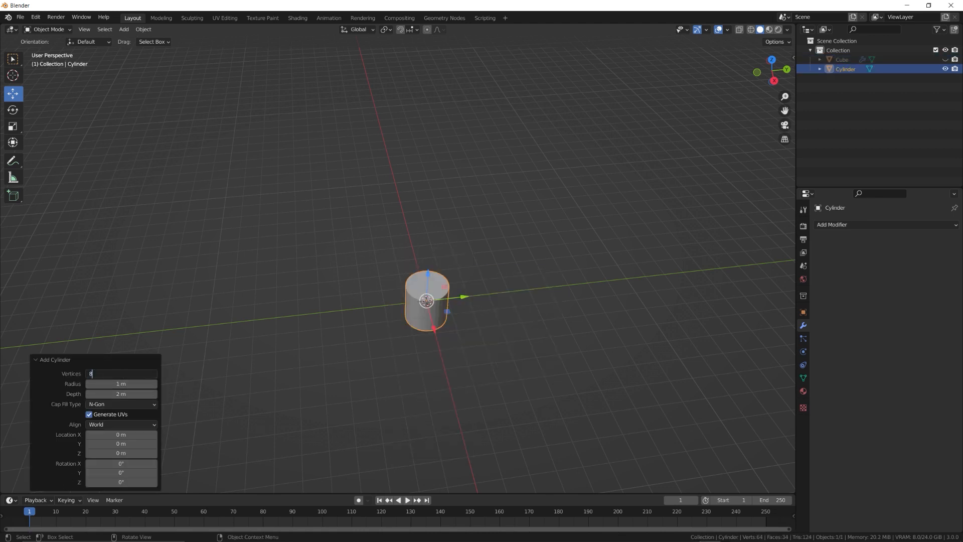
{"action": "left_click", "coordinate": [33, 359]}
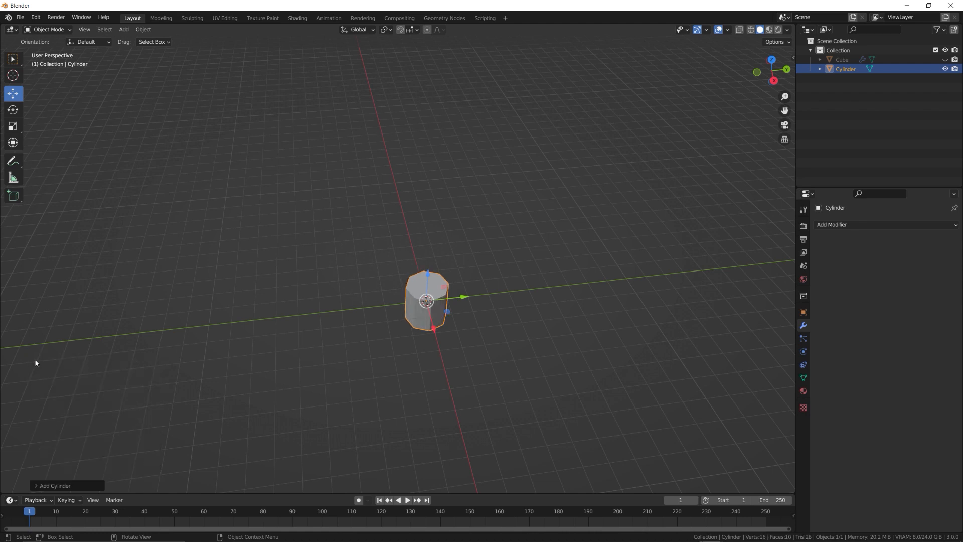
In Edit Mode, move the cylinder's front vertical edge inward about 0.28 m along Y to flatten the front.
{"action": "key", "text": "Tab"}
{"action": "key", "text": "KP_Decimal"}
{"action": "left_click", "coordinate": [317, 286]}
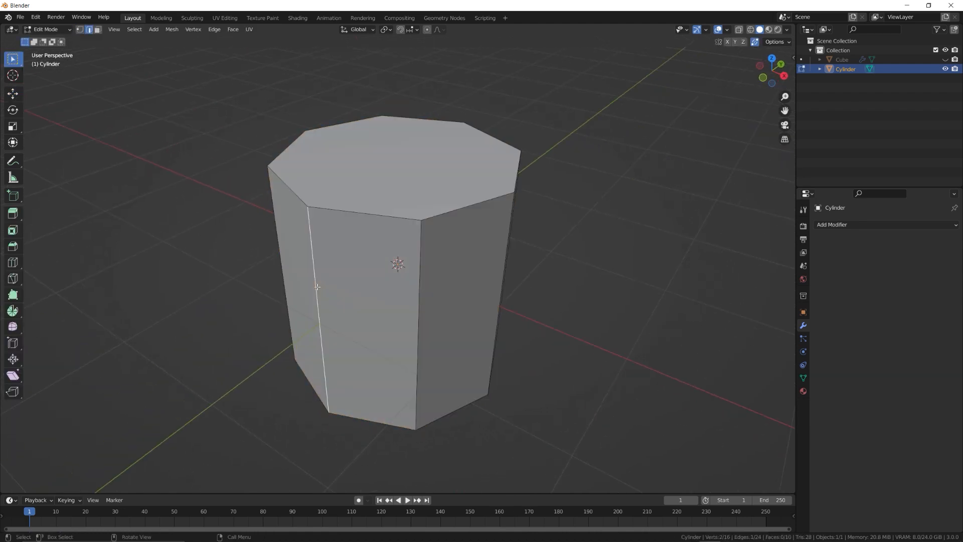
{"action": "middle_click_drag", "start_coordinate": [317, 286], "coordinate": [341, 305]}
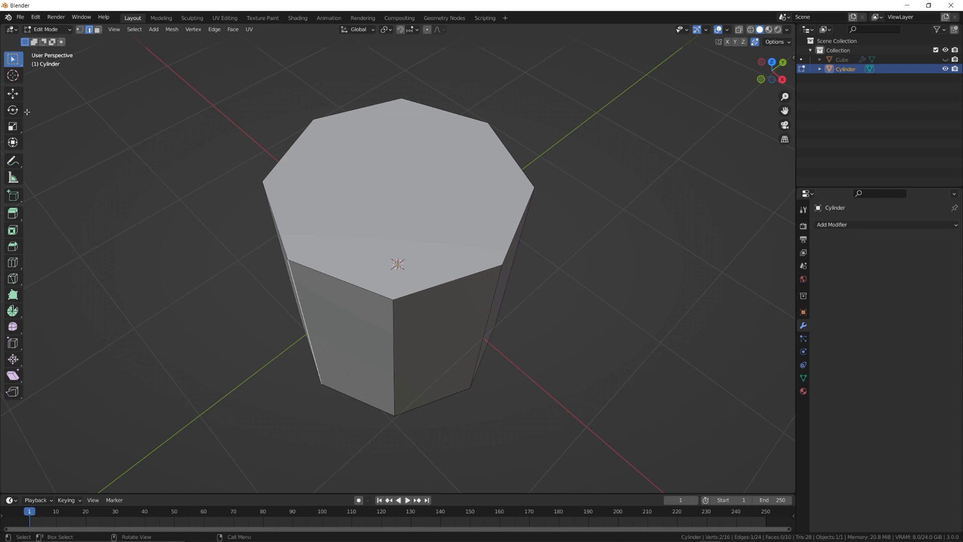
{"action": "key", "text": "1"}
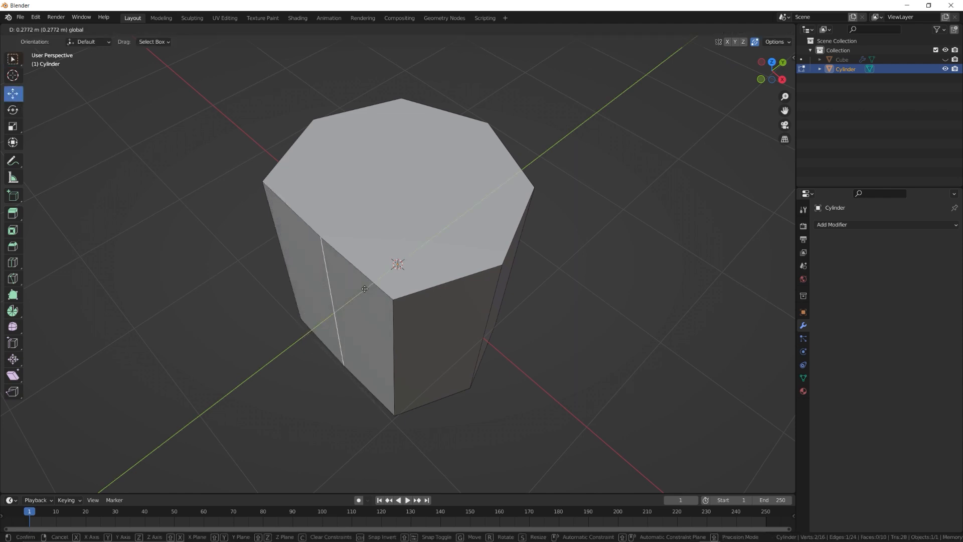
Select the ten vertices behind the flattened front from above and scale them narrower along X.
{"action": "key", "text": "KP_7"}
{"action": "left_click_drag", "start_coordinate": [239, 121], "coordinate": [552, 351]}
{"action": "key", "text": "s"}
{"action": "key", "text": "x"}
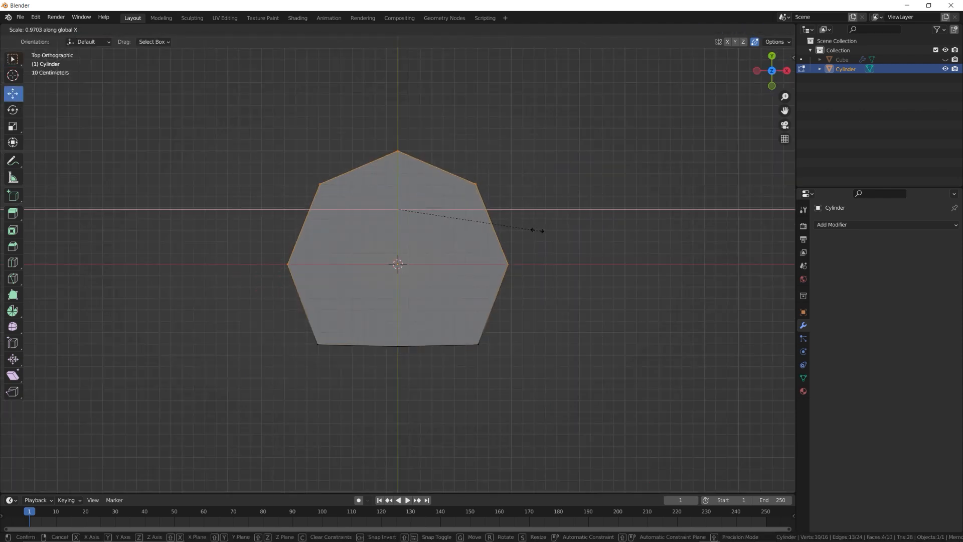
{"action": "left_click", "coordinate": [510, 228]}
Select the two flattened front faces and extrude them about 2.3 m forward for the length of the foot.
{"action": "middle_click_drag", "start_coordinate": [510, 227], "coordinate": [386, 243]}
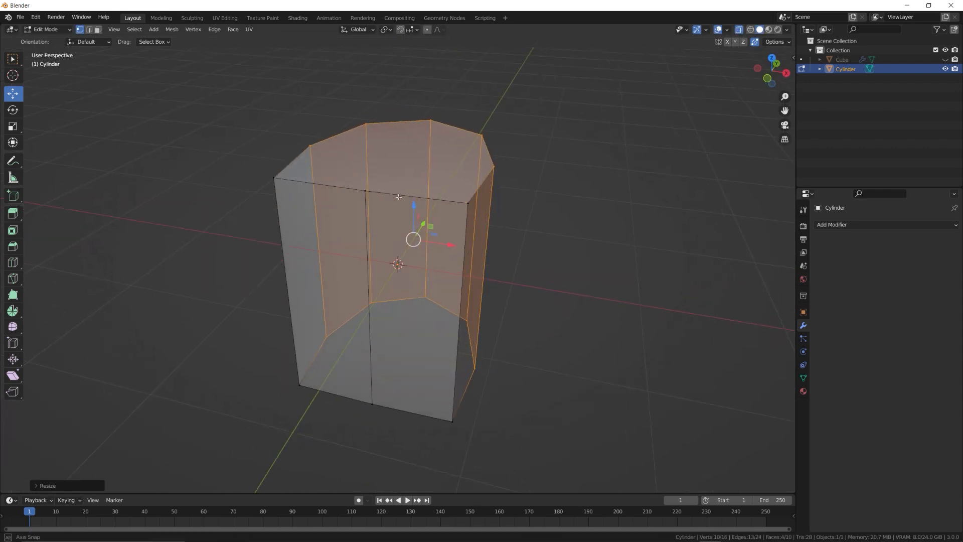
{"action": "left_click", "coordinate": [391, 251]}
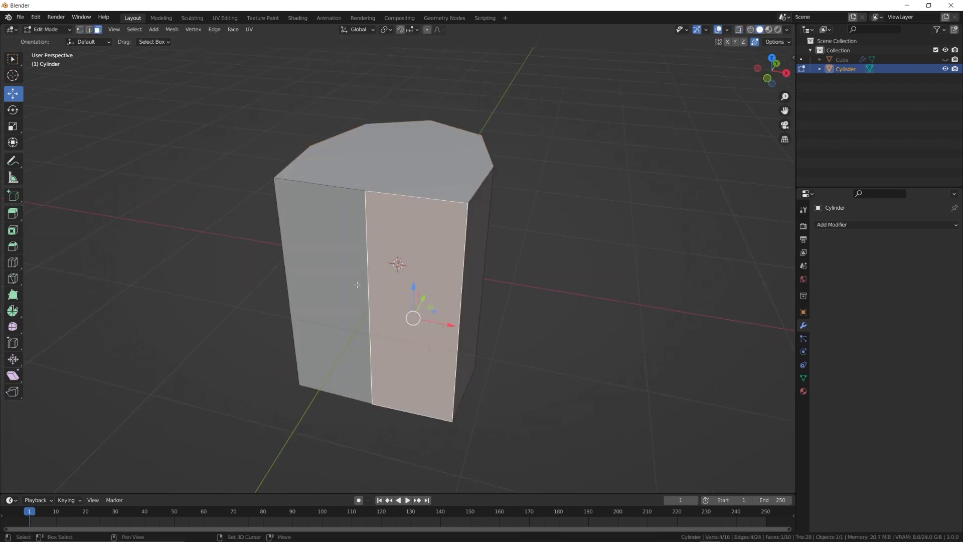
{"action": "left_click", "coordinate": [359, 281], "text": "shift"}
{"action": "key", "text": "KP_3"}
{"action": "middle_click_drag", "start_coordinate": [343, 268], "coordinate": [526, 275], "text": "shift"}
{"action": "scroll", "coordinate": [465, 266], "scroll_direction": "down", "scroll_amount": 1}
{"action": "key", "text": "e"}
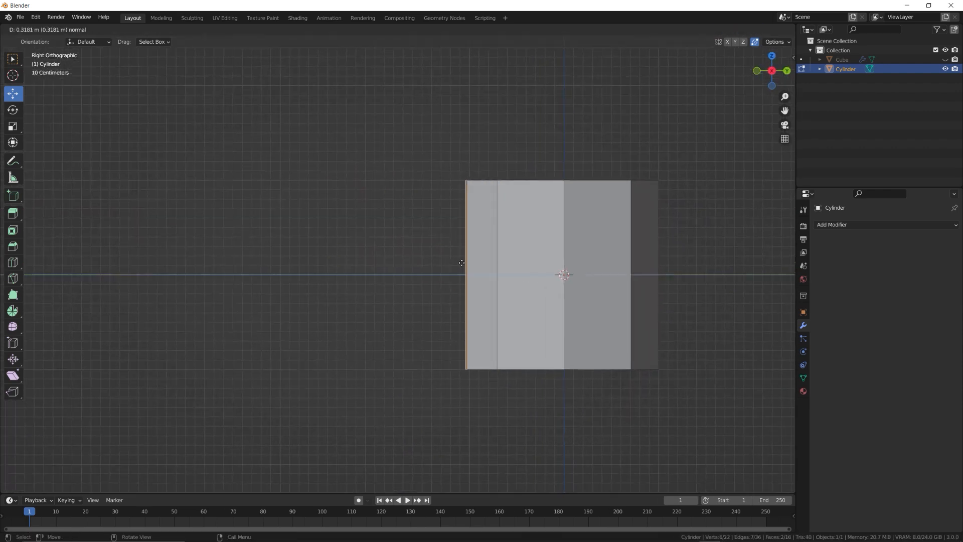
{"action": "left_click", "coordinate": [318, 214]}
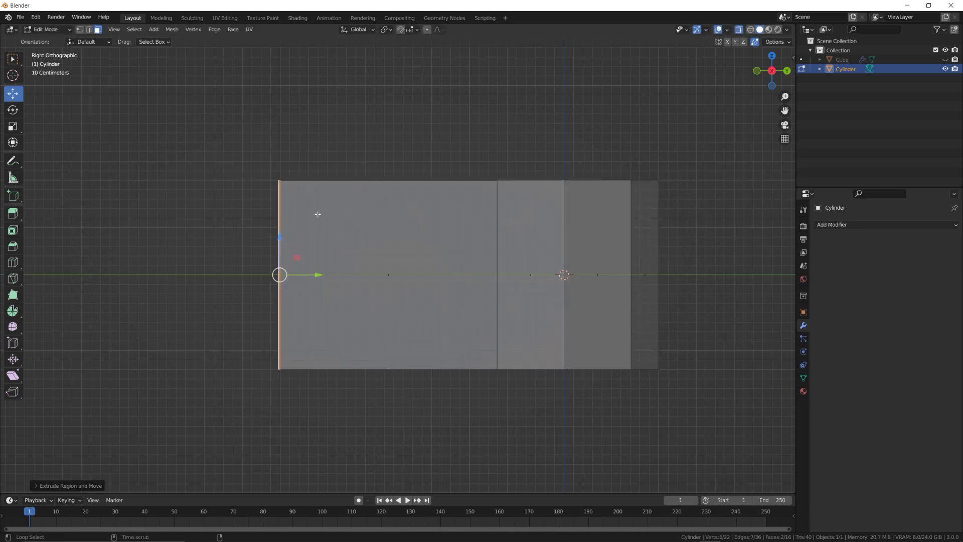
Lower the top vertices of the extruded front end about 1.5 m along Z to slope the instep.
{"action": "key", "text": "1"}
{"action": "left_click", "coordinate": [279, 181]}
{"action": "key", "text": "g"}
{"action": "key", "text": "z"}
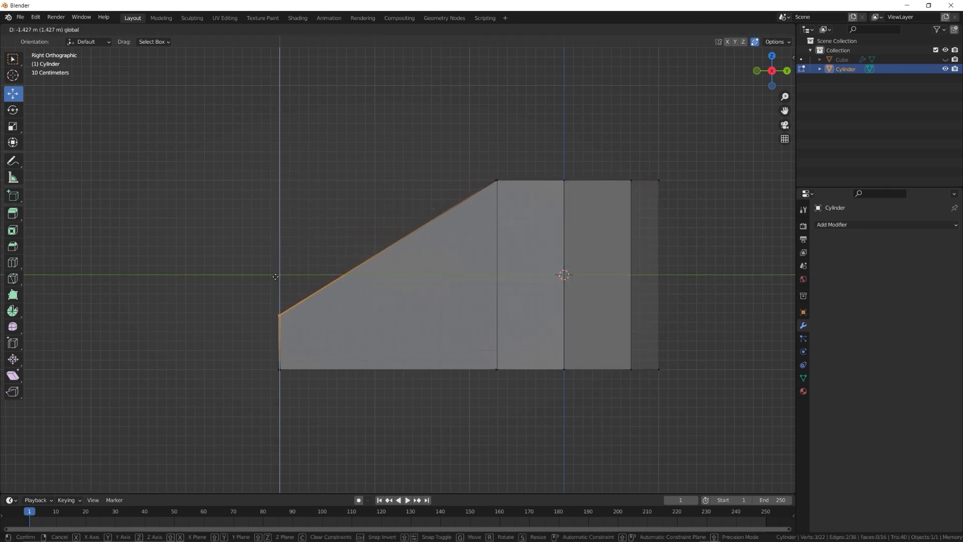
{"action": "left_click", "coordinate": [277, 292]}
Add five evenly spaced vertical loop cuts across the extruded foot section without sliding them.
{"action": "key", "text": "ctrl+r"}
{"action": "scroll", "coordinate": [397, 251], "scroll_direction": "up", "scroll_amount": 3}
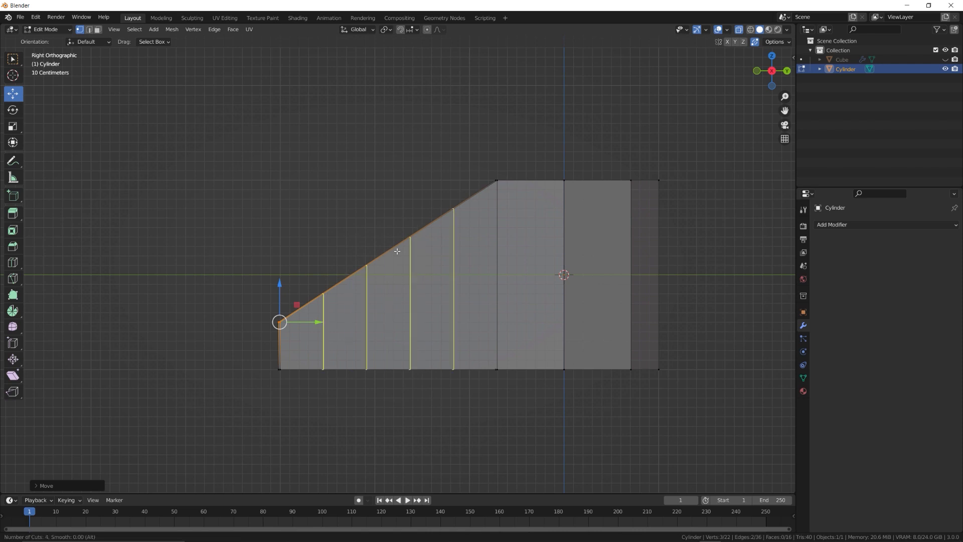
{"action": "scroll", "coordinate": [397, 251], "scroll_direction": "up", "scroll_amount": 1}
{"action": "left_click", "coordinate": [392, 251]}
{"action": "right_click", "coordinate": [385, 252]}
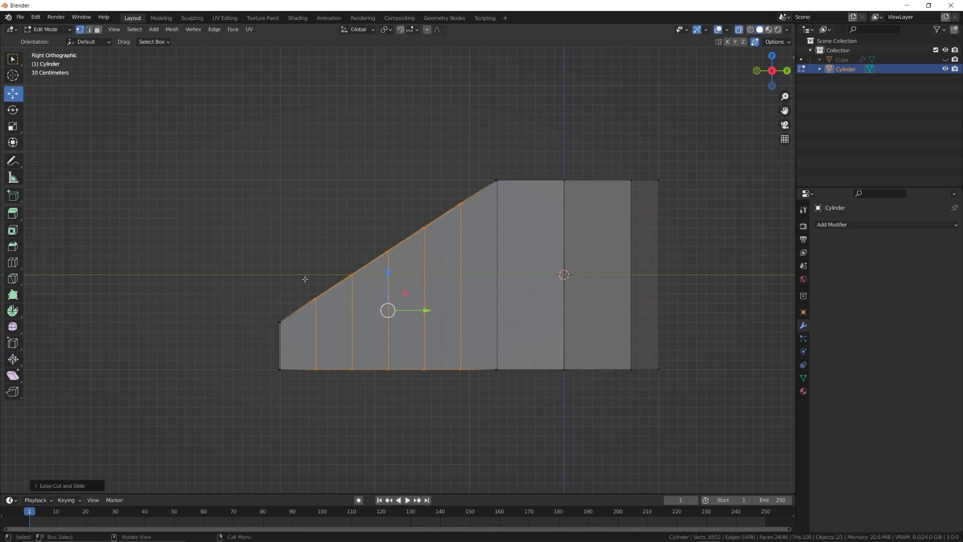
Lower the top vertices of the five loop cuts along Z to form a concave instep curve up to the ankle.
{"action": "left_click_drag", "start_coordinate": [302, 269], "coordinate": [325, 320]}
{"action": "key", "text": "g"}
{"action": "key", "text": "z"}
{"action": "left_click", "coordinate": [333, 264]}
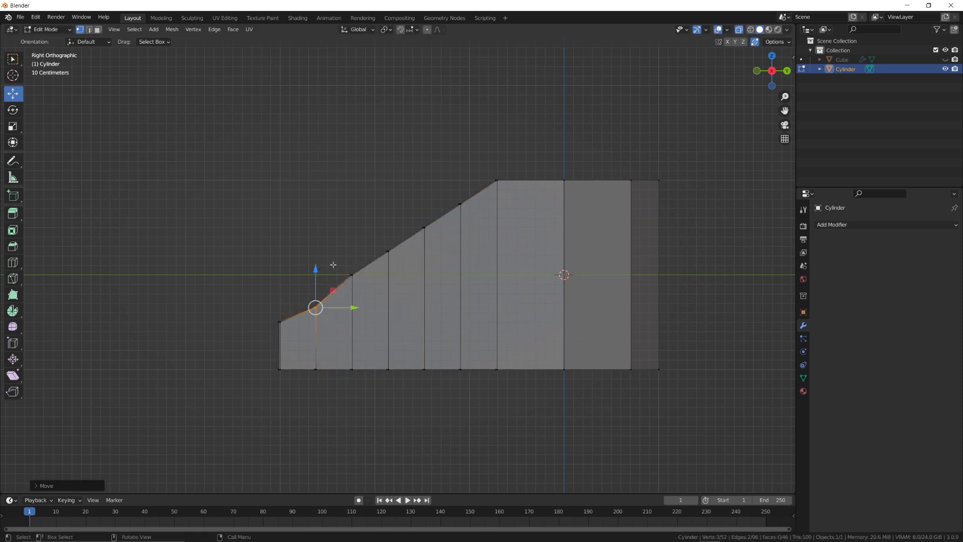
{"action": "left_click_drag", "start_coordinate": [341, 253], "coordinate": [360, 286]}
{"action": "left_click_drag", "start_coordinate": [352, 237], "coordinate": [395, 260]}
{"action": "left_click_drag", "start_coordinate": [388, 213], "coordinate": [388, 226]}
{"action": "left_click_drag", "start_coordinate": [413, 213], "coordinate": [432, 241]}
{"action": "left_click_drag", "start_coordinate": [424, 192], "coordinate": [424, 206]}
{"action": "left_click_drag", "start_coordinate": [450, 190], "coordinate": [470, 217]}
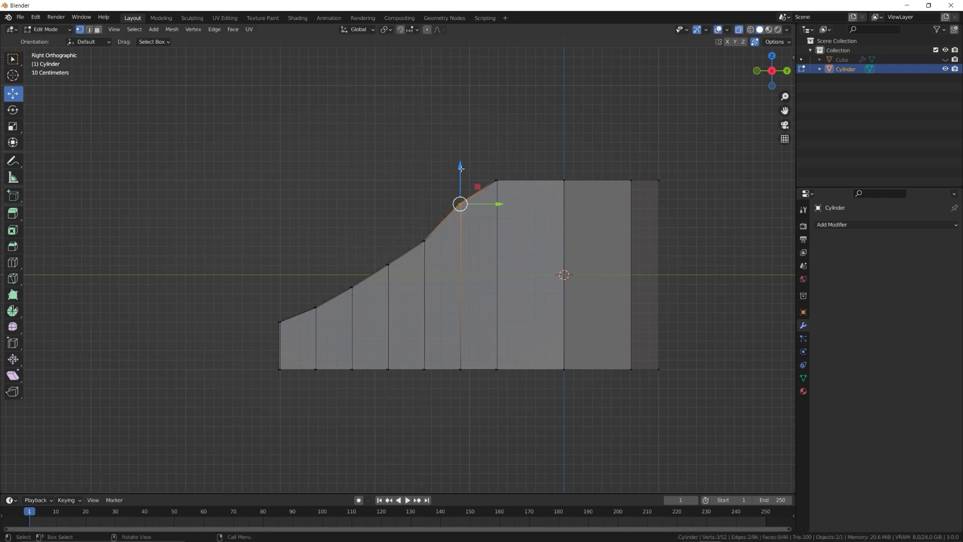
{"action": "left_click_drag", "start_coordinate": [460, 168], "coordinate": [460, 188]}
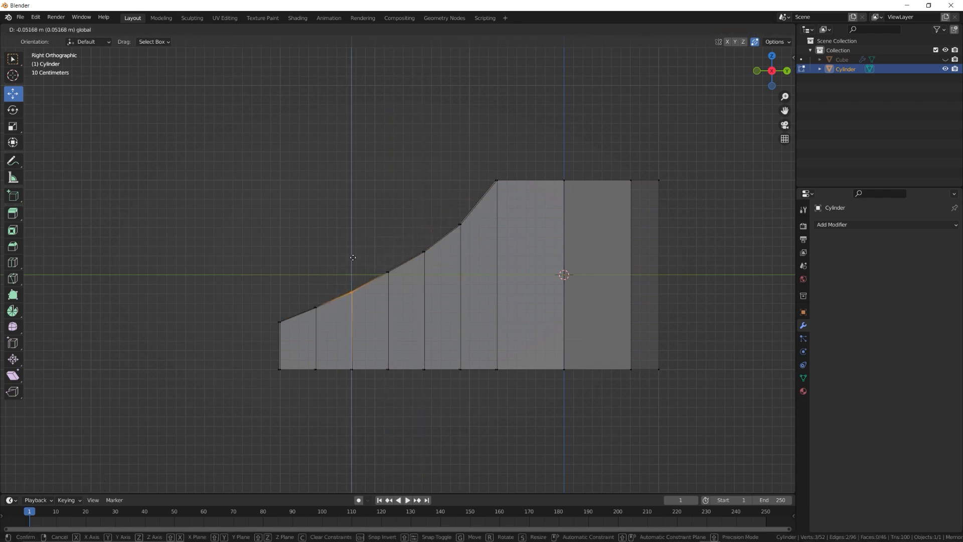
{"action": "left_click_drag", "start_coordinate": [353, 256], "coordinate": [354, 255]}
Add one centered horizontal loop cut around the sides of the foot.
{"action": "key", "text": "ctrl+r"}
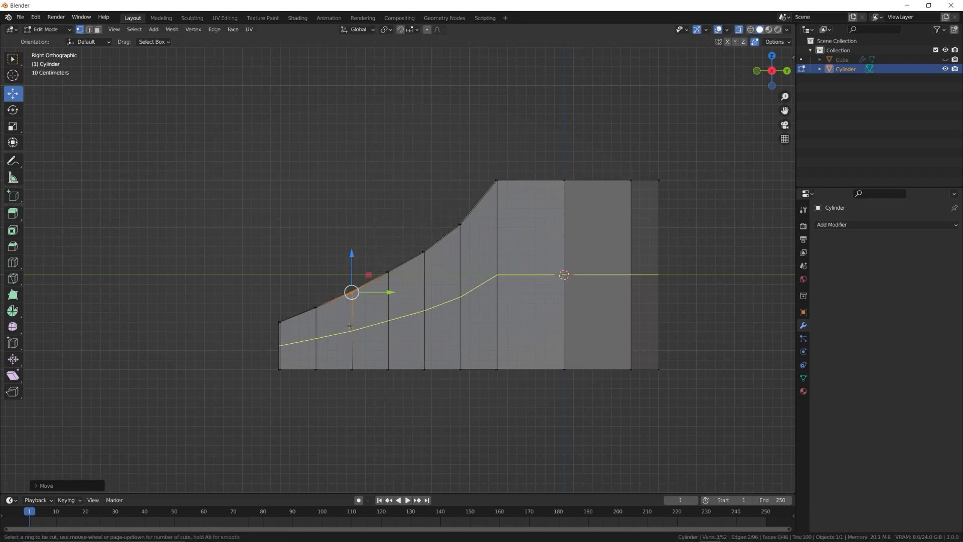
{"action": "left_click", "coordinate": [349, 326]}
{"action": "right_click", "coordinate": [350, 326]}
Delete the top cap face of the cylinder to leave the ankle open.
{"action": "middle_click_drag", "start_coordinate": [349, 326], "coordinate": [454, 231]}
{"action": "key", "text": "3"}
{"action": "left_click", "coordinate": [475, 253]}
{"action": "key", "text": "x"}
{"action": "left_click", "coordinate": [475, 255]}
Knife-cut the heel's sole face crosswise between its side corners and lengthwise from the sole's center line to the rear corner.
{"action": "key", "text": "k"}
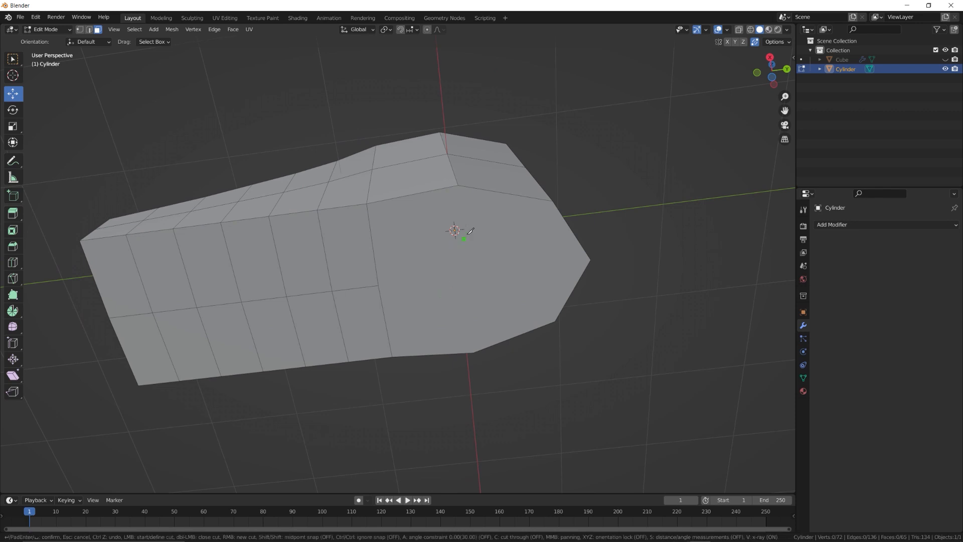
{"action": "left_click", "coordinate": [473, 353]}
{"action": "key", "text": "Return"}
{"action": "key", "text": "k"}
{"action": "left_click", "coordinate": [590, 260]}
{"action": "key", "text": "Return"}
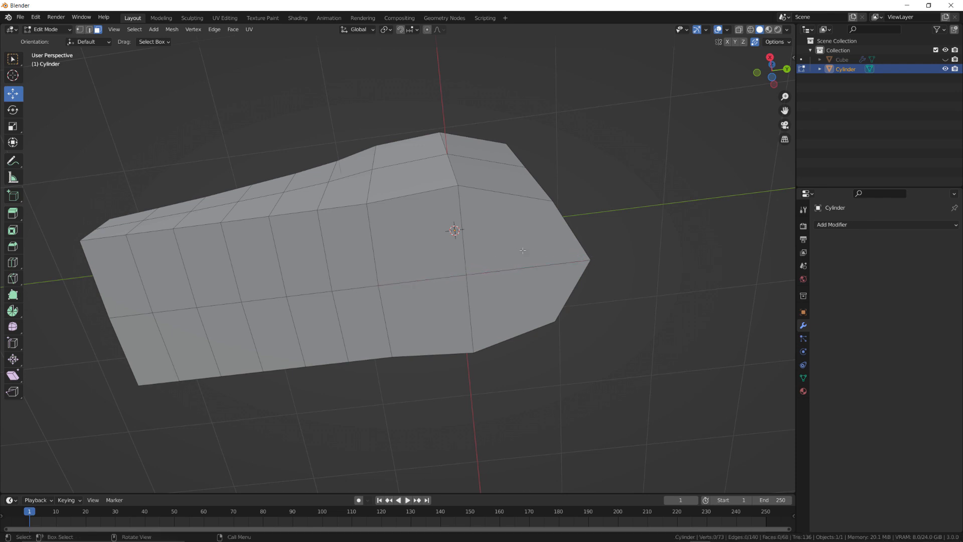
Add one lengthwise loop cut on each side of the foot's center line.
{"action": "middle_click_drag", "start_coordinate": [522, 251], "coordinate": [542, 334]}
{"action": "key", "text": "ctrl+r"}
{"action": "left_click", "coordinate": [389, 282]}
{"action": "right_click", "coordinate": [354, 267]}
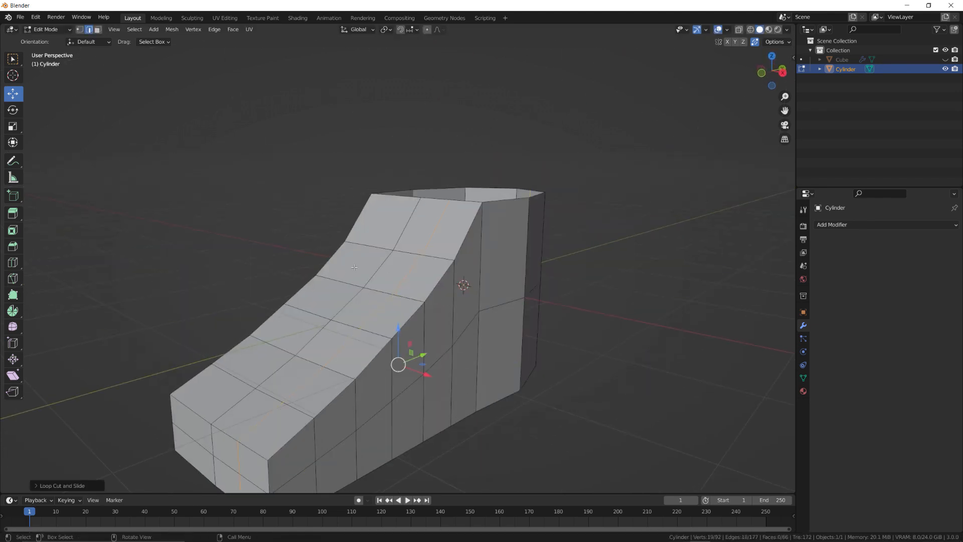
{"action": "key", "text": "ctrl+r"}
{"action": "left_click", "coordinate": [347, 276]}
Select the four added vertical edges on the back of the heel and the two added edges beneath it, and dissolve them.
{"action": "middle_click_drag", "start_coordinate": [486, 254], "coordinate": [344, 258]}
{"action": "left_click", "coordinate": [381, 274]}
{"action": "left_click", "coordinate": [444, 278], "text": "shift"}
{"action": "left_click", "coordinate": [441, 359], "text": "shift"}
{"action": "left_click", "coordinate": [381, 369], "text": "shift"}
{"action": "middle_click_drag", "start_coordinate": [412, 343], "coordinate": [424, 270]}
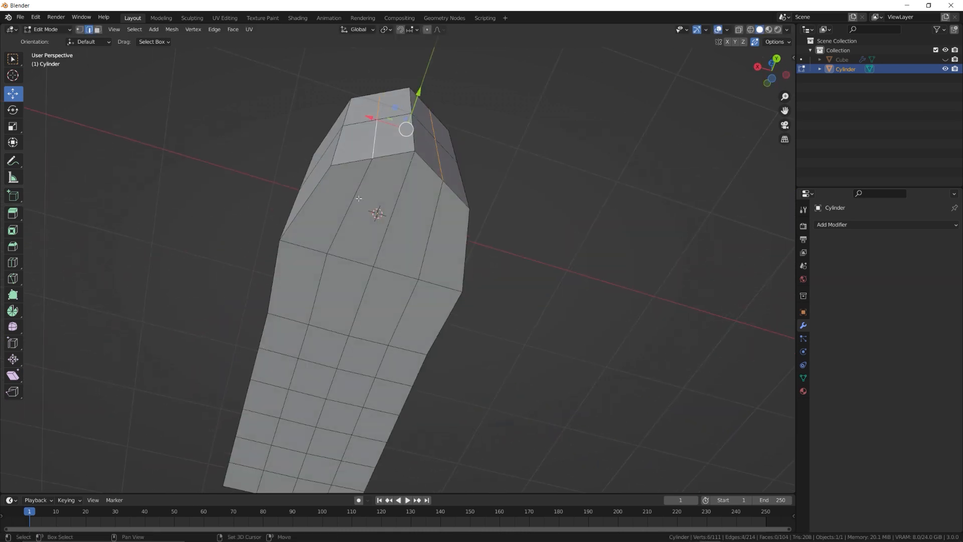
{"action": "left_click", "coordinate": [351, 196], "text": "shift"}
{"action": "left_click", "coordinate": [431, 228], "text": "shift"}
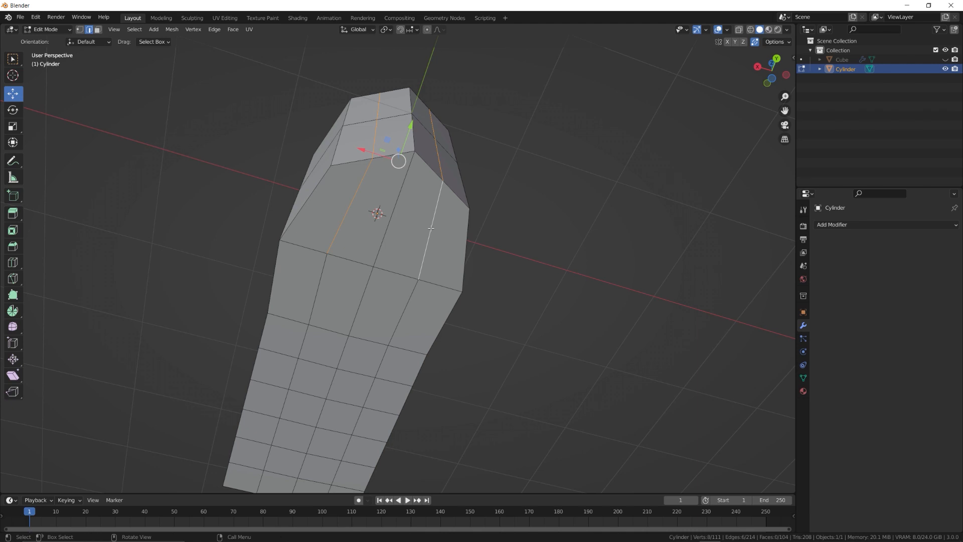
{"action": "key", "text": "x"}
{"action": "left_click", "coordinate": [430, 271]}
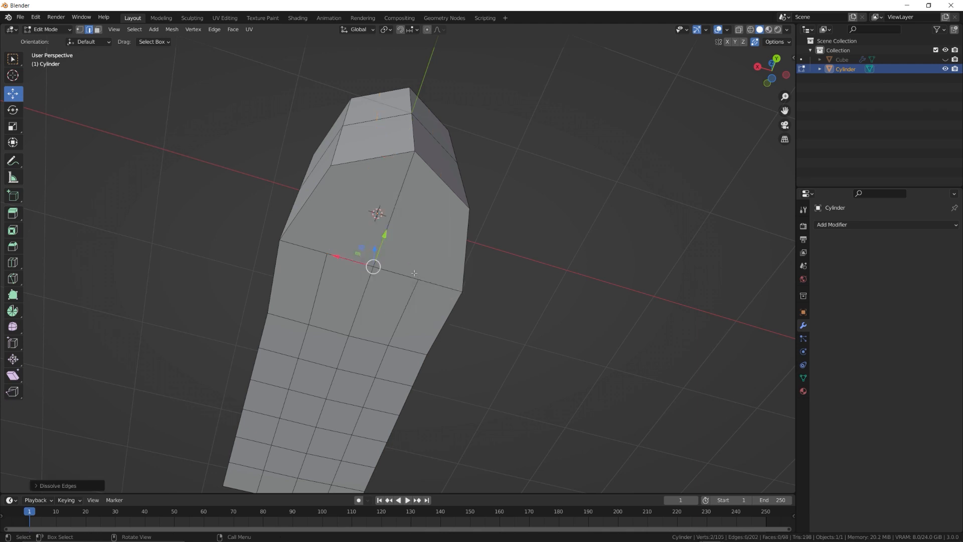
Knife-cut an inner outline on the heel's sole linking the ends of the two lengthwise loops around the rear.
{"action": "middle_click_drag", "start_coordinate": [430, 271], "coordinate": [399, 214]}
{"action": "key", "text": "k"}
{"action": "left_click", "coordinate": [400, 235]}
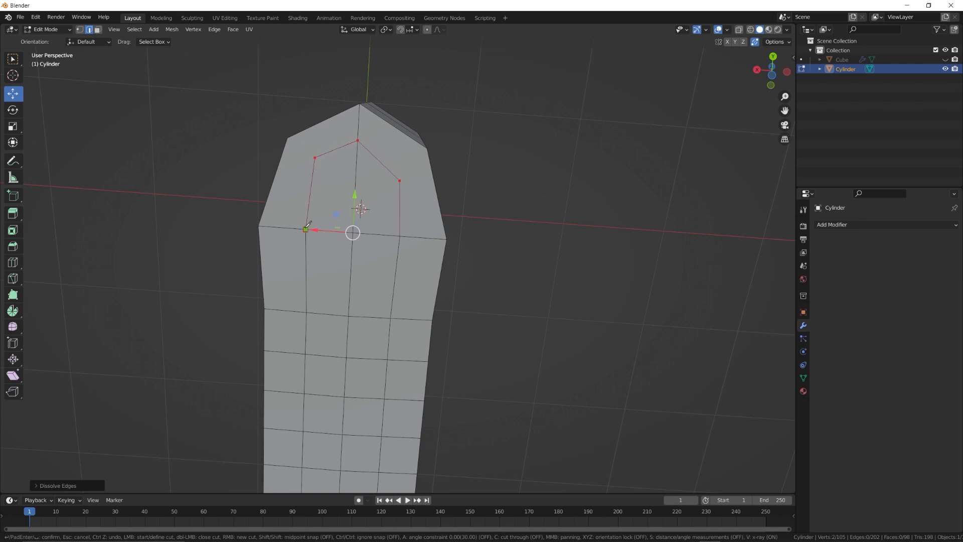
{"action": "left_click", "coordinate": [306, 229]}
{"action": "key", "text": "Return"}
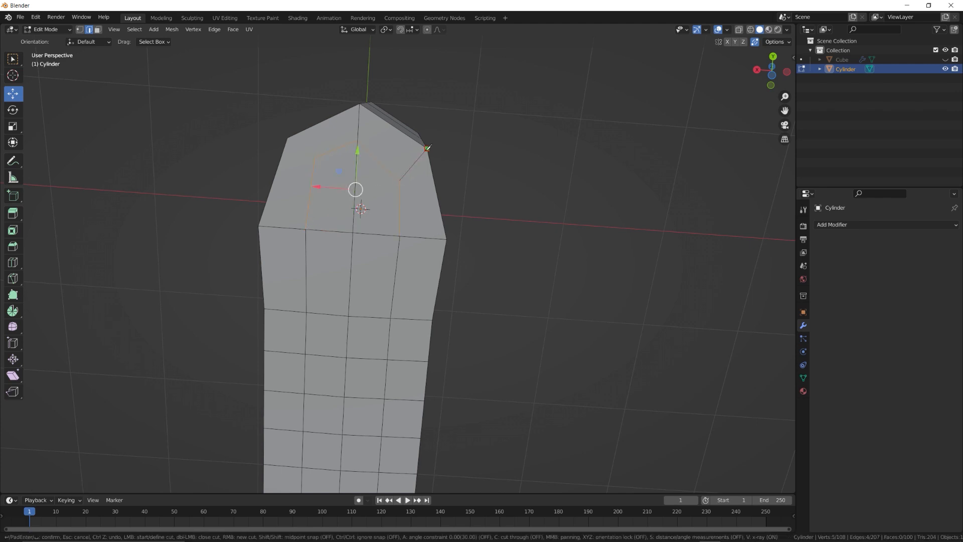
Knife-cut from the two inner outline corners to the matching outer corners of the heel.
{"action": "left_click", "coordinate": [427, 148]}
{"action": "key", "text": "Return"}
{"action": "key", "text": "k"}
{"action": "left_click", "coordinate": [289, 137]}
{"action": "key", "text": "Return"}
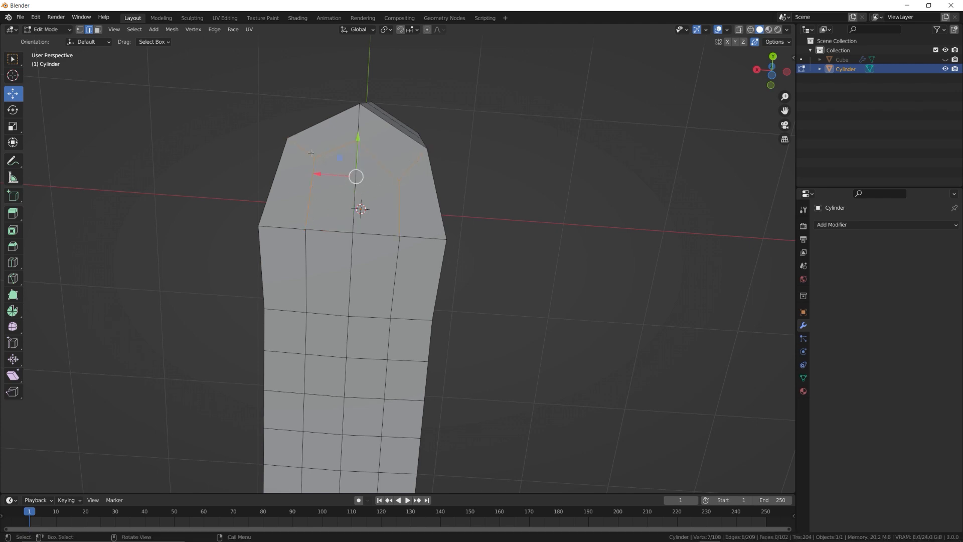
Shift one inner heel corner vertex forward and slide the two inner sole vertices of the next crosswise row toward the heel.
{"action": "key", "text": "1"}
{"action": "left_click", "coordinate": [314, 158]}
{"action": "left_click_drag", "start_coordinate": [314, 158], "coordinate": [314, 168]}
{"action": "left_click", "coordinate": [307, 312]}
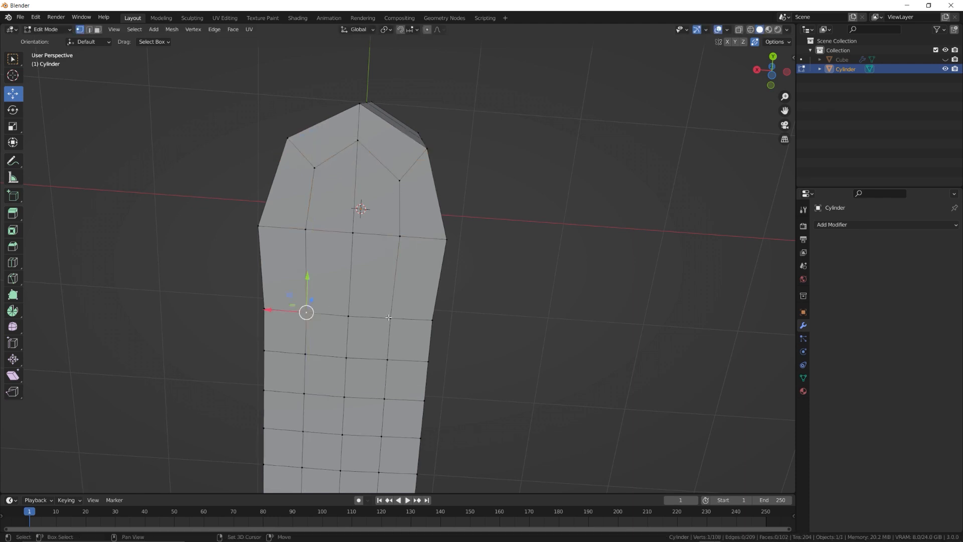
{"action": "left_click", "coordinate": [390, 318], "text": "shift"}
{"action": "key", "text": "shift+v"}
{"action": "left_click", "coordinate": [398, 258]}
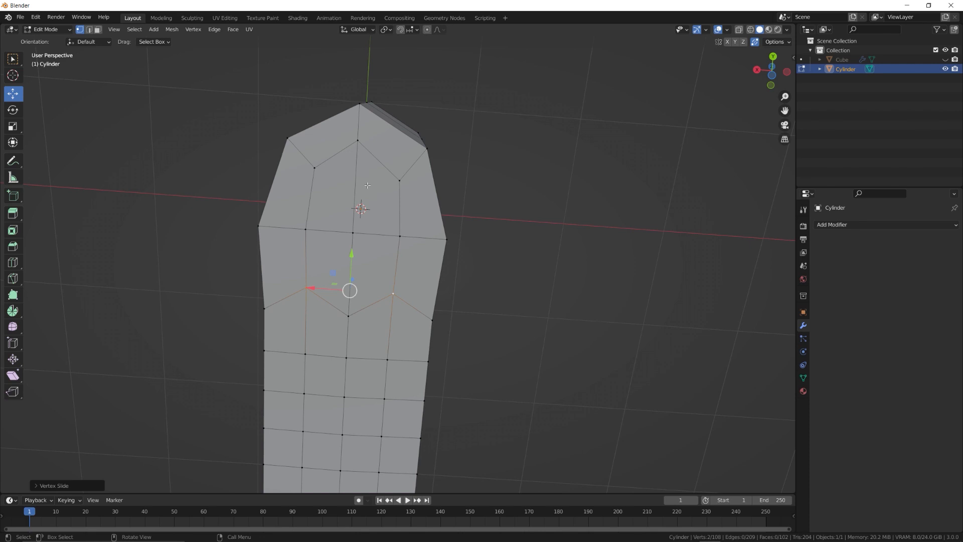
Select the four inner faces of the heel's sole and move them slightly down along Z.
{"action": "key", "text": "3"}
{"action": "left_click", "coordinate": [376, 193]}
{"action": "left_click", "coordinate": [373, 264], "text": "shift"}
{"action": "left_click", "coordinate": [331, 263], "text": "shift"}
{"action": "left_click", "coordinate": [333, 203], "text": "shift"}
{"action": "middle_click_drag", "start_coordinate": [333, 203], "coordinate": [466, 326]}
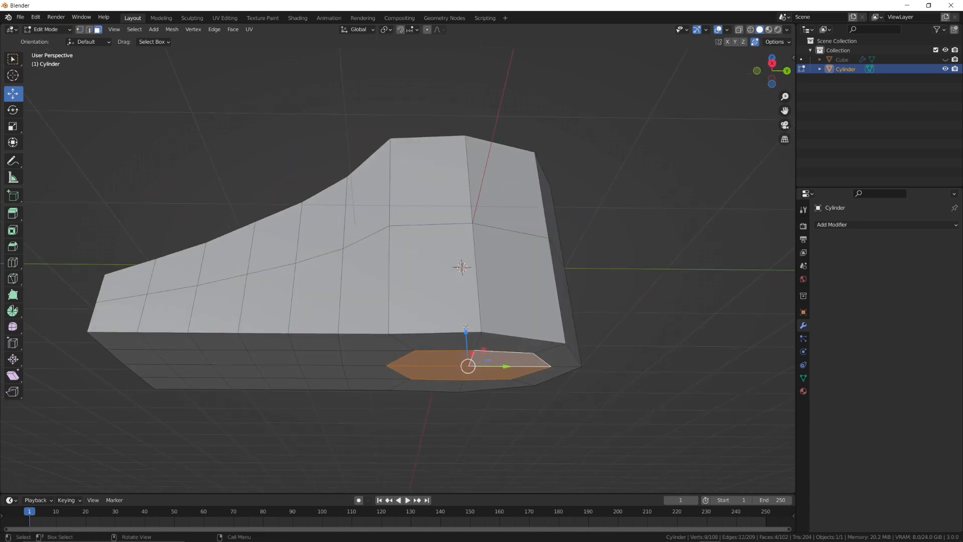
{"action": "left_click_drag", "start_coordinate": [466, 327], "coordinate": [466, 342]}
{"action": "middle_click_drag", "start_coordinate": [467, 342], "coordinate": [340, 292]}
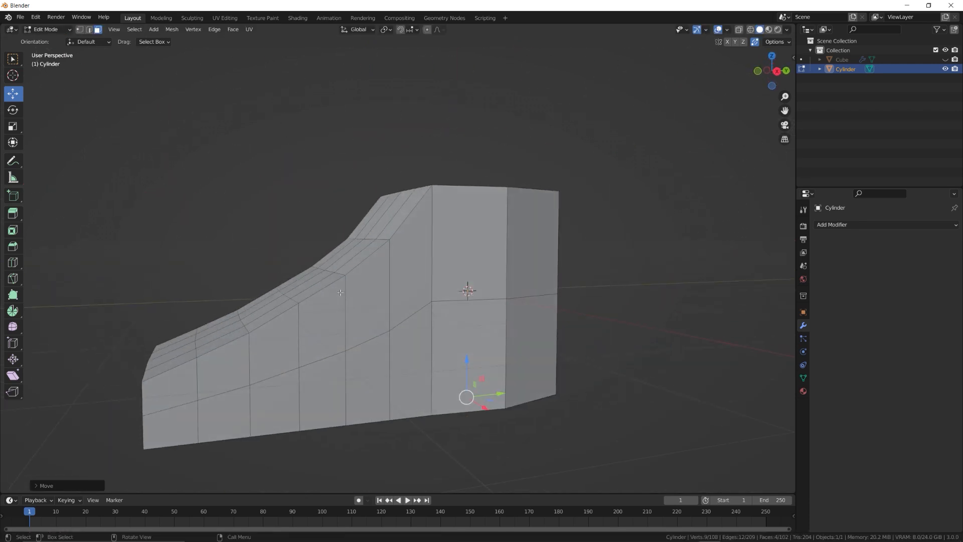
Rotate all vertices of the foot's front end in top view so the front edge slants across the foot.
{"action": "key", "text": "KP_7"}
{"action": "middle_click_drag", "start_coordinate": [421, 345], "coordinate": [381, 239], "text": "shift"}
{"action": "key", "text": "1"}
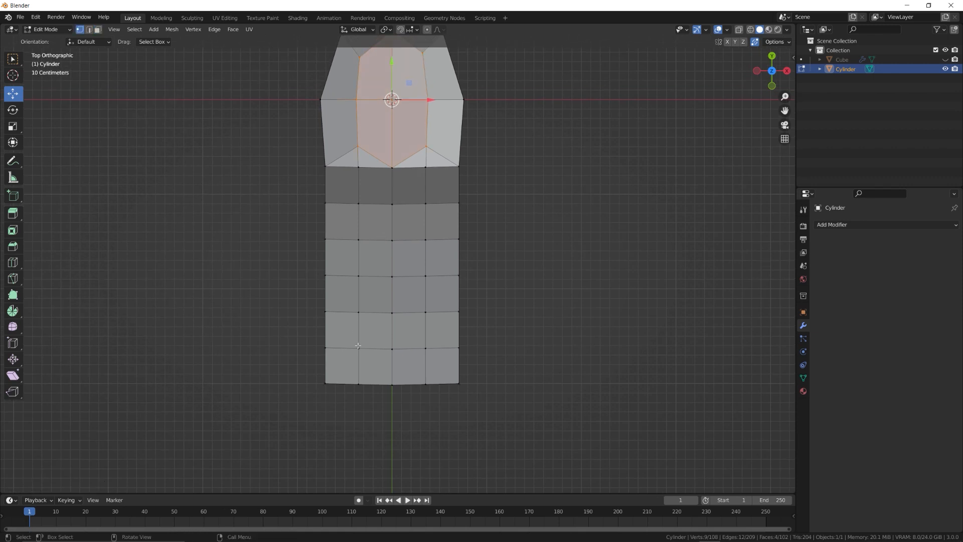
{"action": "key", "text": "alt+z"}
{"action": "left_click_drag", "start_coordinate": [297, 414], "coordinate": [501, 371]}
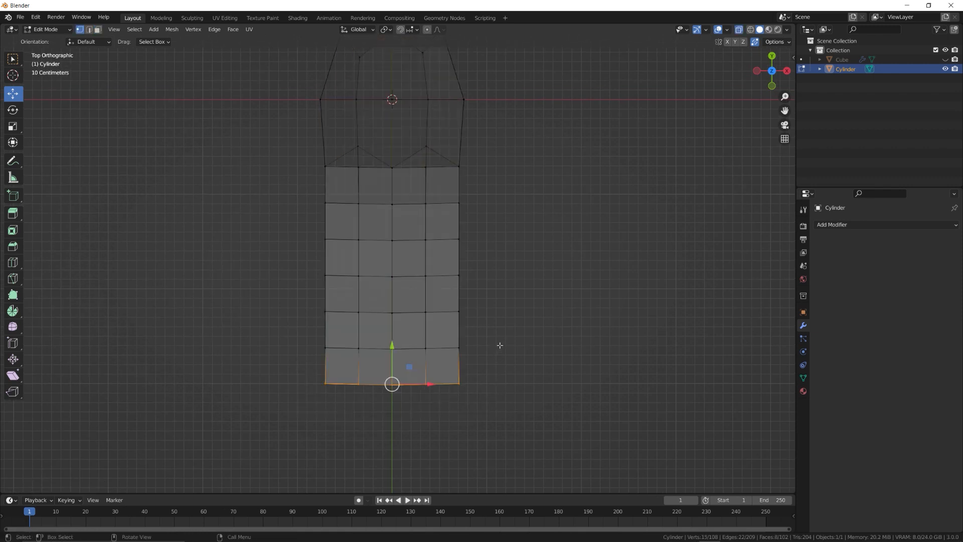
{"action": "key", "text": "r"}
{"action": "left_click", "coordinate": [501, 325]}
Rotate the crosswise edge loop just behind the front end to follow the slanted front edge.
{"action": "left_click", "coordinate": [357, 347], "text": "alt"}
{"action": "left_click", "coordinate": [372, 349], "text": "alt"}
{"action": "key", "text": "r"}
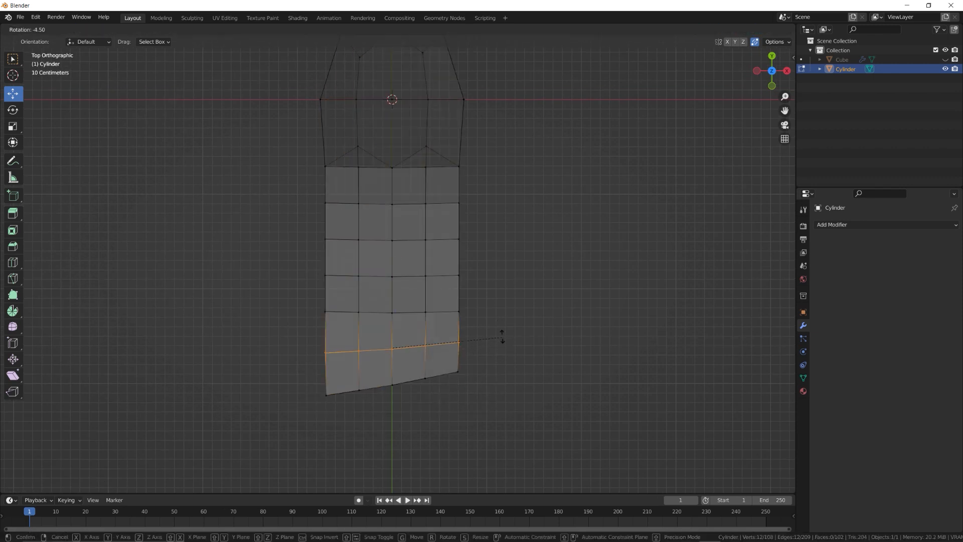
{"action": "left_click", "coordinate": [501, 327]}
Select the two side faces at the arch of the sole and raise them along Z.
{"action": "mouse_move", "coordinate": [500, 327]}
{"action": "middle_mouse_down"}
{"action": "mouse_move", "coordinate": [471, 311]}
{"action": "mouse_move", "coordinate": [517, 301]}
{"action": "mouse_move", "coordinate": [501, 325]}
{"action": "middle_mouse_up"}
{"action": "key", "text": "3"}
{"action": "left_click", "coordinate": [371, 355]}
{"action": "left_click", "coordinate": [331, 359], "text": "shift"}
{"action": "key", "text": "g"}
{"action": "key", "text": "z"}
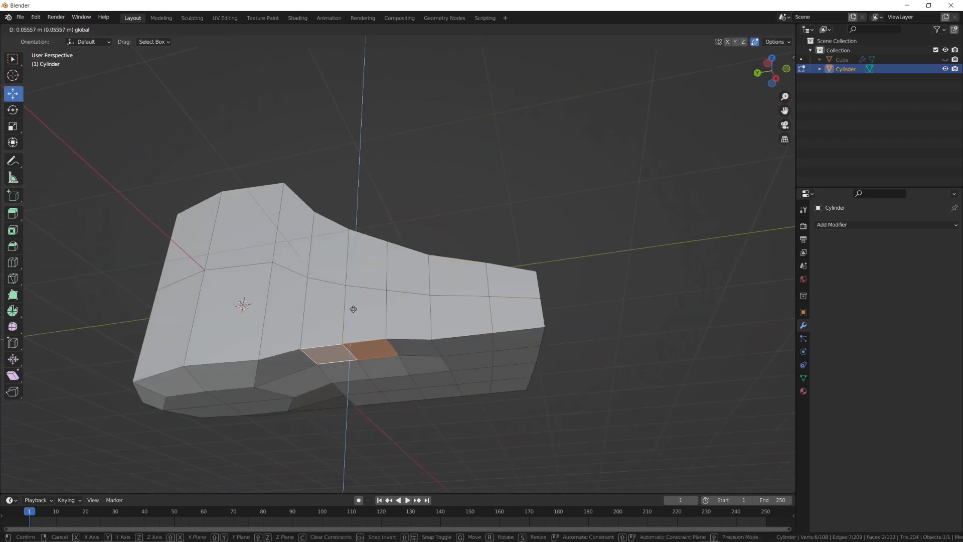
{"action": "left_click", "coordinate": [349, 347]}
Select the neighbouring four-face strip and one adjoining face of the sole and move them slightly down along Z.
{"action": "middle_click_drag", "start_coordinate": [362, 362], "coordinate": [359, 341]}
{"action": "left_click", "coordinate": [362, 382]}
{"action": "left_click", "coordinate": [394, 370], "text": "shift"}
{"action": "left_click", "coordinate": [435, 362], "text": "shift"}
{"action": "left_click", "coordinate": [472, 354], "text": "shift"}
{"action": "left_click", "coordinate": [465, 334], "text": "shift"}
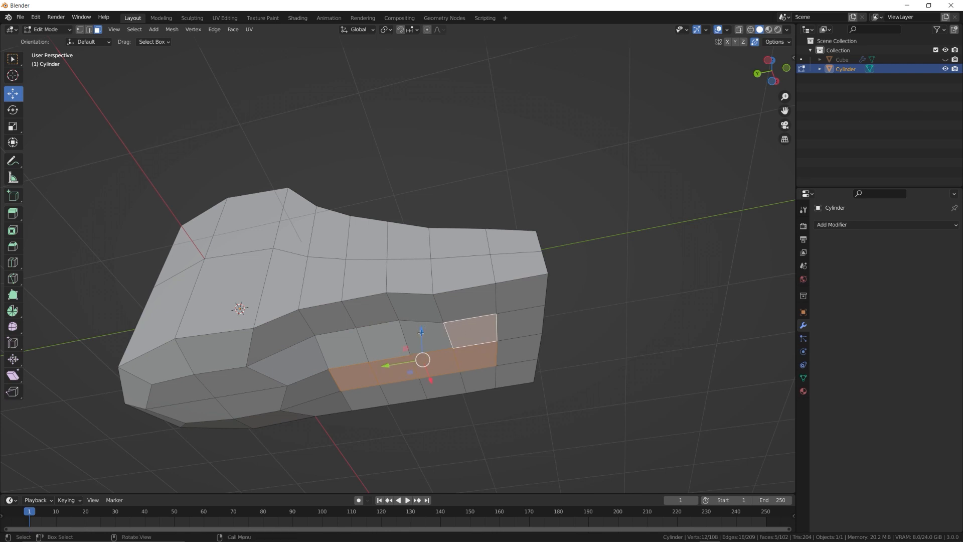
{"action": "left_click_drag", "start_coordinate": [422, 333], "coordinate": [424, 338]}
Select the upper vertical edges around the sides and back of the ankle and subdivide them.
{"action": "middle_click_drag", "start_coordinate": [456, 316], "coordinate": [484, 322]}
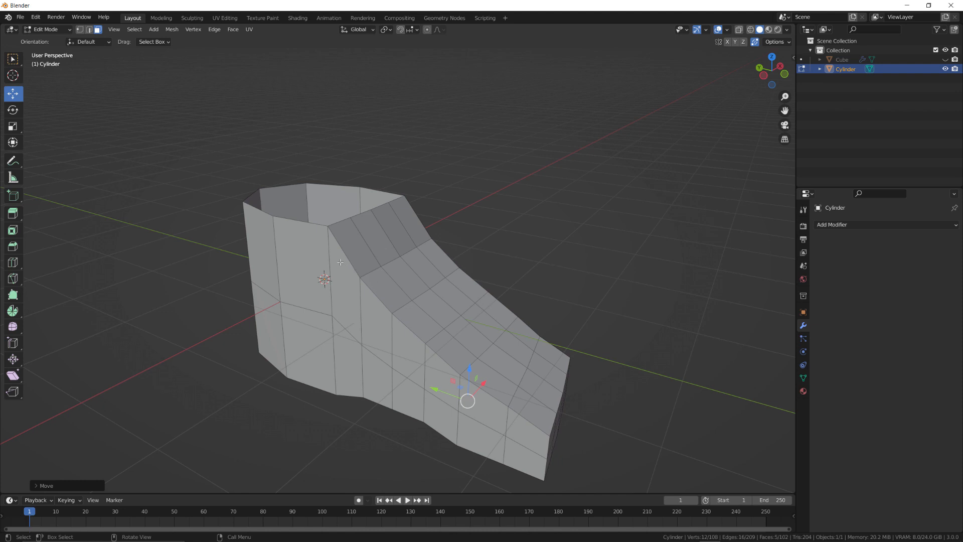
{"action": "scroll", "coordinate": [340, 261], "scroll_direction": "up", "scroll_amount": 1}
{"action": "middle_click_drag", "start_coordinate": [340, 261], "coordinate": [366, 266]}
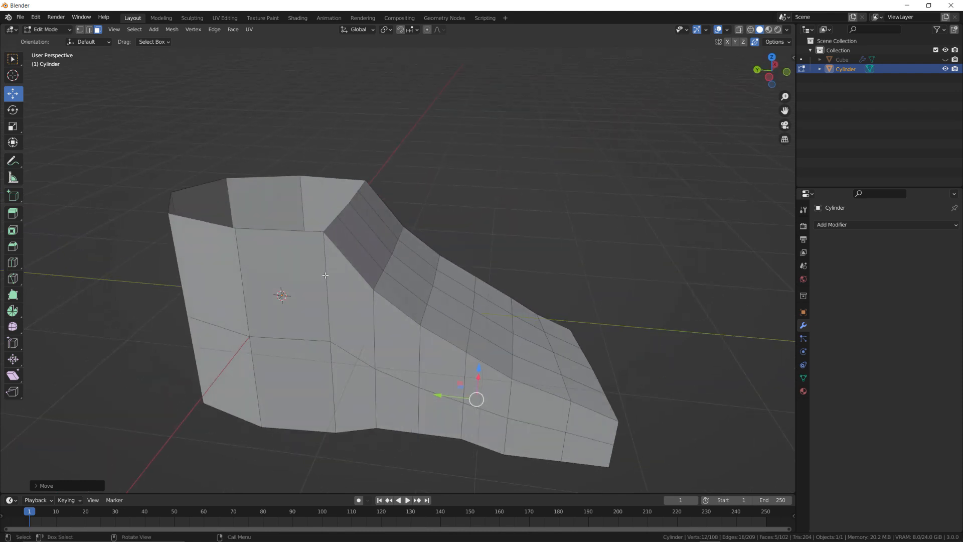
{"action": "key", "text": "2"}
{"action": "left_click", "coordinate": [328, 275]}
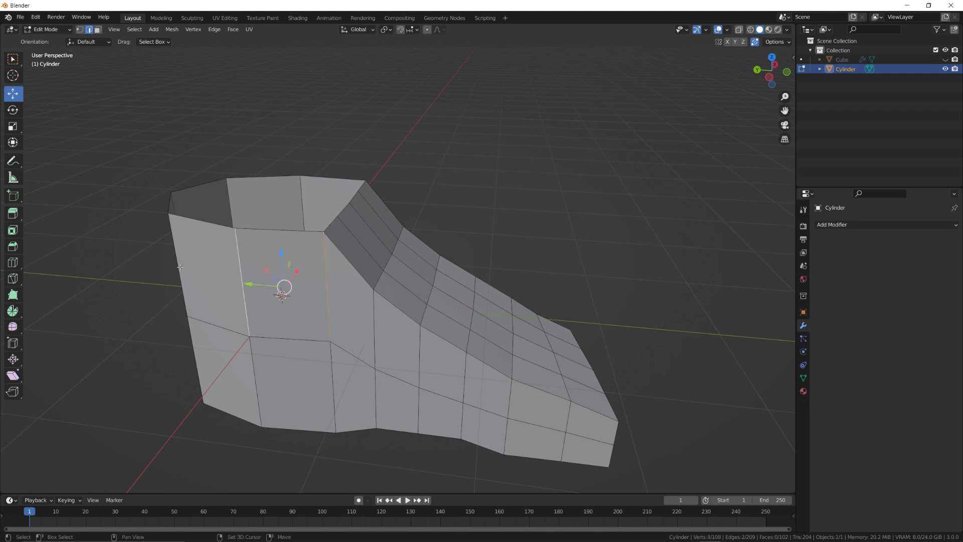
{"action": "left_click", "coordinate": [180, 267], "text": "shift"}
{"action": "middle_click_drag", "start_coordinate": [180, 266], "coordinate": [309, 250]}
{"action": "left_click", "coordinate": [247, 336], "text": "shift"}
{"action": "middle_click_drag", "start_coordinate": [249, 334], "coordinate": [311, 319]}
{"action": "left_click", "coordinate": [498, 311], "text": "shift"}
{"action": "left_click", "coordinate": [384, 302], "text": "shift"}
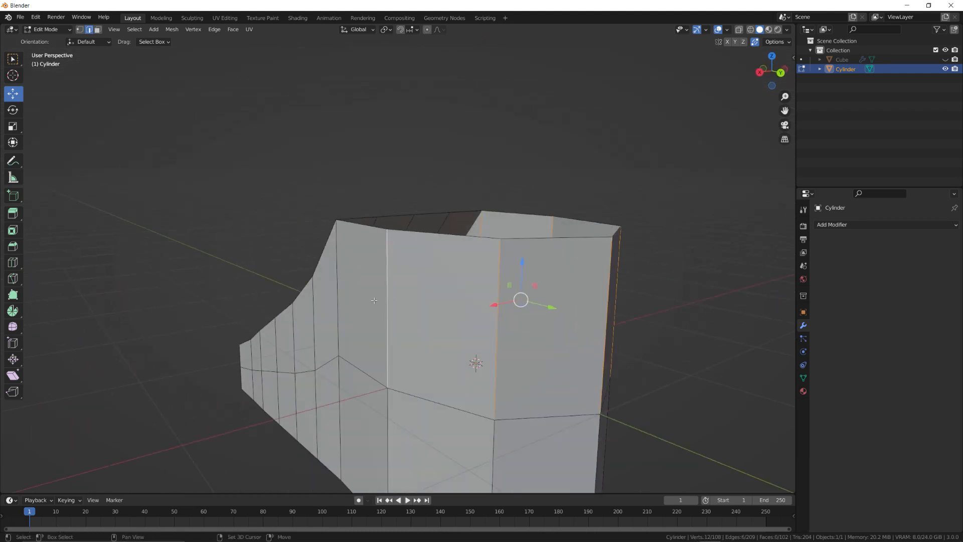
{"action": "left_click", "coordinate": [337, 293], "text": "shift"}
{"action": "right_click", "coordinate": [371, 285]}
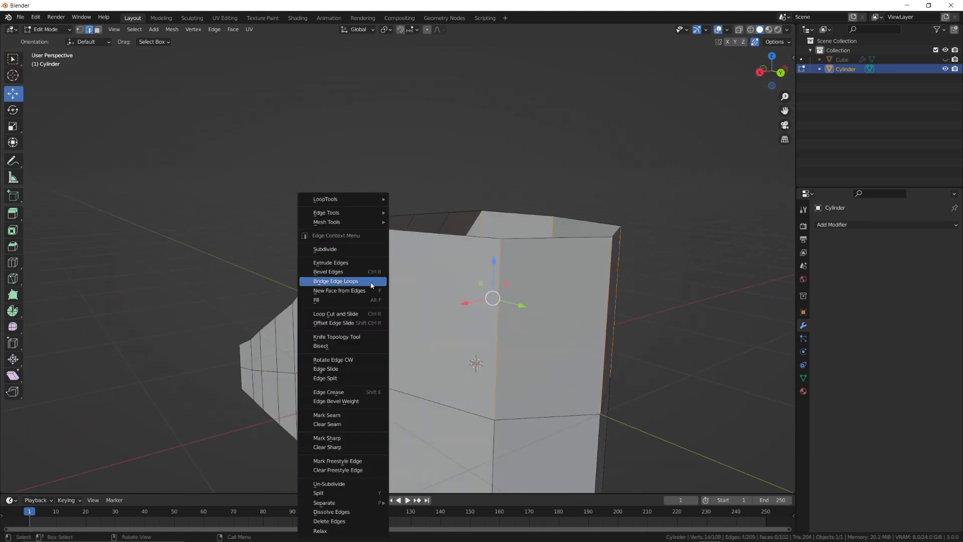
{"action": "left_click", "coordinate": [356, 249]}
Knife-cut from the new mid-height vertex at the ankle's front side to the adjacent instep corner vertex.
{"action": "middle_click_drag", "start_coordinate": [356, 253], "coordinate": [329, 277]}
{"action": "key", "text": "k"}
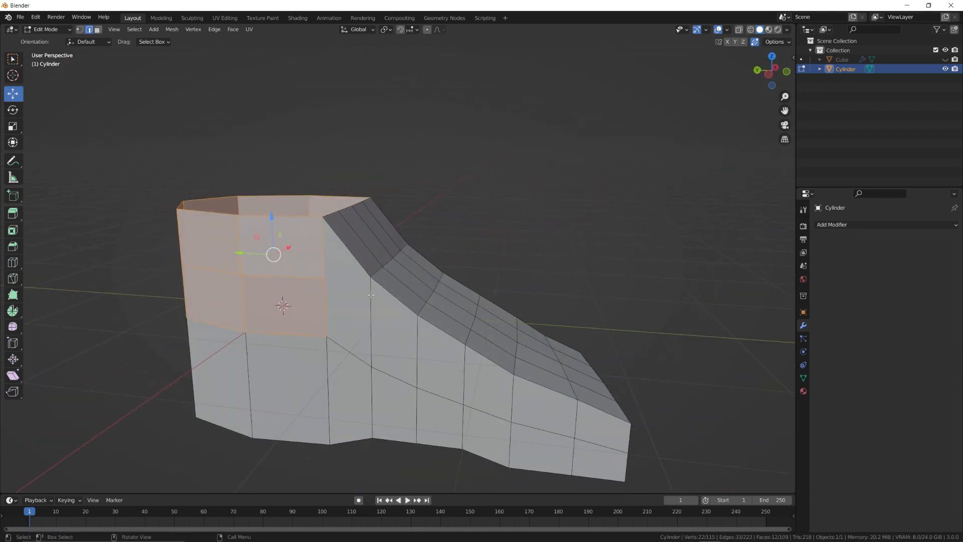
{"action": "key", "text": "Return"}
Slide the two intermediate vertices on the ankle opening's front rim outward into its front corners.
{"action": "middle_click_drag", "start_coordinate": [387, 268], "coordinate": [380, 205]}
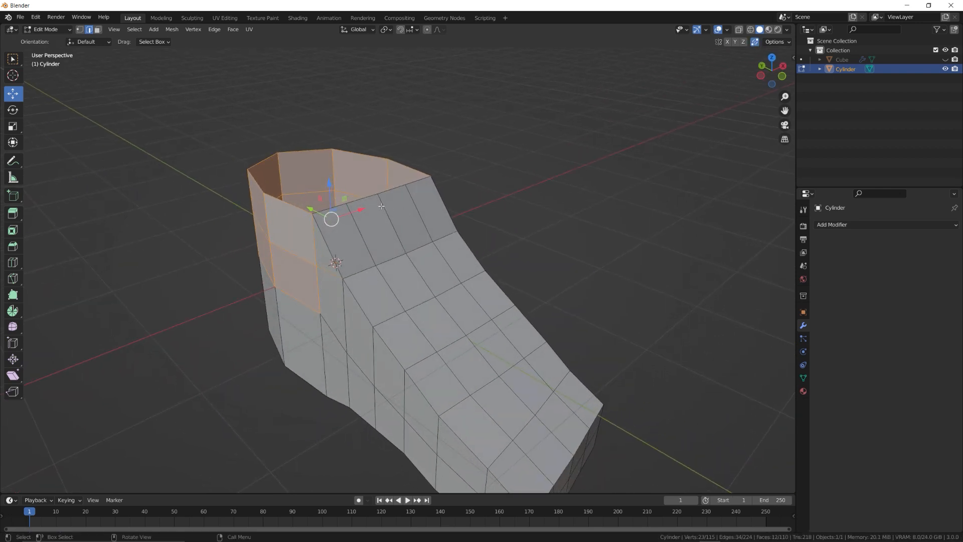
{"action": "key", "text": "1"}
{"action": "left_click", "coordinate": [350, 203]}
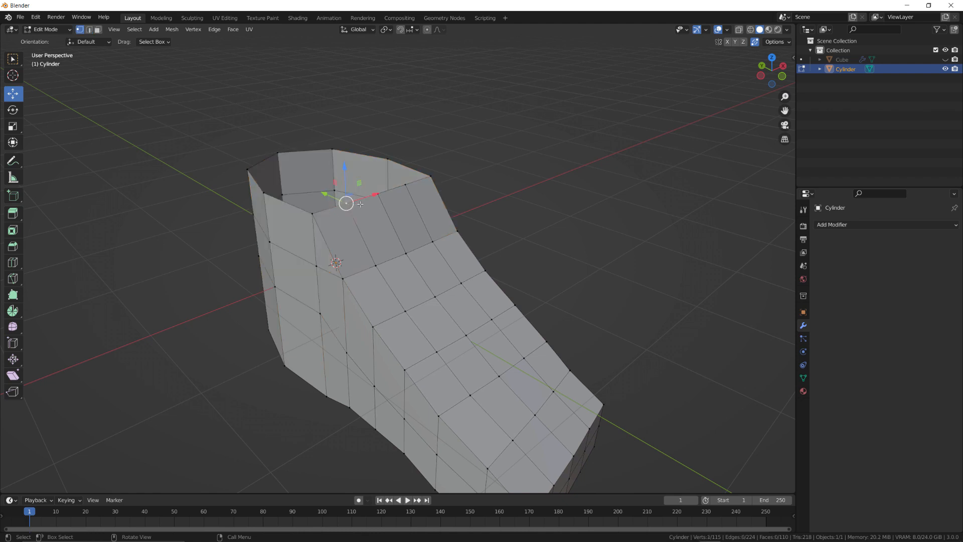
{"action": "key", "text": "shift+v"}
{"action": "left_click", "coordinate": [315, 213]}
{"action": "middle_click_drag", "start_coordinate": [315, 214], "coordinate": [417, 202]}
{"action": "left_click", "coordinate": [448, 188]}
{"action": "key", "text": "shift+v"}
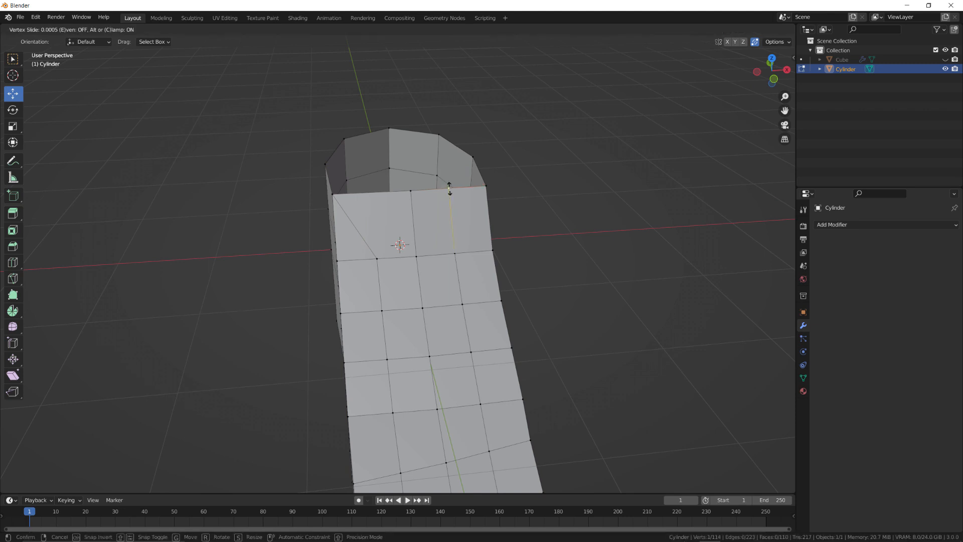
{"action": "left_click", "coordinate": [484, 189]}
Dissolve the two outer side edges of the uppermost instep strip.
{"action": "middle_click_drag", "start_coordinate": [484, 189], "coordinate": [523, 248]}
{"action": "key", "text": "2"}
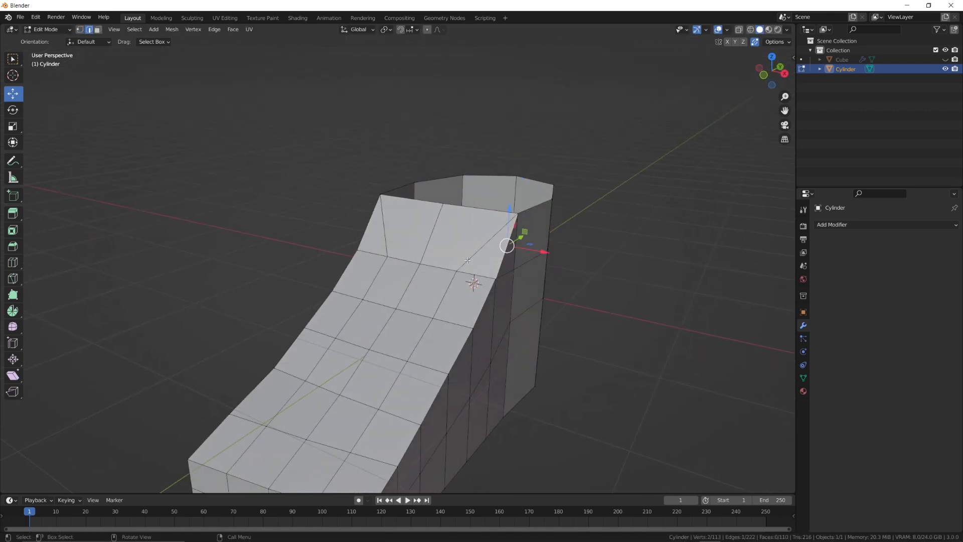
{"action": "middle_click_drag", "start_coordinate": [467, 260], "coordinate": [346, 291]}
{"action": "left_click", "coordinate": [313, 234], "text": "shift"}
{"action": "key", "text": "x"}
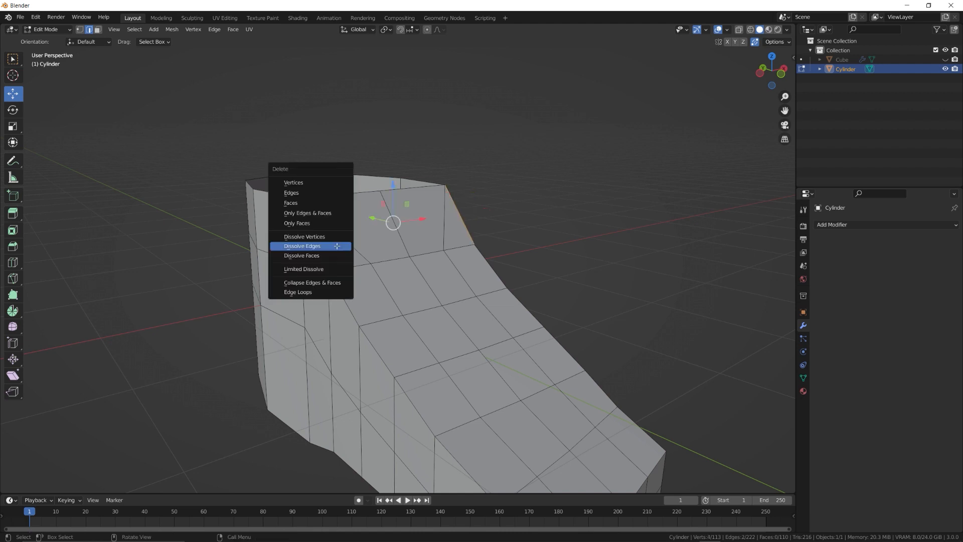
{"action": "left_click", "coordinate": [336, 246]}
Scale the two front corner vertices of the ankle opening closer together.
{"action": "middle_click_drag", "start_coordinate": [336, 246], "coordinate": [445, 201]}
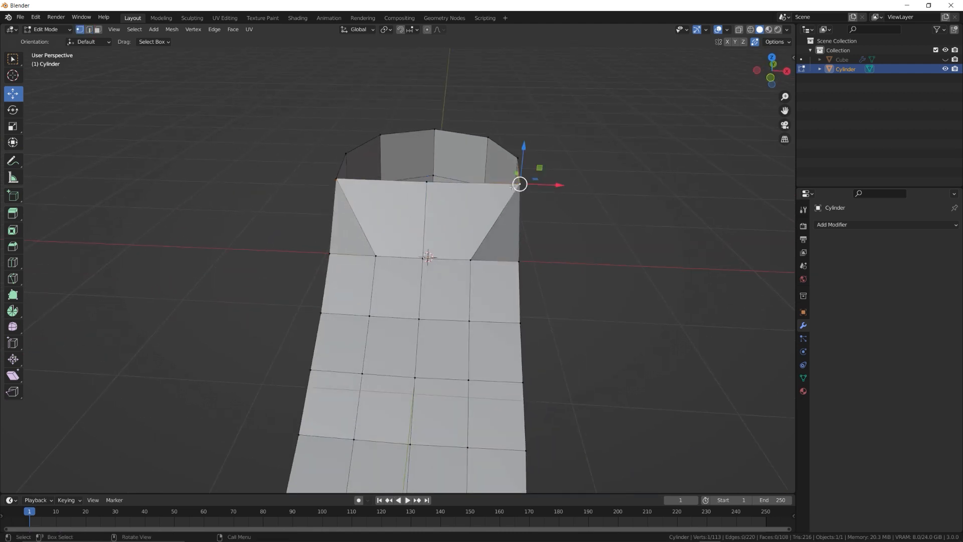
{"action": "key", "text": "s"}
{"action": "left_click", "coordinate": [526, 195]}
Adjust the front of the ankle opening by moving its front centre rim vertex toward the toes along Y.
{"action": "middle_click_drag", "start_coordinate": [527, 195], "coordinate": [501, 241]}
{"action": "left_click", "coordinate": [512, 281]}
{"action": "left_click_drag", "start_coordinate": [425, 225], "coordinate": [424, 237]}
{"action": "middle_click_drag", "start_coordinate": [424, 236], "coordinate": [380, 250]}
{"action": "left_click", "coordinate": [471, 205]}
{"action": "left_click_drag", "start_coordinate": [508, 202], "coordinate": [494, 203]}
{"action": "middle_click_drag", "start_coordinate": [508, 202], "coordinate": [501, 220]}
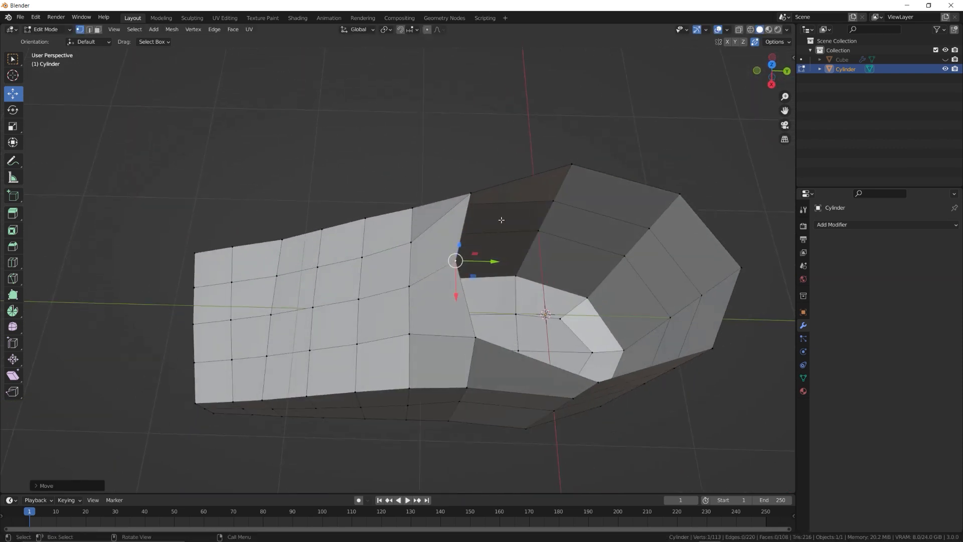
Shift the front end's vertex columns along X in top view, deselecting outer columns between moves to spread them.
{"action": "key", "text": "KP_7"}
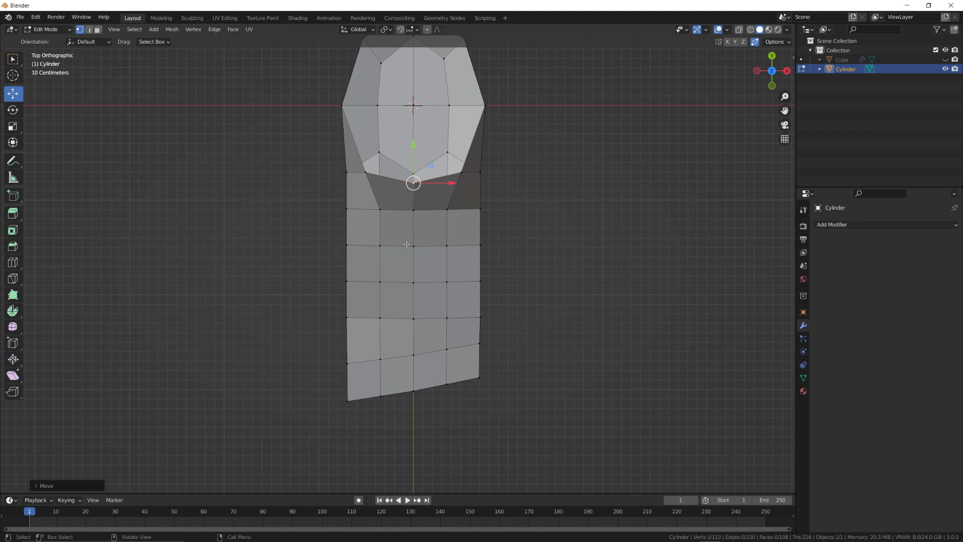
{"action": "key", "text": "alt+z"}
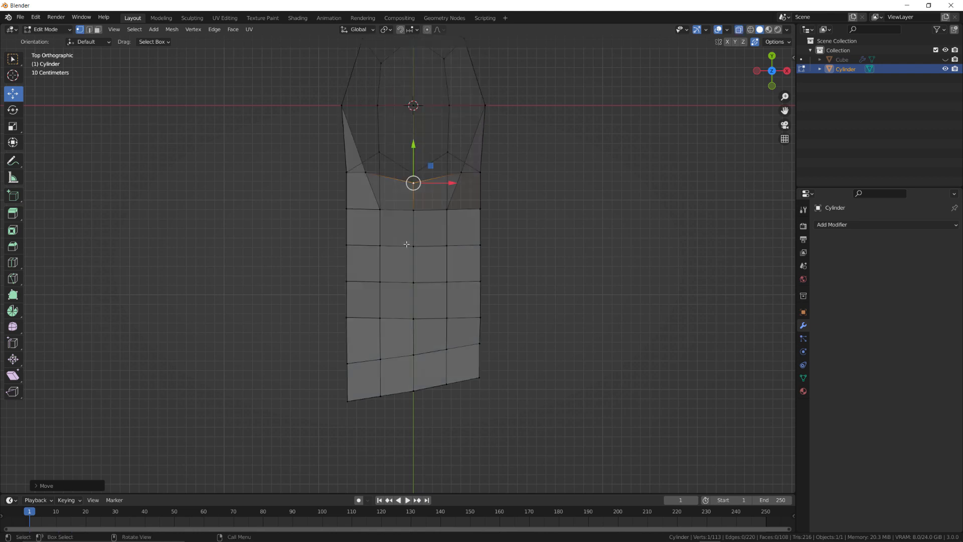
{"action": "middle_click_drag", "start_coordinate": [430, 300], "coordinate": [382, 266], "text": "shift"}
{"action": "scroll", "coordinate": [434, 243], "scroll_direction": "up", "scroll_amount": 2}
{"action": "scroll", "coordinate": [381, 265], "scroll_direction": "up", "scroll_amount": 1}
{"action": "left_click_drag", "start_coordinate": [216, 351], "coordinate": [477, 401]}
{"action": "left_click_drag", "start_coordinate": [369, 382], "coordinate": [392, 383]}
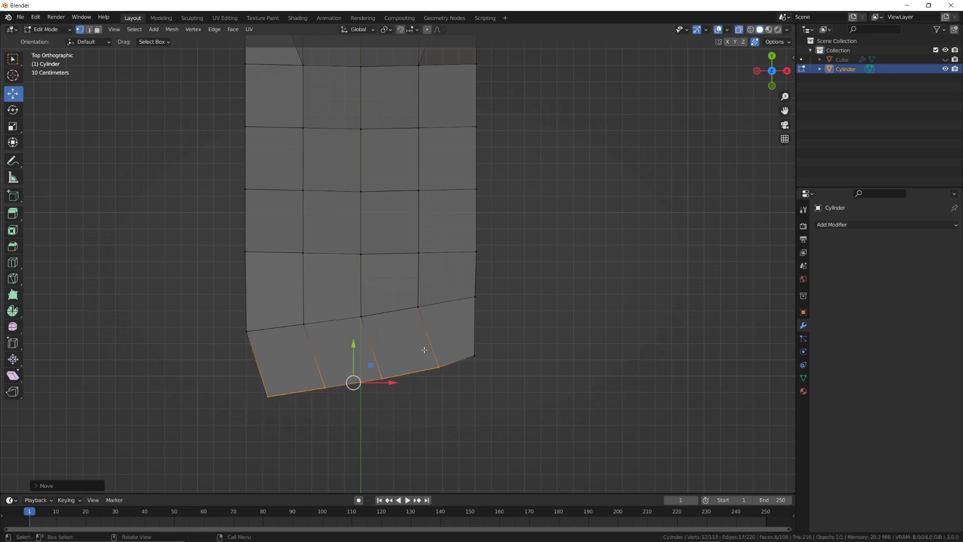
{"action": "left_click_drag", "start_coordinate": [424, 349], "coordinate": [456, 389], "text": "ctrl"}
{"action": "left_click_drag", "start_coordinate": [364, 387], "coordinate": [416, 397]}
{"action": "left_click_drag", "start_coordinate": [352, 392], "coordinate": [369, 392]}
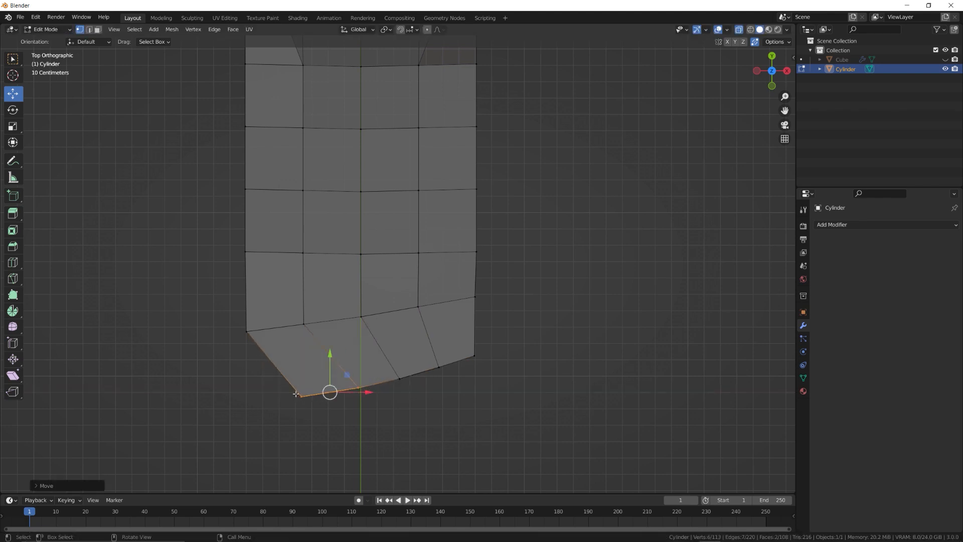
Reposition the front end's individual vertex columns in top view to form a rounded front outline.
{"action": "left_click_drag", "start_coordinate": [293, 388], "coordinate": [310, 405]}
{"action": "key", "text": "g"}
{"action": "left_click", "coordinate": [299, 380]}
{"action": "key", "text": "g"}
{"action": "left_click_drag", "start_coordinate": [369, 378], "coordinate": [410, 388]}
{"action": "left_click", "coordinate": [338, 386]}
{"action": "key", "text": "g"}
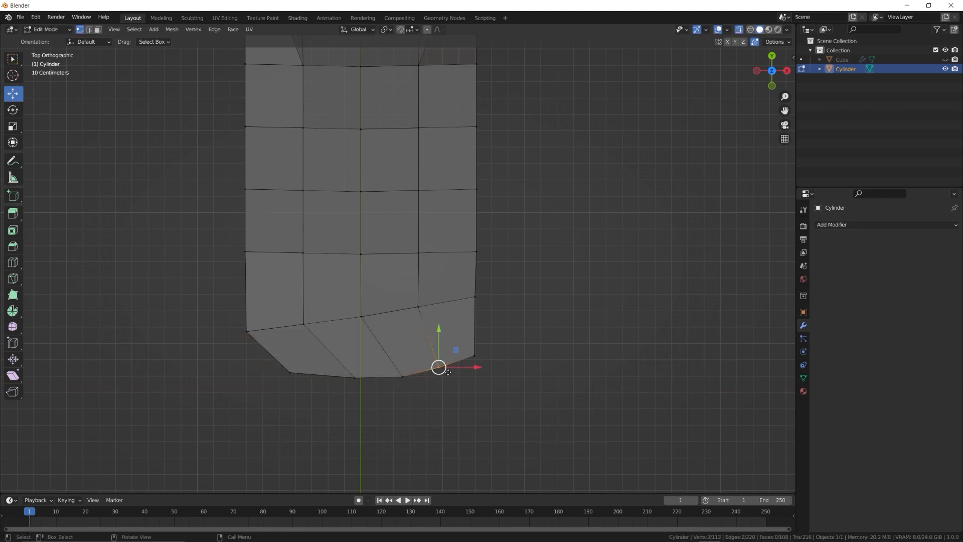
{"action": "left_click", "coordinate": [446, 370]}
Add a crosswise loop cut behind the front edge and move the front corner's three-vertex column inward along X.
{"action": "key", "text": "ctrl+r"}
{"action": "left_click", "coordinate": [387, 347]}
{"action": "middle_click_drag", "start_coordinate": [376, 340], "coordinate": [321, 284]}
{"action": "key", "text": "alt+z"}
{"action": "left_click", "coordinate": [332, 295]}
{"action": "left_click", "coordinate": [333, 338], "text": "shift"}
{"action": "left_click", "coordinate": [334, 379], "text": "shift"}
{"action": "left_click_drag", "start_coordinate": [371, 336], "coordinate": [385, 336]}
Reposition the outer vertex columns around the foot's negative-X front corner in top view, bulging the ball of the foot outward.
{"action": "key", "text": "KP_7"}
{"action": "middle_click_drag", "start_coordinate": [371, 346], "coordinate": [405, 360], "text": "shift"}
{"action": "left_click", "coordinate": [333, 356]}
{"action": "key", "text": "alt+z"}
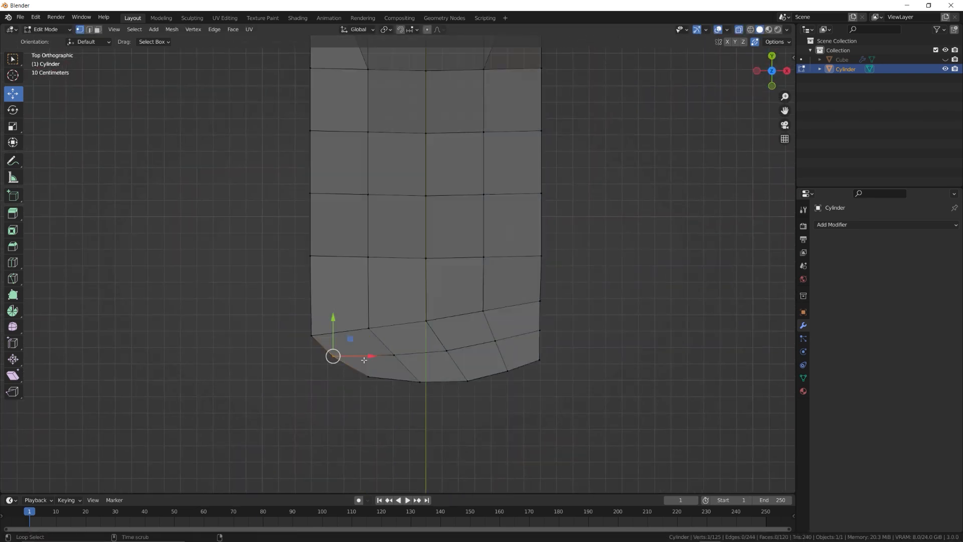
{"action": "left_click", "coordinate": [369, 376], "text": "shift"}
{"action": "left_click", "coordinate": [312, 335], "text": "shift"}
{"action": "key", "text": "g"}
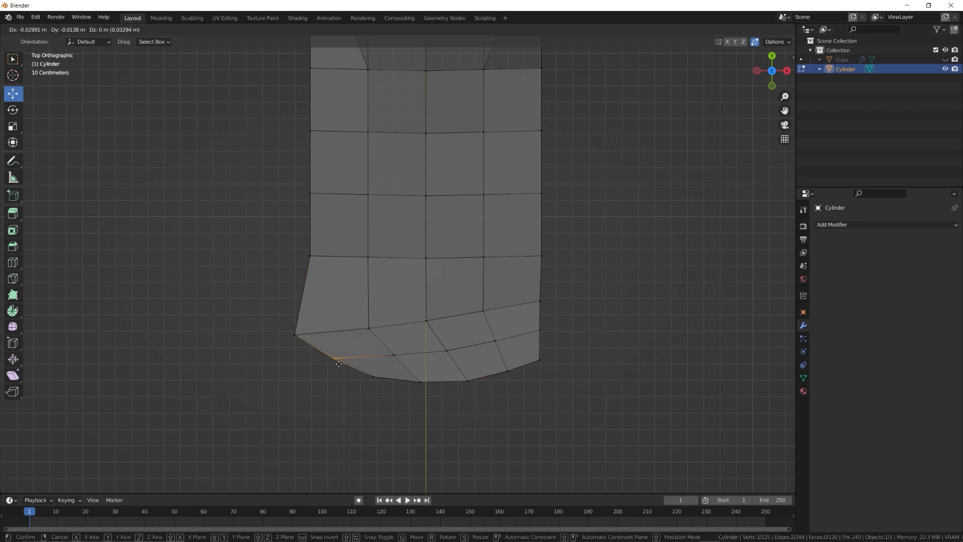
{"action": "left_click", "coordinate": [333, 359]}
Move the next negative-X side column outward and forward, and pull the two midfoot columns behind it inward along X.
{"action": "left_click_drag", "start_coordinate": [299, 250], "coordinate": [324, 266]}
{"action": "key", "text": "g"}
{"action": "left_click", "coordinate": [311, 283]}
{"action": "middle_click_drag", "start_coordinate": [368, 212], "coordinate": [371, 316], "text": "shift"}
{"action": "left_click_drag", "start_coordinate": [296, 221], "coordinate": [330, 312]}
{"action": "left_click_drag", "start_coordinate": [352, 267], "coordinate": [365, 268]}
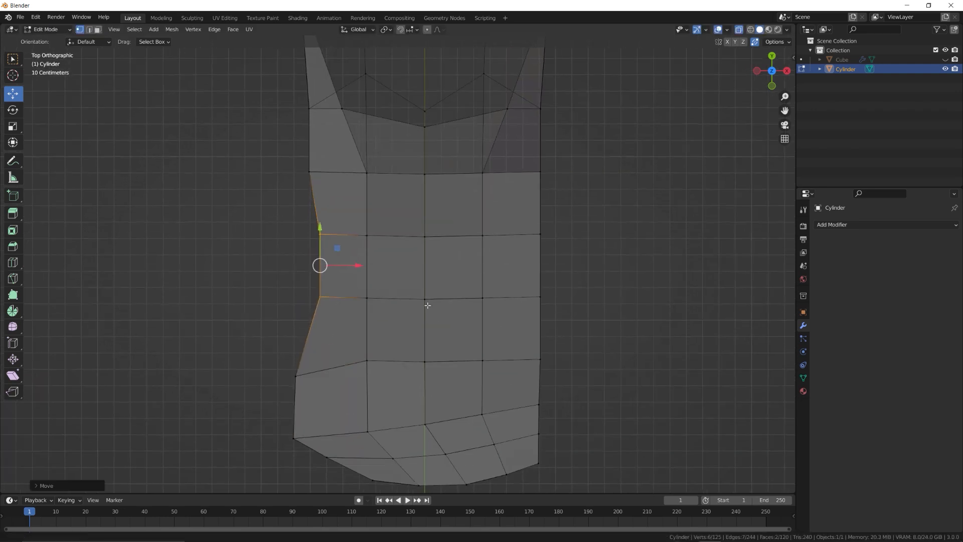
Push the front columns on the positive-X side slightly outward and pull that side's two midfoot columns inward along X.
{"action": "middle_click_drag", "start_coordinate": [427, 305], "coordinate": [369, 220], "text": "shift"}
{"action": "left_click_drag", "start_coordinate": [467, 304], "coordinate": [523, 321]}
{"action": "left_click_drag", "start_coordinate": [468, 338], "coordinate": [521, 349]}
{"action": "middle_click_drag", "start_coordinate": [471, 156], "coordinate": [478, 231], "text": "shift"}
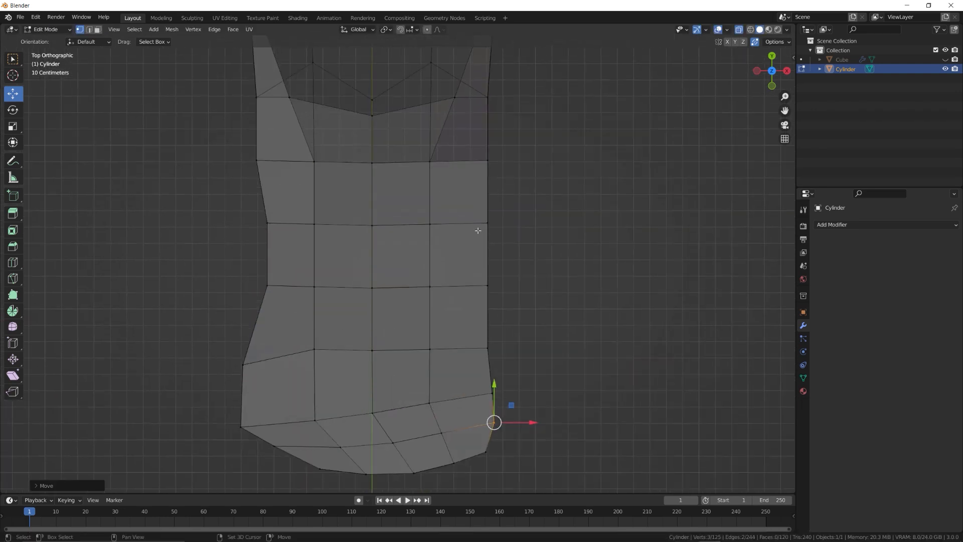
{"action": "left_click_drag", "start_coordinate": [467, 209], "coordinate": [520, 311]}
{"action": "left_click_drag", "start_coordinate": [519, 254], "coordinate": [512, 253]}
Add a centred lengthwise loop cut running through the outer face strips on both sides of the foot.
{"action": "middle_click_drag", "start_coordinate": [398, 337], "coordinate": [414, 232], "text": "shift"}
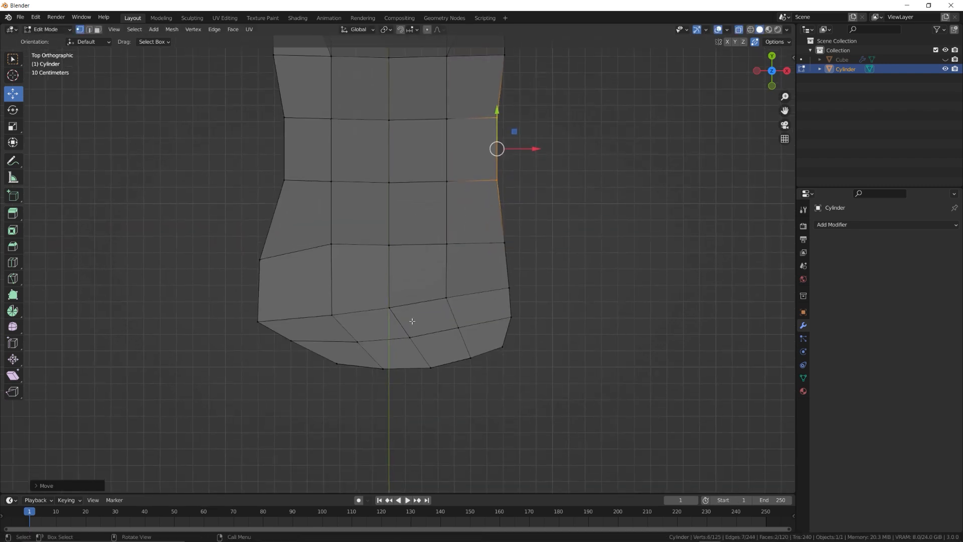
{"action": "middle_click_drag", "start_coordinate": [412, 321], "coordinate": [360, 338]}
{"action": "key", "text": "ctrl+r"}
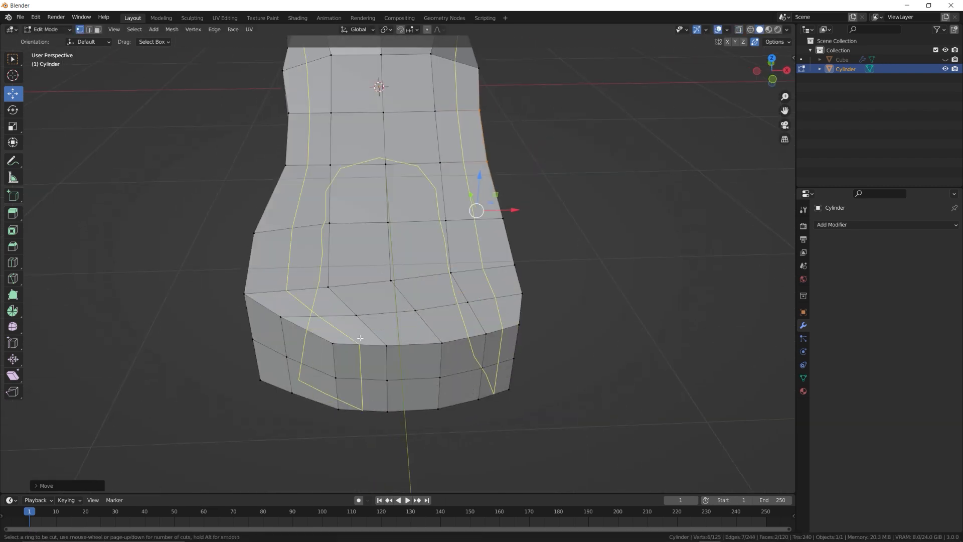
{"action": "left_click", "coordinate": [360, 339]}
{"action": "right_click", "coordinate": [361, 338]}
{"action": "middle_click_drag", "start_coordinate": [409, 270], "coordinate": [388, 264]}
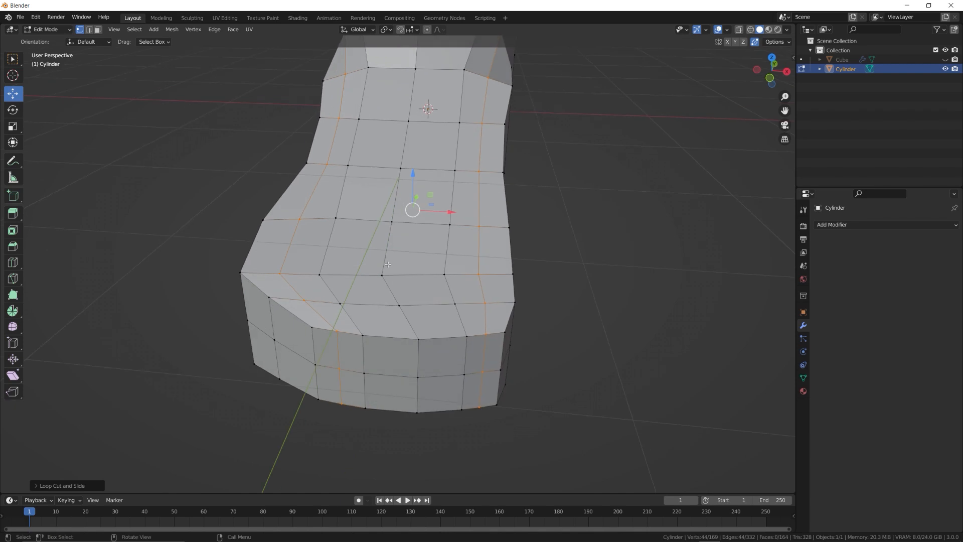
Select the crosswise edges of the two middle strips over the forefoot's top, front and sole and subdivide them.
{"action": "key", "text": "2"}
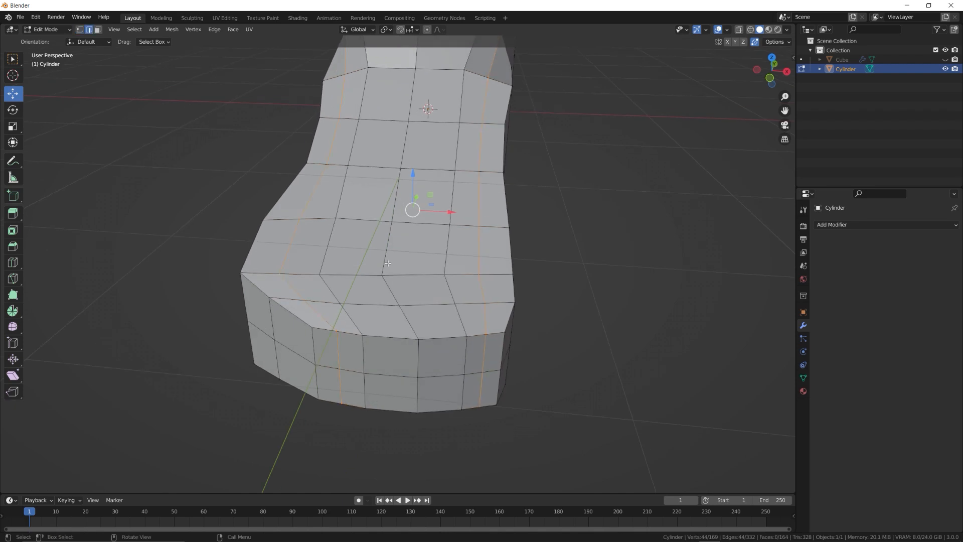
{"action": "left_click", "coordinate": [369, 225]}
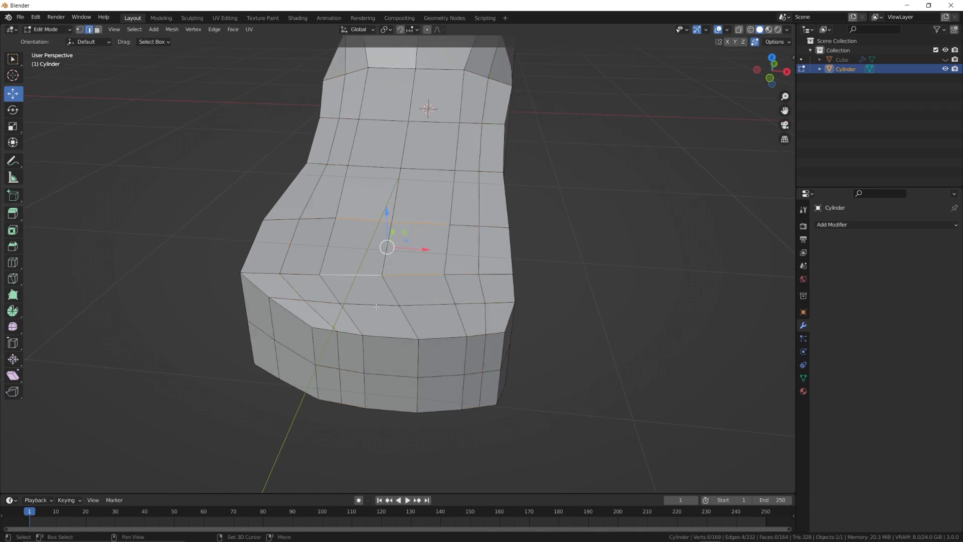
{"action": "left_click", "coordinate": [446, 374], "text": "shift"}
{"action": "left_click", "coordinate": [391, 376], "text": "shift"}
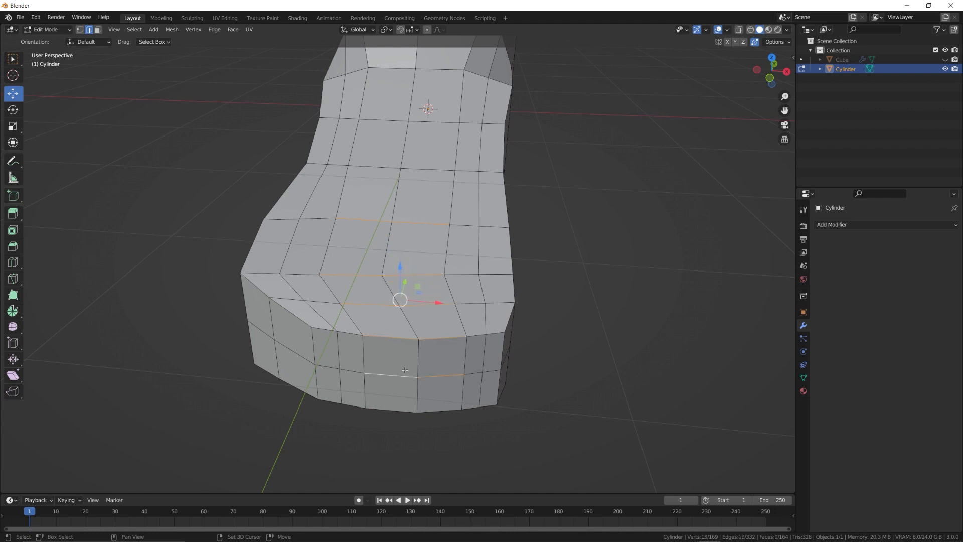
{"action": "middle_click_drag", "start_coordinate": [391, 375], "coordinate": [418, 277]}
{"action": "left_click", "coordinate": [390, 315], "text": "shift"}
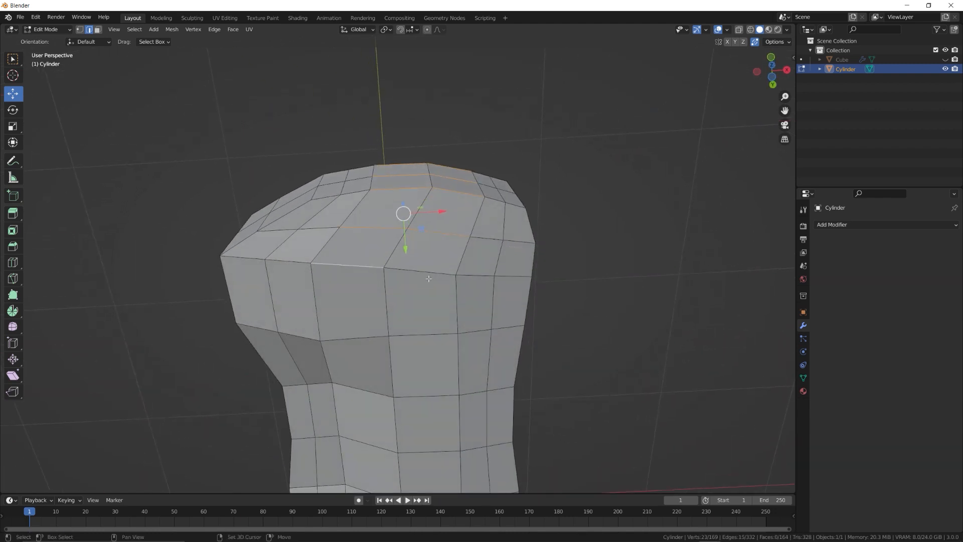
{"action": "right_click", "coordinate": [427, 251]}
{"action": "left_click", "coordinate": [429, 252]}
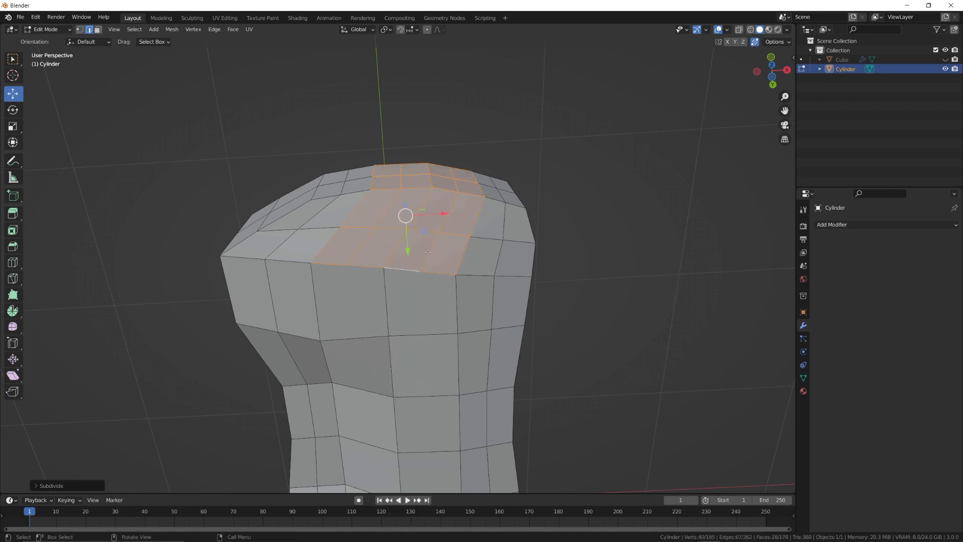
Knife-cut a U-shaped edge path on the sole joining the subdivided strips' ends, and move the midline vertex behind it toward the heel.
{"action": "key", "text": "k"}
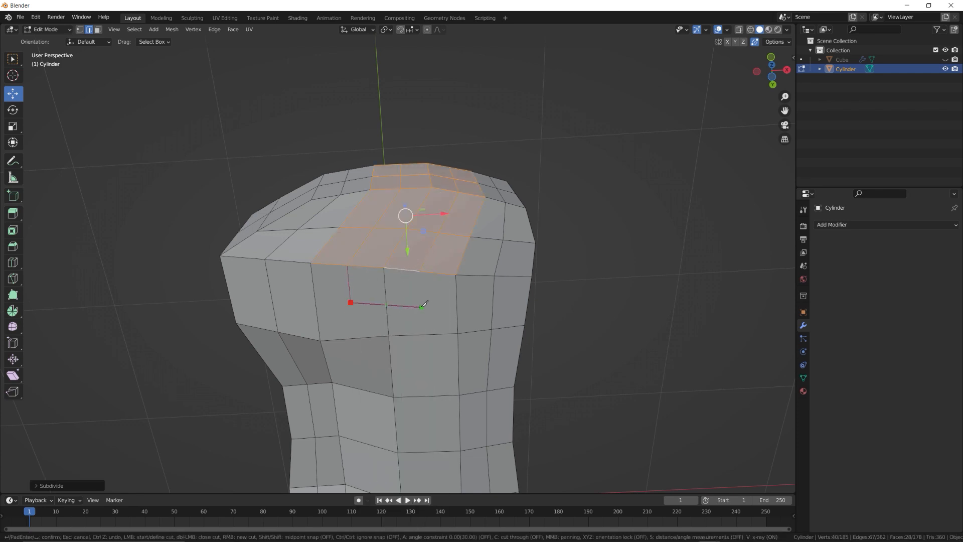
{"action": "left_click", "coordinate": [421, 269]}
{"action": "key", "text": "Return"}
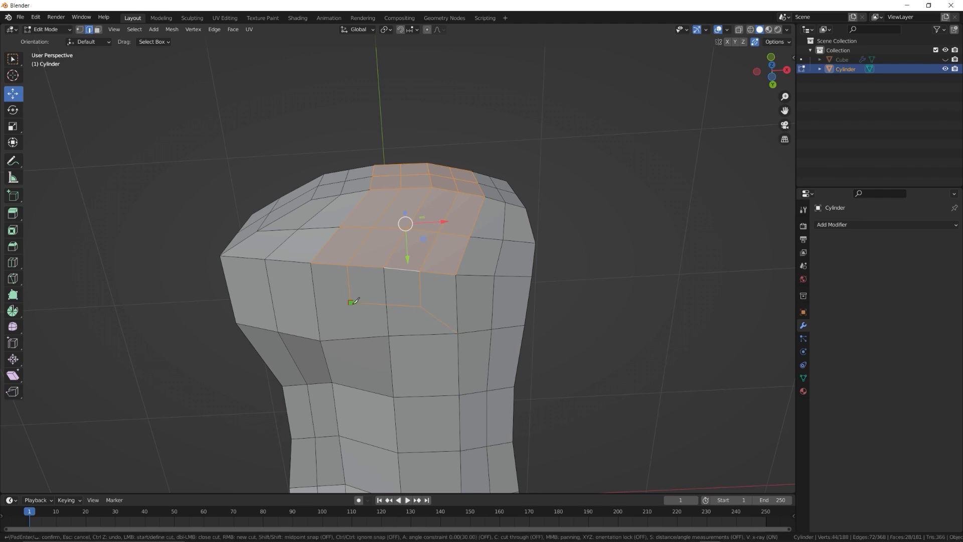
{"action": "key", "text": "1"}
{"action": "left_click", "coordinate": [388, 336]}
{"action": "left_click_drag", "start_coordinate": [392, 370], "coordinate": [393, 391]}
Knife-cut a matching edge path across the top of the foot to close off the subdivided forefoot strips.
{"action": "middle_click_drag", "start_coordinate": [382, 215], "coordinate": [385, 366]}
{"action": "key", "text": "k"}
{"action": "left_click", "coordinate": [422, 340]}
{"action": "left_click", "coordinate": [424, 305]}
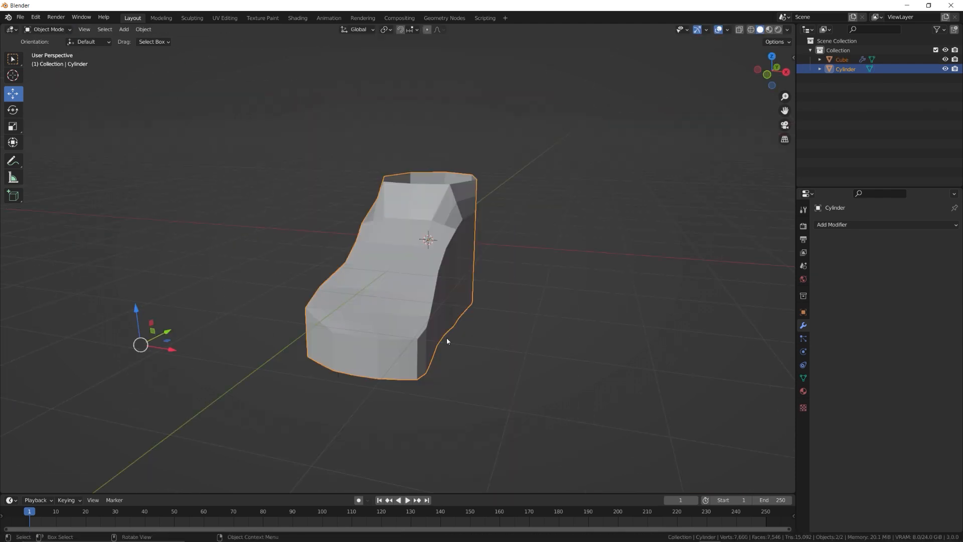
Select the five-toe object, scale it down and move it in front of the foot.
{"action": "scroll", "coordinate": [446, 337], "scroll_direction": "down", "scroll_amount": 5}
{"action": "left_click", "coordinate": [391, 357]}
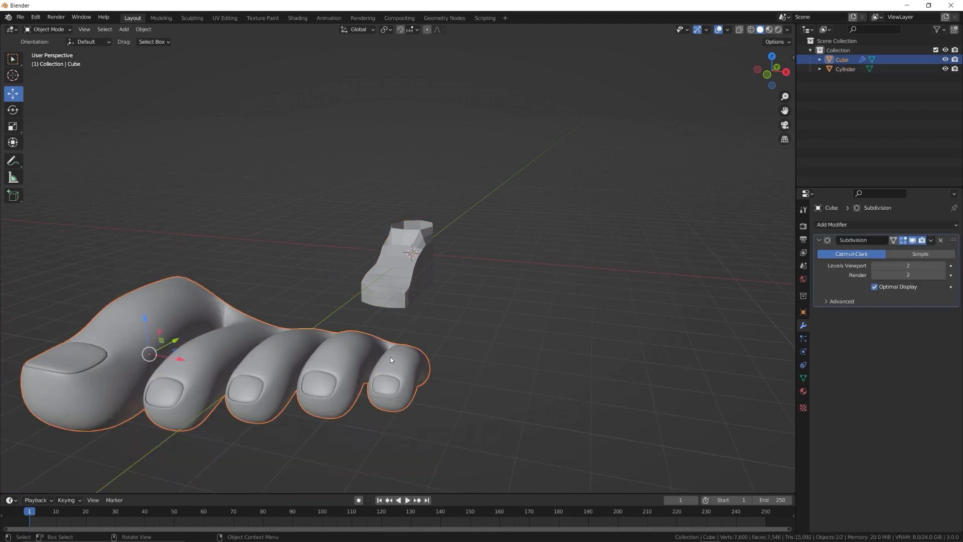
{"action": "key", "text": "s"}
{"action": "left_click", "coordinate": [376, 353]}
{"action": "key", "text": "KP_7"}
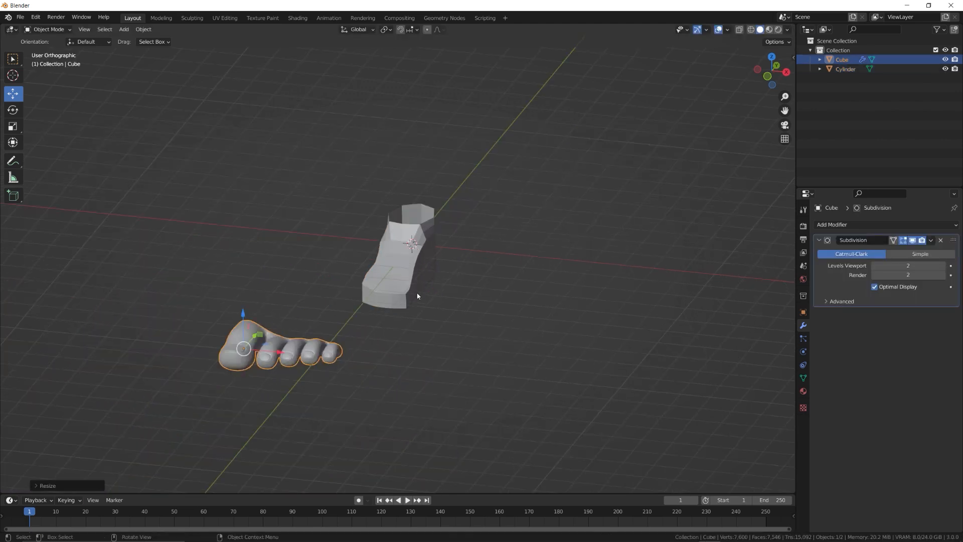
{"action": "key", "text": "g"}
{"action": "left_click", "coordinate": [425, 212]}
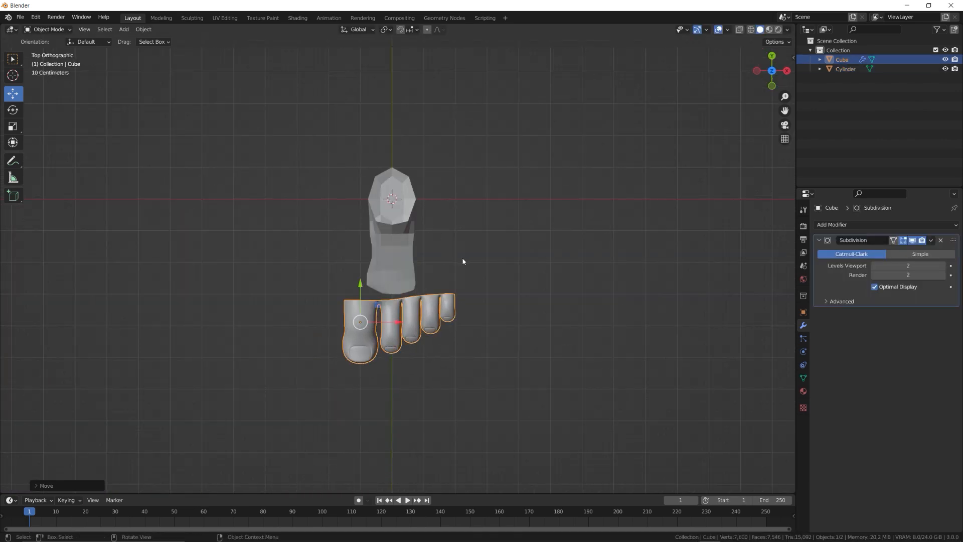
Scale the toes down further to the forefoot's width and position them close to its front edge in top view.
{"action": "left_click_drag", "start_coordinate": [404, 323], "coordinate": [425, 322]}
{"action": "key", "text": "s"}
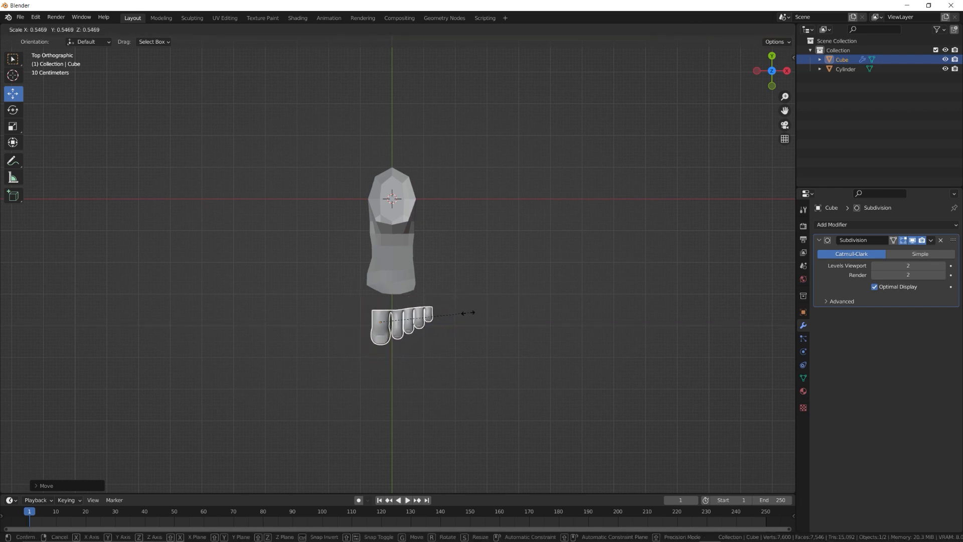
{"action": "left_click", "coordinate": [447, 312]}
{"action": "scroll", "coordinate": [400, 314], "scroll_direction": "up", "scroll_amount": 4}
{"action": "left_click_drag", "start_coordinate": [363, 347], "coordinate": [359, 320]}
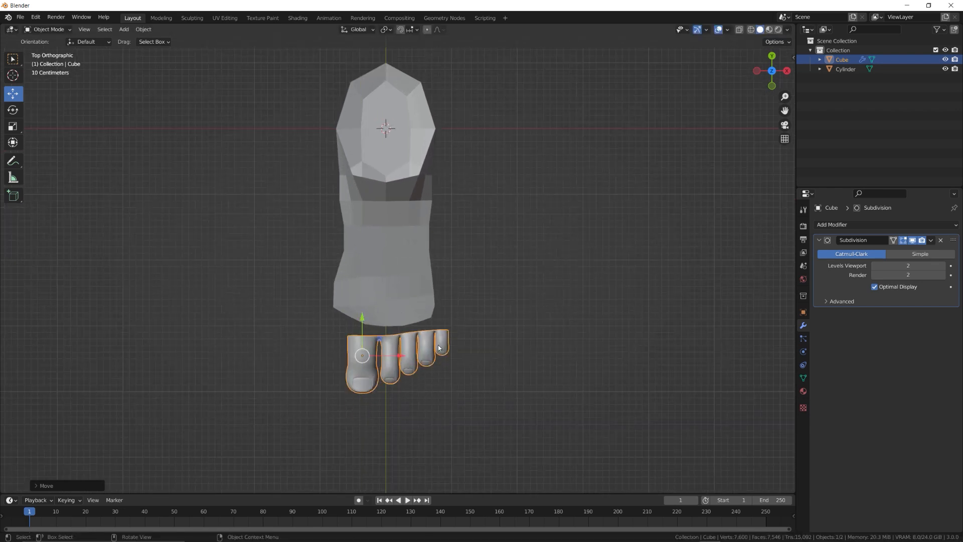
{"action": "left_click_drag", "start_coordinate": [400, 356], "coordinate": [388, 357]}
Lower the toes to sole height in side view and give the foot a level 2 Subdivision modifier.
{"action": "key", "text": "KP_3"}
{"action": "left_click_drag", "start_coordinate": [310, 251], "coordinate": [310, 289]}
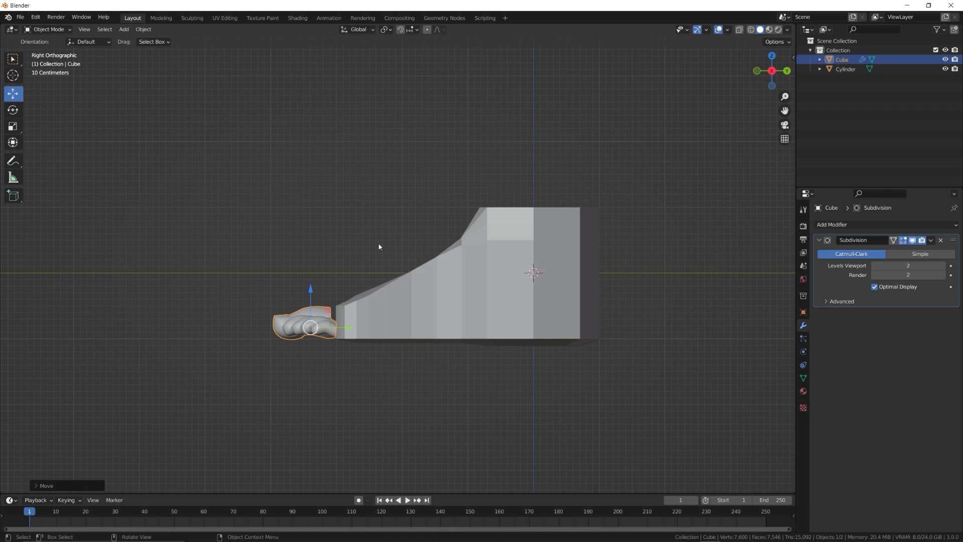
{"action": "left_click", "coordinate": [470, 276]}
{"action": "key", "text": "ctrl+2"}
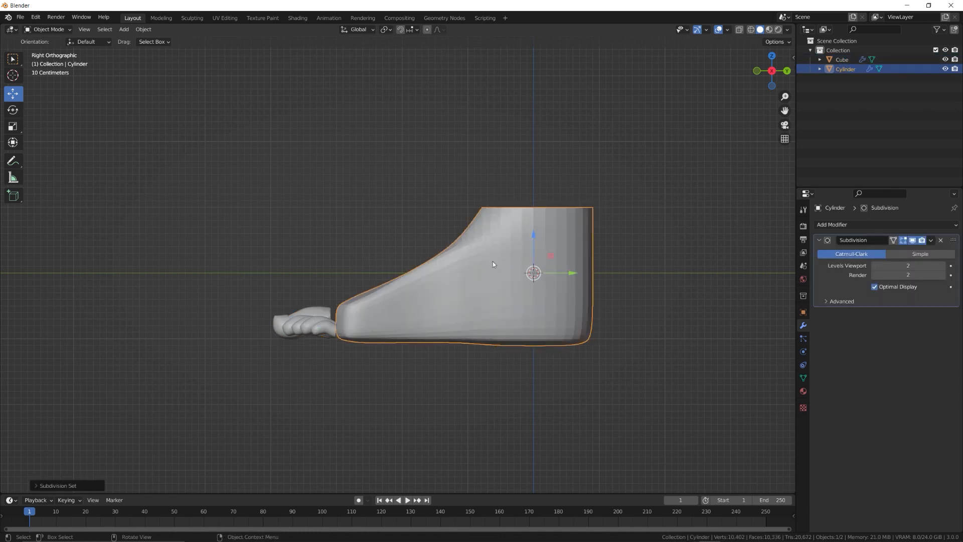
Delete the foot's front faces facing the toes to leave the forefoot open.
{"action": "middle_click_drag", "start_coordinate": [492, 261], "coordinate": [406, 254]}
{"action": "key", "text": "Tab"}
{"action": "key", "text": "c"}
{"action": "left_click_drag", "start_coordinate": [326, 314], "coordinate": [414, 331]}
{"action": "key", "text": "Escape"}
{"action": "key", "text": "x"}
{"action": "left_click", "coordinate": [447, 265]}
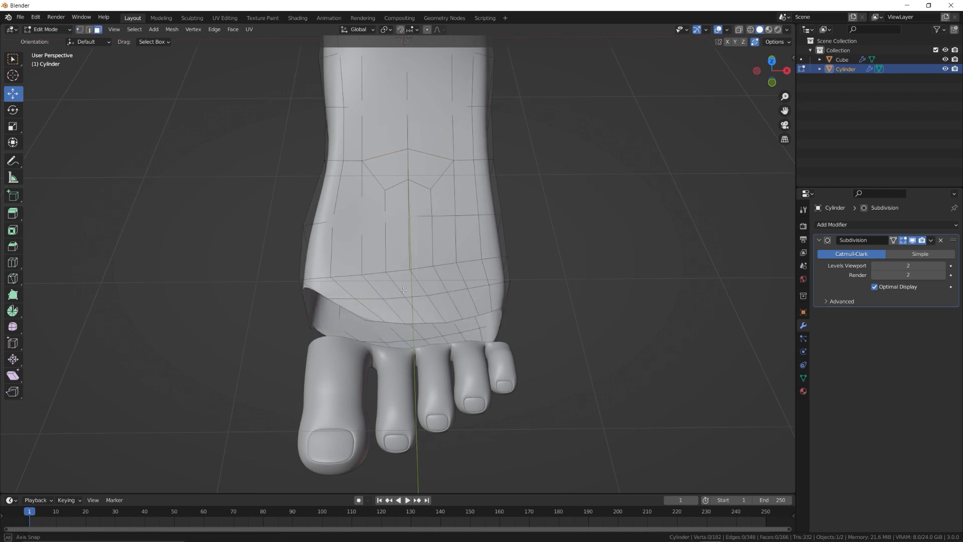
Join the toes and the foot into one object and open the combined mesh for editing.
{"action": "middle_click_drag", "start_coordinate": [448, 265], "coordinate": [369, 255]}
{"action": "key", "text": "Tab"}
{"action": "key", "text": "a"}
{"action": "key", "text": "ctrl+j"}
{"action": "key", "text": "Tab"}
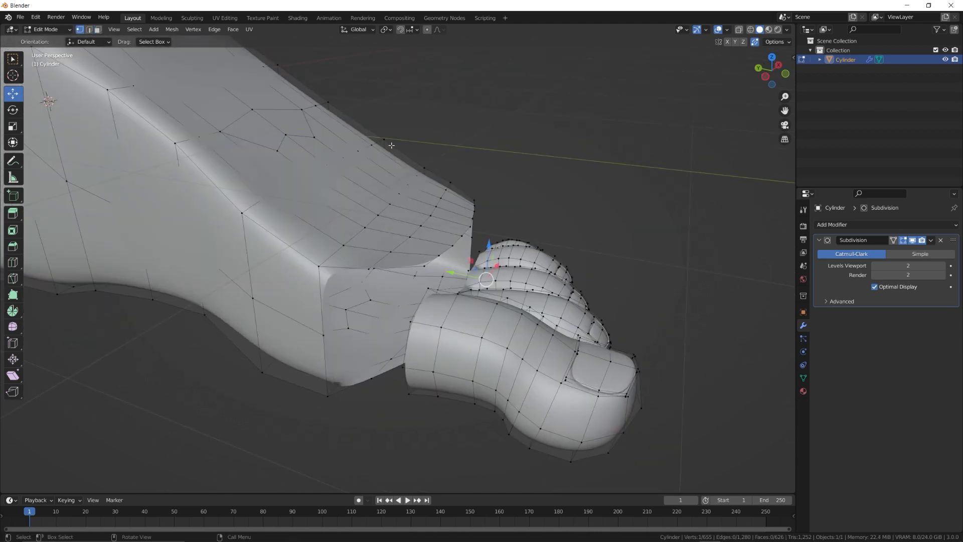
Enable vertex snapping and snap the forefoot opening's middle, lower and upper corner vertices onto the inner side of the big toe's base.
{"action": "left_click", "coordinate": [410, 31]}
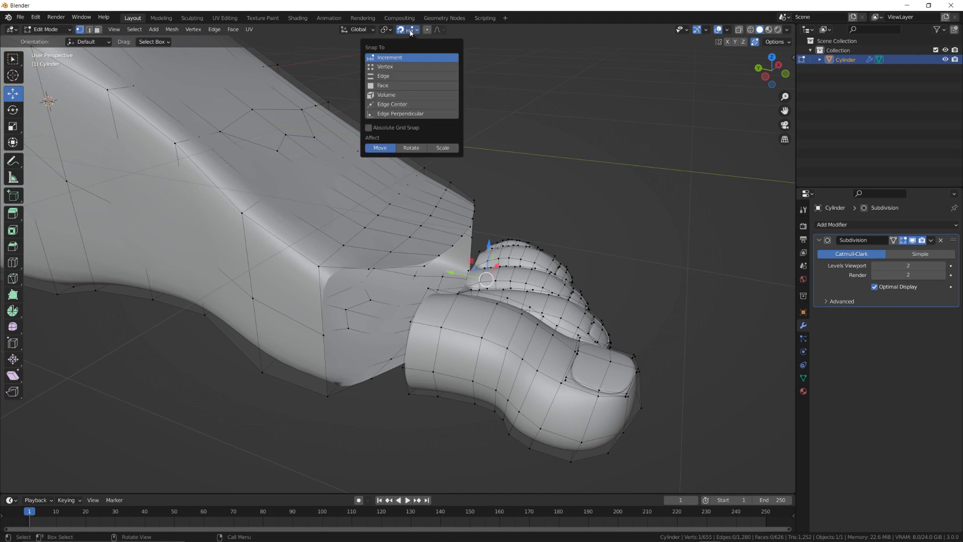
{"action": "left_click", "coordinate": [391, 67]}
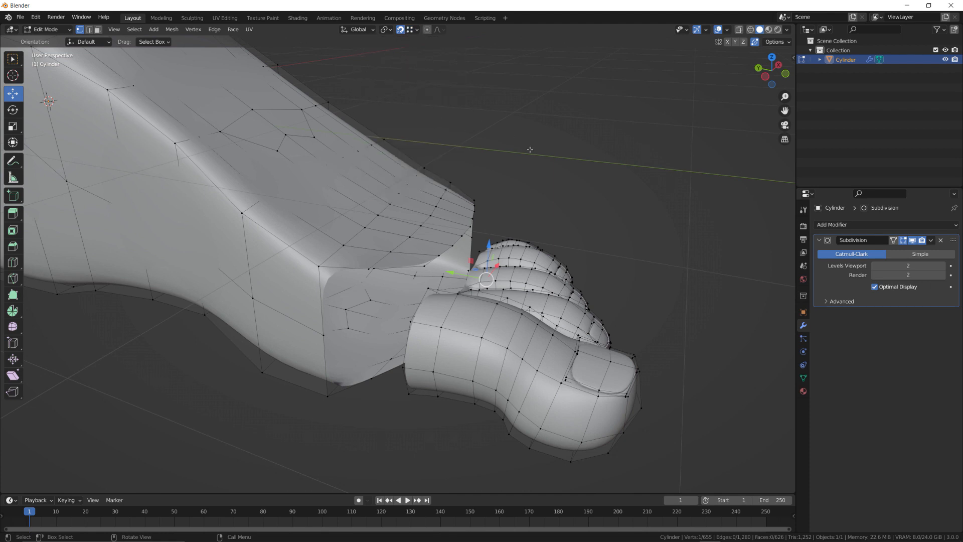
{"action": "middle_click_drag", "start_coordinate": [407, 263], "coordinate": [414, 250]}
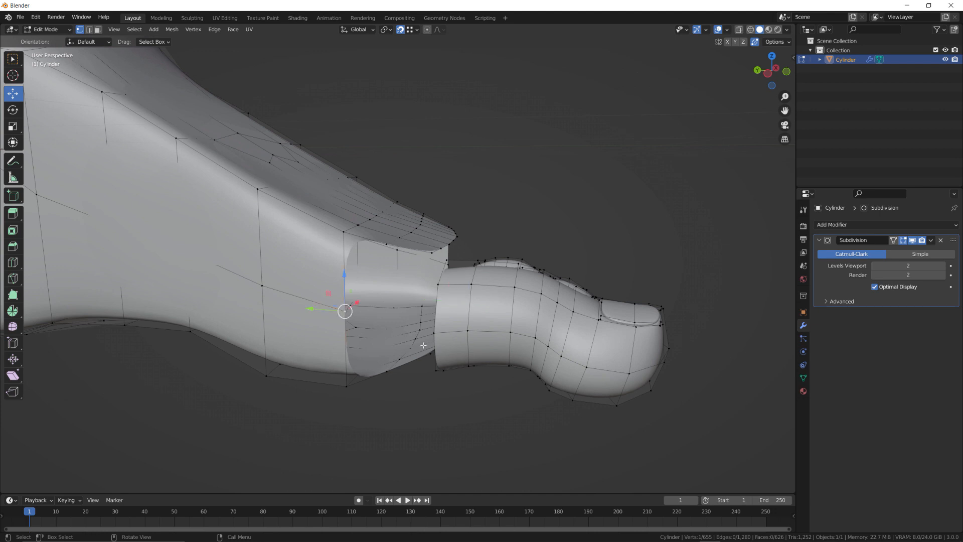
{"action": "key", "text": "g"}
{"action": "left_click", "coordinate": [434, 333]}
{"action": "left_click", "coordinate": [347, 386]}
{"action": "key", "text": "g"}
{"action": "left_click", "coordinate": [436, 370]}
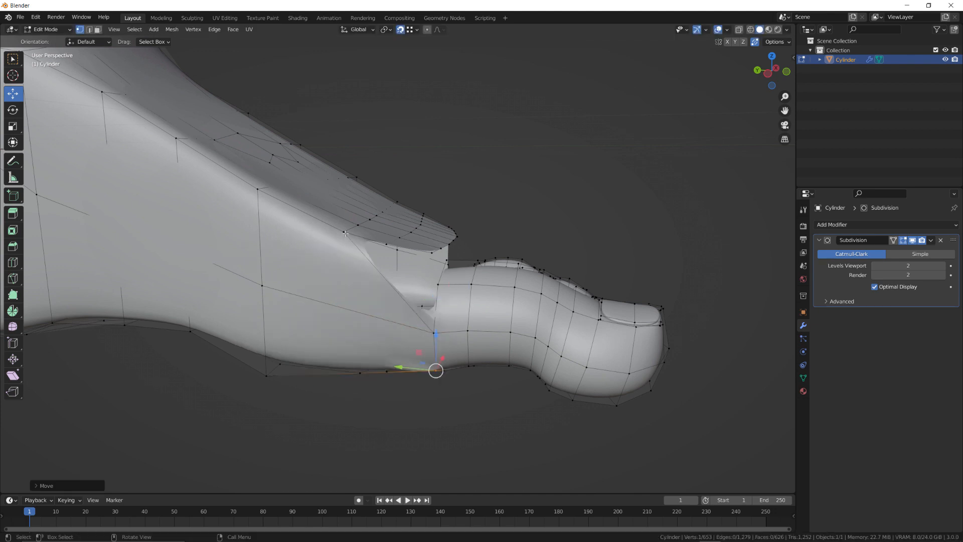
{"action": "left_click", "coordinate": [345, 233]}
{"action": "key", "text": "g"}
{"action": "left_click", "coordinate": [437, 284]}
Snap the upper rim vertices of the forefoot opening onto the toe bases from the big toe to the fourth toe.
{"action": "middle_click_drag", "start_coordinate": [436, 286], "coordinate": [409, 279]}
{"action": "left_click", "coordinate": [327, 273]}
{"action": "key", "text": "g"}
{"action": "left_click", "coordinate": [372, 313]}
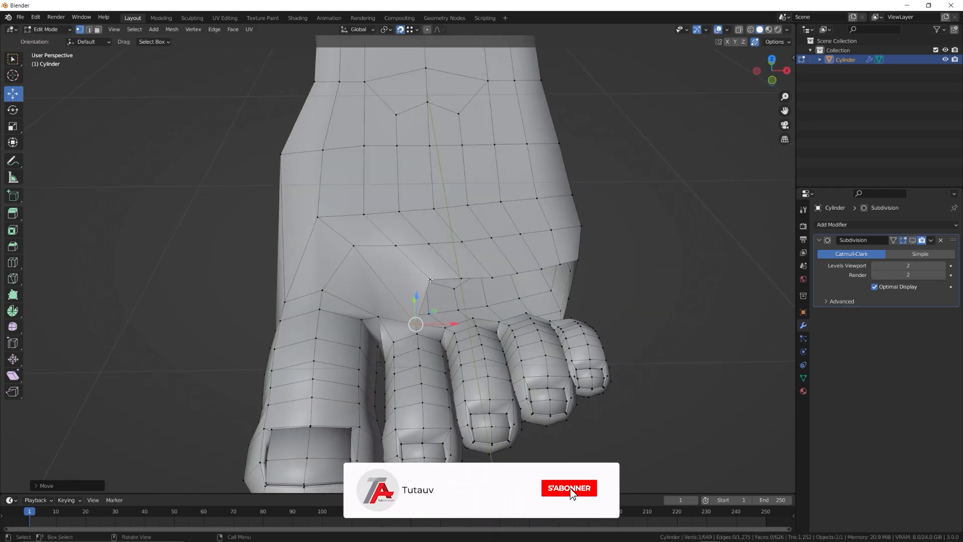
{"action": "left_click", "coordinate": [430, 279]}
{"action": "left_click_drag", "start_coordinate": [430, 279], "coordinate": [445, 327]}
{"action": "left_click", "coordinate": [461, 278]}
{"action": "left_click_drag", "start_coordinate": [461, 278], "coordinate": [473, 318]}
{"action": "left_click", "coordinate": [492, 278]}
{"action": "left_click_drag", "start_coordinate": [492, 277], "coordinate": [499, 321]}
Snap the remaining outer rim vertices of the forefoot opening onto the bases of the fourth and little toes.
{"action": "middle_click_drag", "start_coordinate": [499, 321], "coordinate": [464, 319]}
{"action": "left_click", "coordinate": [484, 308]}
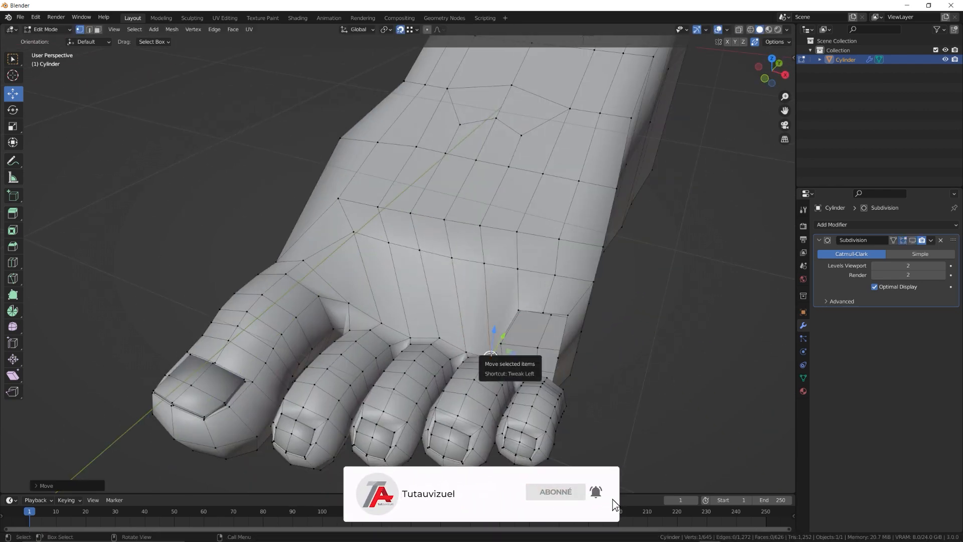
{"action": "key", "text": "ctrl+z"}
{"action": "left_click_drag", "start_coordinate": [488, 306], "coordinate": [492, 354]}
{"action": "left_click", "coordinate": [518, 310]}
{"action": "left_click", "coordinate": [543, 313]}
{"action": "left_click_drag", "start_coordinate": [518, 310], "coordinate": [540, 376]}
{"action": "middle_click_drag", "start_coordinate": [540, 371], "coordinate": [476, 329]}
{"action": "left_click_drag", "start_coordinate": [467, 261], "coordinate": [444, 345]}
Turn off snapping and knife-cut a square on the inner ankle with its corners connected to the surrounding vertices.
{"action": "middle_click_drag", "start_coordinate": [444, 345], "coordinate": [501, 234]}
{"action": "middle_click_drag", "start_coordinate": [457, 271], "coordinate": [572, 300]}
{"action": "key", "text": "shift+Tab"}
{"action": "key", "text": "g"}
{"action": "key", "text": "g"}
{"action": "key", "text": "k"}
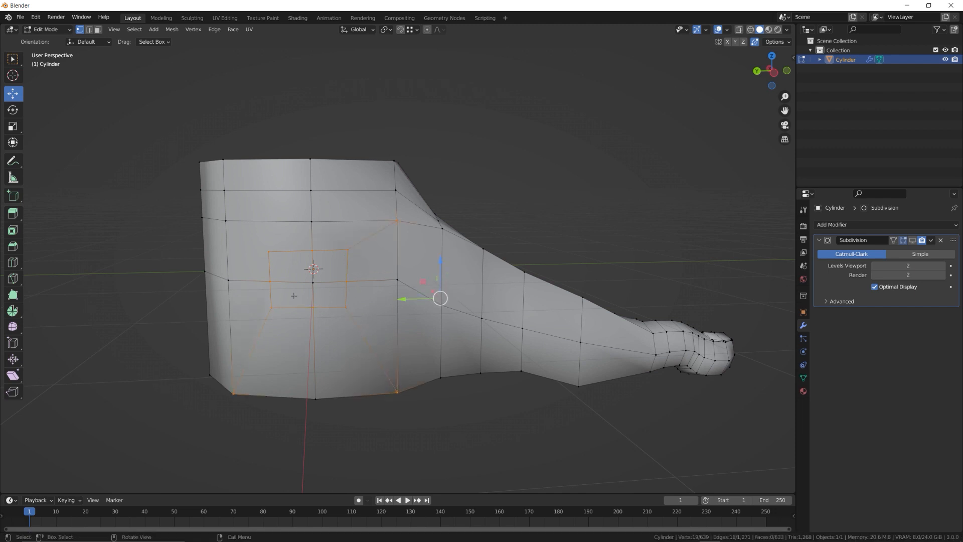
{"action": "left_click", "coordinate": [228, 221]}
{"action": "key", "text": "Return"}
Reposition the ankle vertices around the new inner-side cut.
{"action": "middle_click_drag", "start_coordinate": [321, 240], "coordinate": [361, 230]}
{"action": "left_click", "coordinate": [275, 256]}
{"action": "scroll", "coordinate": [275, 256], "scroll_direction": "up", "scroll_amount": 1}
{"action": "left_click", "coordinate": [219, 249]}
{"action": "key", "text": "g"}
{"action": "left_click", "coordinate": [280, 284]}
Knife-cut a square on the outer ankle and connect its corners to the surrounding vertices.
{"action": "key", "text": "k"}
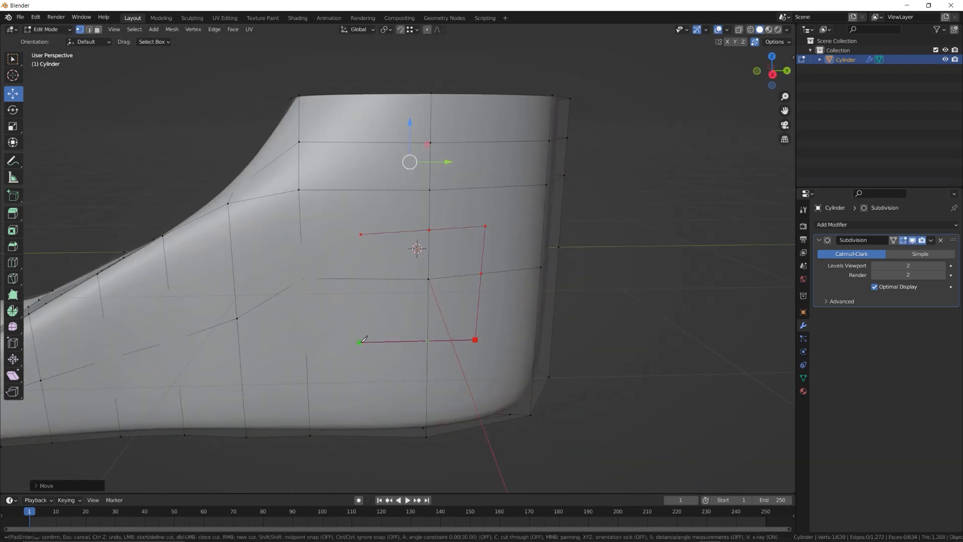
{"action": "key", "text": "k"}
{"action": "left_click", "coordinate": [485, 226]}
{"action": "left_click", "coordinate": [546, 185]}
{"action": "key", "text": "Return"}
{"action": "middle_click_drag", "start_coordinate": [545, 191], "coordinate": [519, 191]}
{"action": "key", "text": "k"}
{"action": "left_click", "coordinate": [472, 343]}
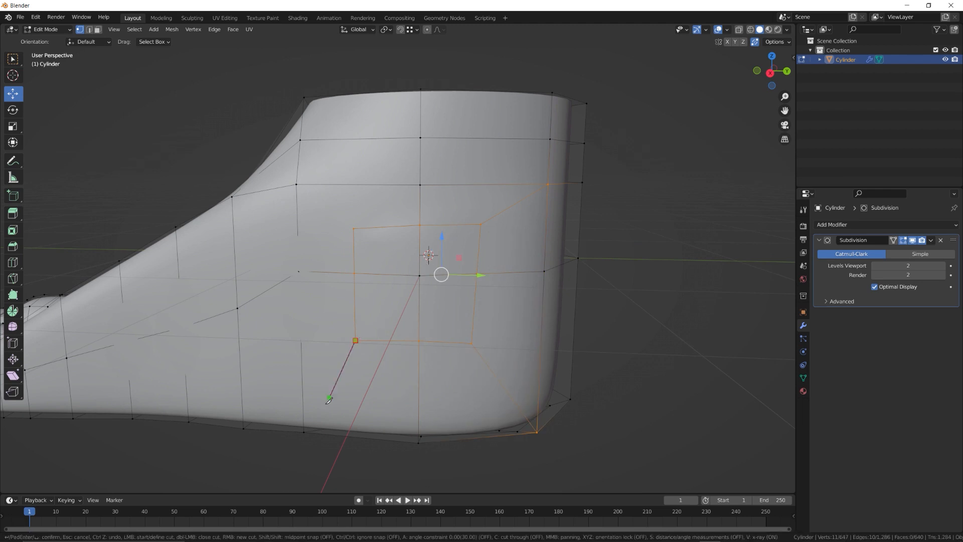
{"action": "left_click", "coordinate": [301, 188]}
{"action": "key", "text": "Return"}
Reposition a vertex by the outer ankle and nudge one along the inner edge of the instep.
{"action": "middle_click_drag", "start_coordinate": [300, 187], "coordinate": [361, 225]}
{"action": "key", "text": "g"}
{"action": "left_click", "coordinate": [307, 289]}
{"action": "middle_click_drag", "start_coordinate": [308, 288], "coordinate": [494, 151]}
{"action": "key", "text": "w"}
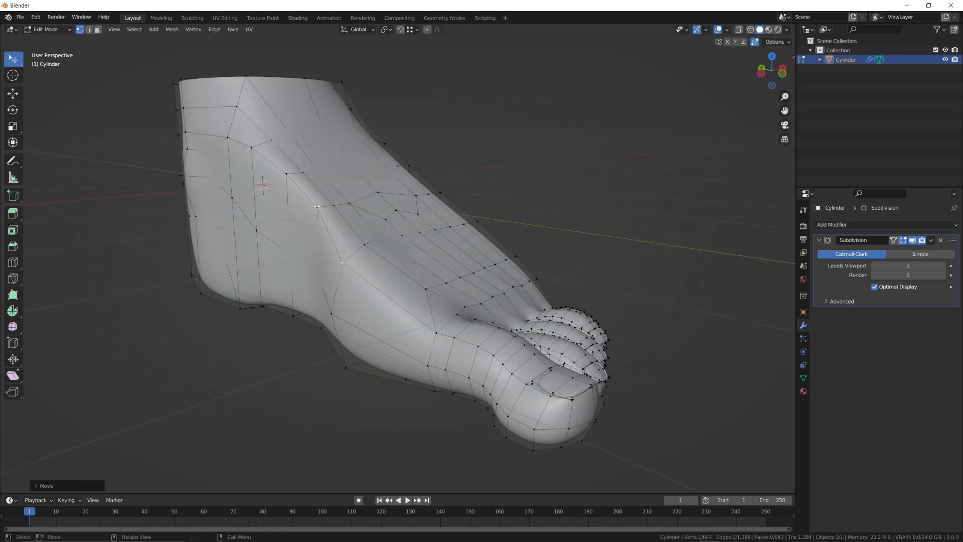
{"action": "left_click_drag", "start_coordinate": [313, 201], "coordinate": [310, 200]}
Slide the outer instep edge's vertices downward and lower the surface above them along Z with proportional editing.
{"action": "middle_click_drag", "start_coordinate": [431, 236], "coordinate": [320, 218]}
{"action": "key", "text": "g"}
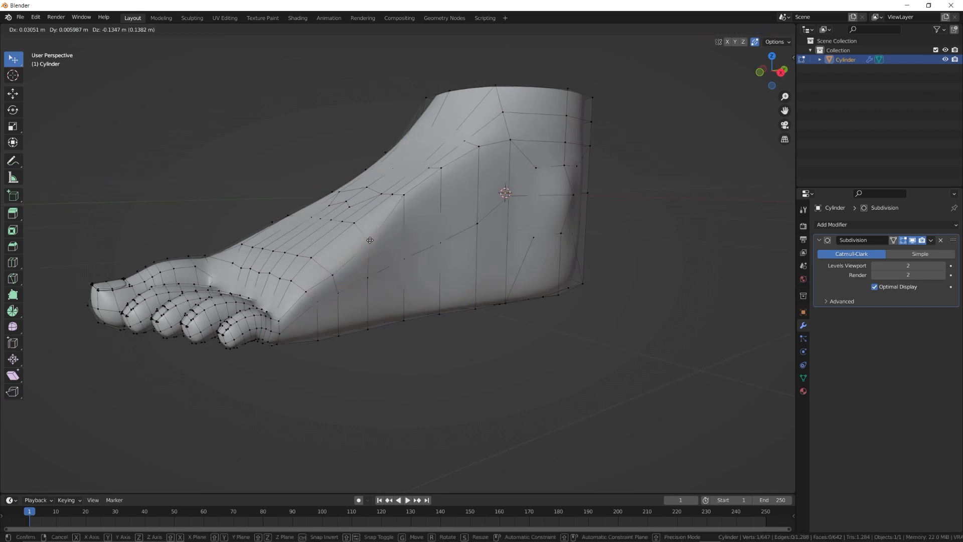
{"action": "key", "text": "g"}
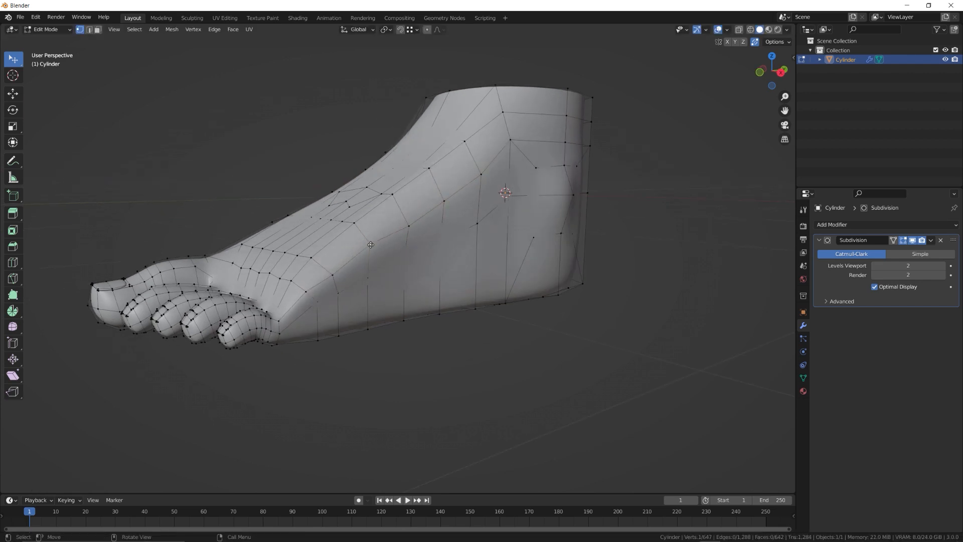
{"action": "key", "text": "g"}
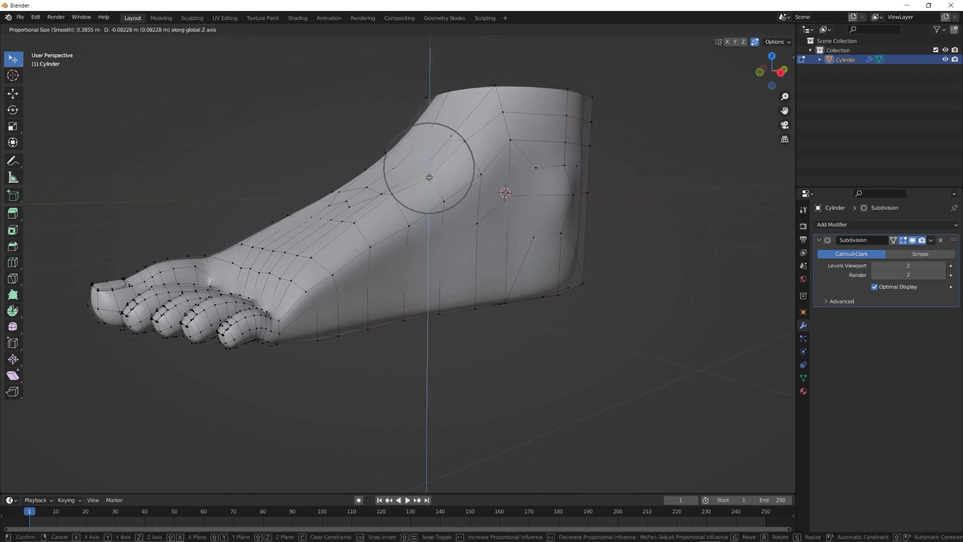
{"action": "left_click", "coordinate": [430, 178]}
{"action": "left_click_drag", "start_coordinate": [354, 222], "coordinate": [355, 238]}
{"action": "left_click_drag", "start_coordinate": [368, 277], "coordinate": [372, 286]}
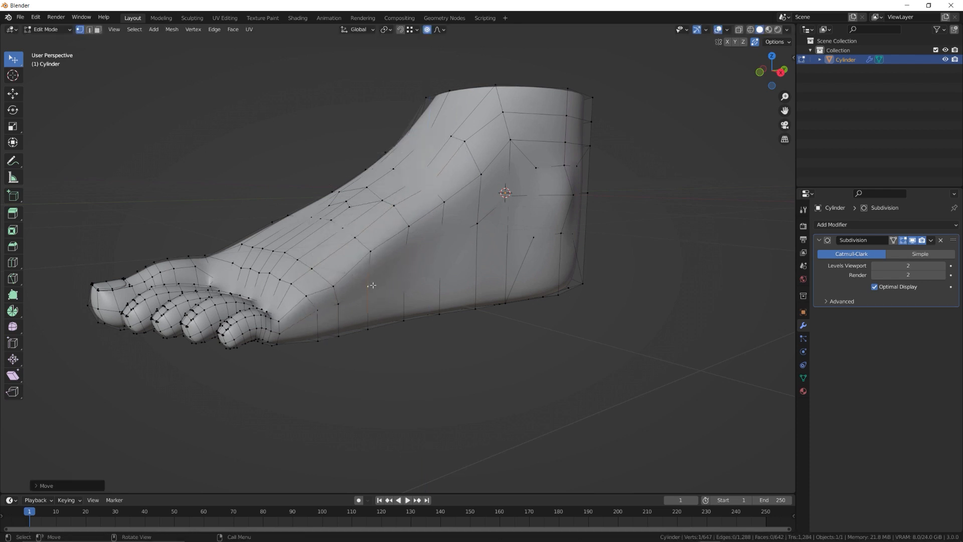
Show the subdivided surface on the editing cage and smooth the top of the midfoot with proportional vertex moves.
{"action": "left_click", "coordinate": [893, 241]}
{"action": "left_click_drag", "start_coordinate": [441, 243], "coordinate": [440, 262]}
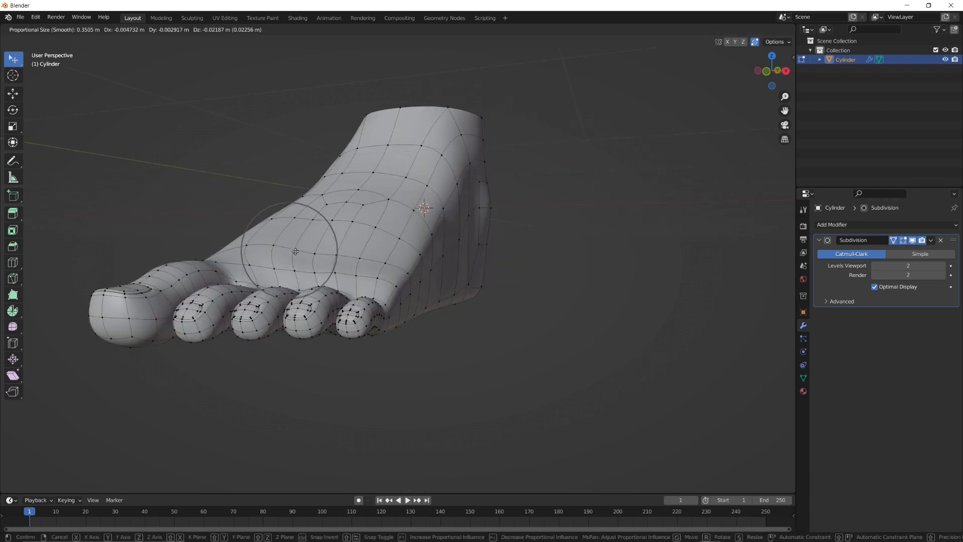
{"action": "left_click", "coordinate": [414, 218]}
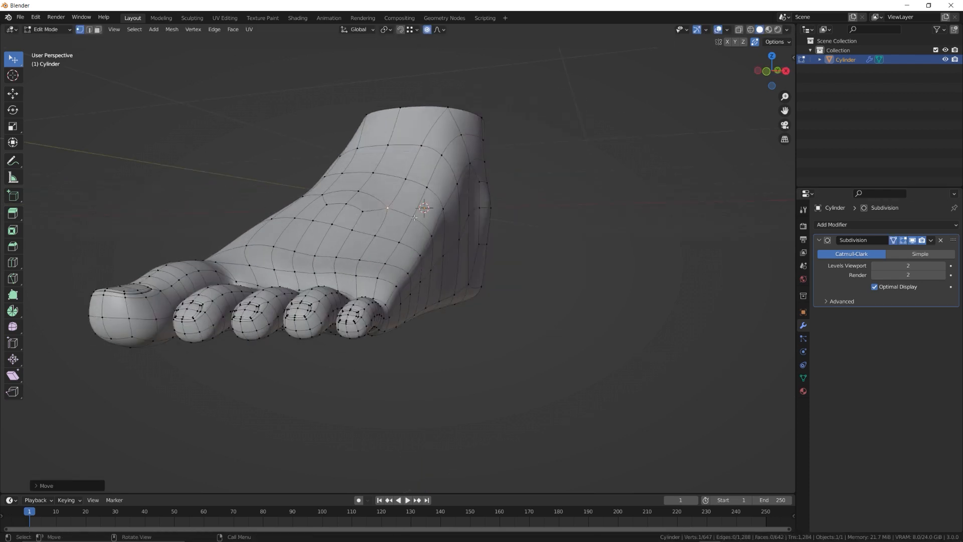
{"action": "middle_click_drag", "start_coordinate": [353, 201], "coordinate": [401, 253]}
{"action": "left_click_drag", "start_coordinate": [329, 320], "coordinate": [322, 320]}
Raise a vertex in the inner arch slightly and nudge the vertex behind the little toe upward.
{"action": "middle_click_drag", "start_coordinate": [322, 320], "coordinate": [426, 261]}
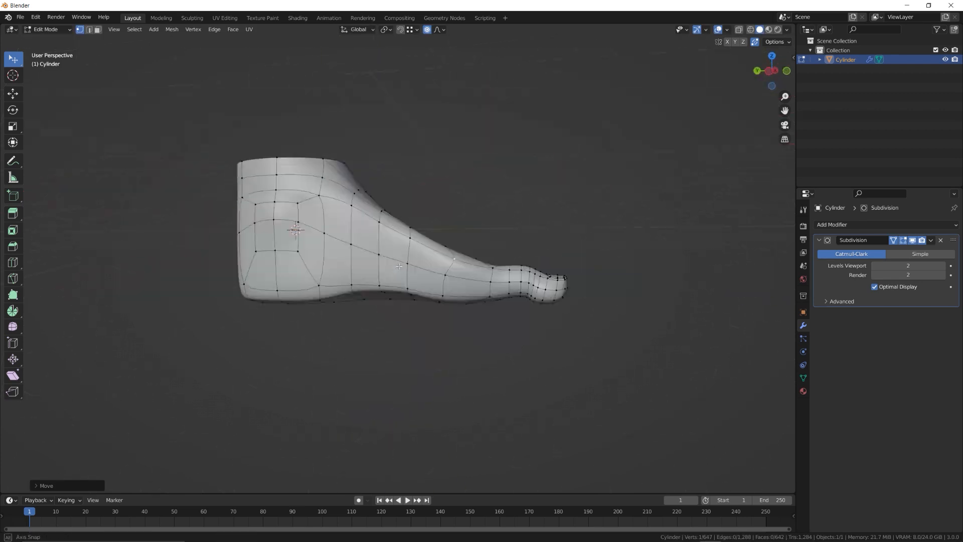
{"action": "left_click_drag", "start_coordinate": [410, 285], "coordinate": [409, 279]}
{"action": "middle_click_drag", "start_coordinate": [451, 274], "coordinate": [426, 216]}
{"action": "scroll", "coordinate": [361, 296], "scroll_direction": "up", "scroll_amount": 3}
{"action": "scroll", "coordinate": [426, 216], "scroll_direction": "up", "scroll_amount": 2}
{"action": "left_click_drag", "start_coordinate": [482, 177], "coordinate": [484, 172]}
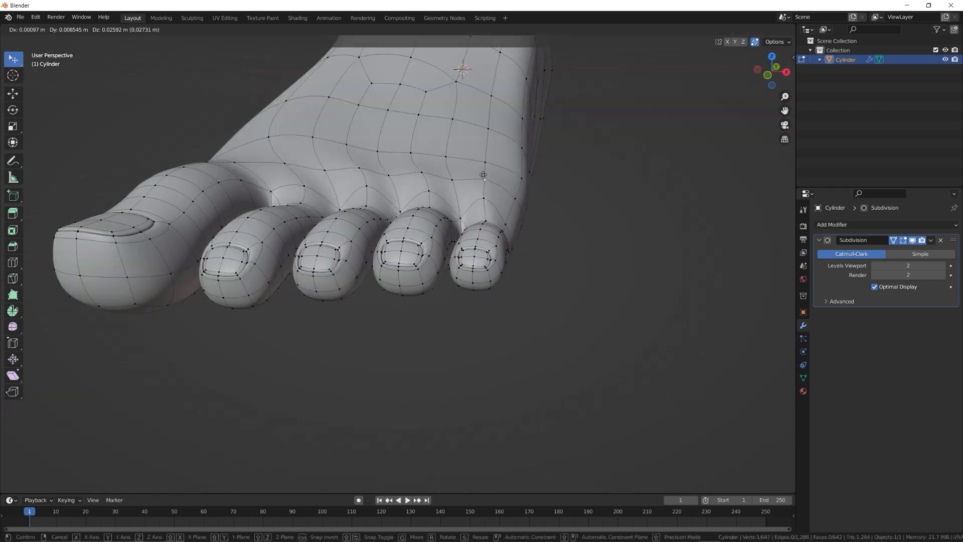
Nudge two vertices around the toe bases upward to smooth the join with the forefoot.
{"action": "middle_click_drag", "start_coordinate": [483, 172], "coordinate": [402, 201]}
{"action": "left_click_drag", "start_coordinate": [370, 228], "coordinate": [369, 215]}
{"action": "left_click_drag", "start_coordinate": [260, 202], "coordinate": [258, 199]}
{"action": "scroll", "coordinate": [341, 223], "scroll_direction": "up", "scroll_amount": 3}
{"action": "middle_click_drag", "start_coordinate": [273, 196], "coordinate": [426, 245], "text": "shift"}
Raise the lower rear vertex on the inner side of the heel.
{"action": "middle_click_drag", "start_coordinate": [560, 267], "coordinate": [647, 250]}
{"action": "middle_click_drag", "start_coordinate": [251, 301], "coordinate": [301, 280]}
{"action": "left_click_drag", "start_coordinate": [288, 312], "coordinate": [285, 316]}
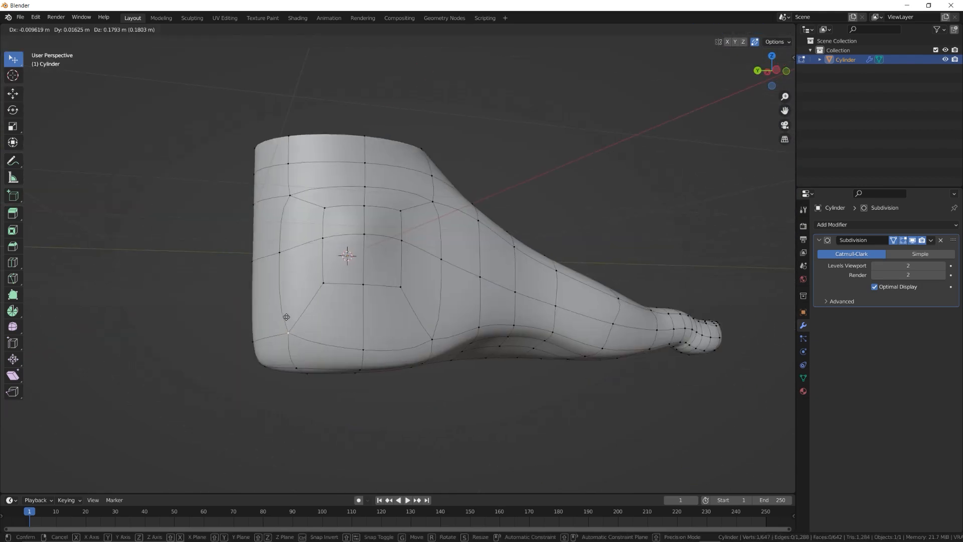
{"action": "middle_click_drag", "start_coordinate": [286, 317], "coordinate": [426, 301]}
With X-ray on in side view, move the heel's back vertices rearward and the upper ankle's back vertices forward.
{"action": "key", "text": "KP_3"}
{"action": "key", "text": "alt+z"}
{"action": "key", "text": "w"}
{"action": "left_click_drag", "start_coordinate": [507, 240], "coordinate": [566, 284]}
{"action": "left_click_drag", "start_coordinate": [489, 115], "coordinate": [567, 216]}
{"action": "key", "text": "g"}
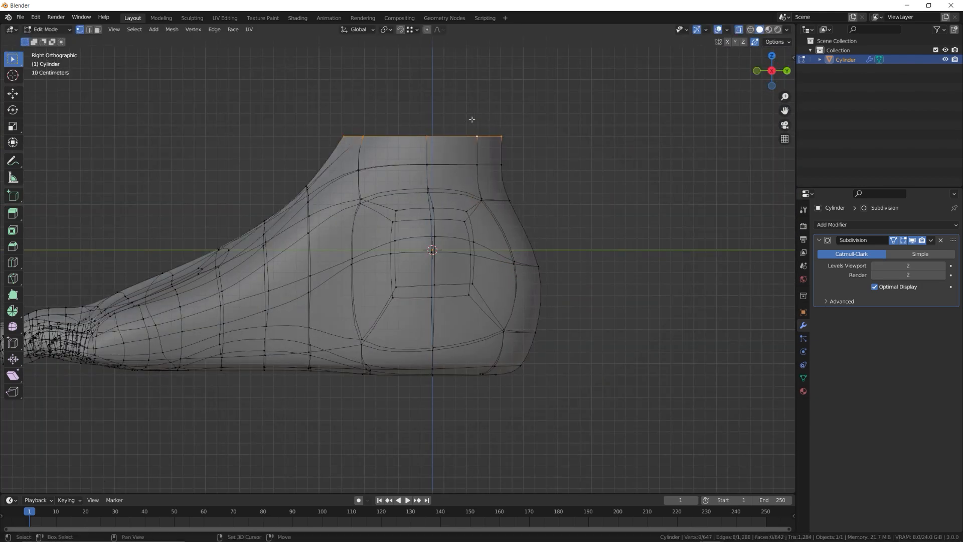
Extrude the ankle's top rim upward and adjust the vertices above the inner ankle bone.
{"action": "middle_click_drag", "start_coordinate": [472, 119], "coordinate": [557, 184], "text": "shift"}
{"action": "key", "text": "e"}
{"action": "middle_click_drag", "start_coordinate": [438, 223], "coordinate": [318, 357]}
{"action": "left_click", "coordinate": [367, 283]}
{"action": "left_click", "coordinate": [357, 284]}
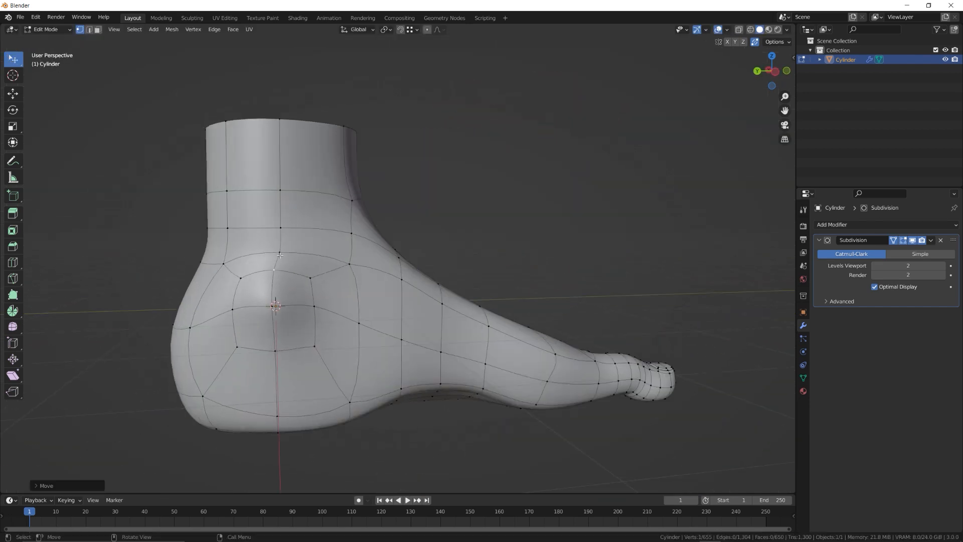
Adjust vertices on the underside of the big toe and its neighbouring toes to refine their shape.
{"action": "middle_click_drag", "start_coordinate": [280, 256], "coordinate": [352, 251]}
{"action": "scroll", "coordinate": [368, 248], "scroll_direction": "up", "scroll_amount": 5}
{"action": "left_click", "coordinate": [455, 246]}
{"action": "middle_click_drag", "start_coordinate": [456, 246], "coordinate": [389, 276], "text": "shift"}
{"action": "scroll", "coordinate": [389, 276], "scroll_direction": "up", "scroll_amount": 1}
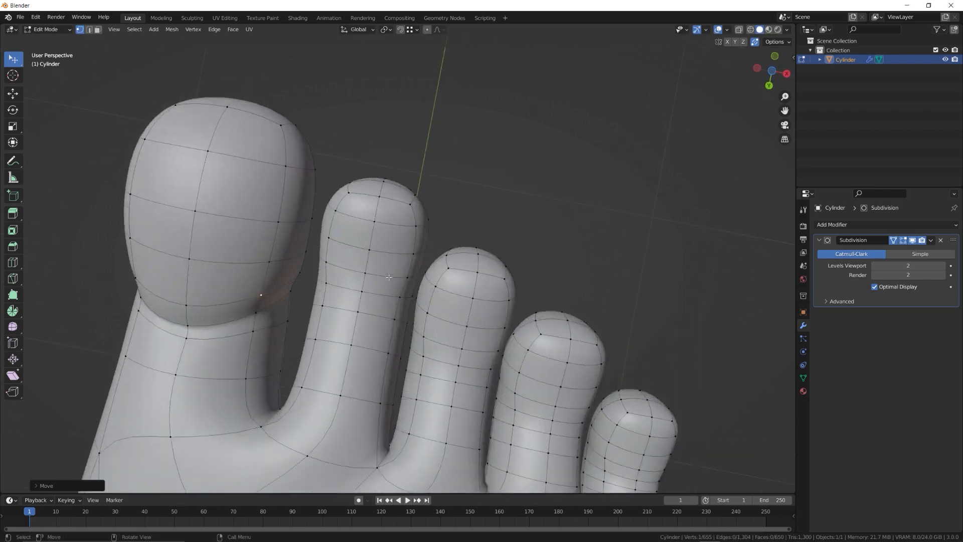
{"action": "left_click_drag", "start_coordinate": [425, 361], "coordinate": [432, 370]}
{"action": "middle_click_drag", "start_coordinate": [435, 369], "coordinate": [504, 426]}
{"action": "left_click_drag", "start_coordinate": [385, 220], "coordinate": [374, 269]}
With X-ray on, select the centre vertices at the base of the third toe's nail and move them.
{"action": "middle_click_drag", "start_coordinate": [375, 269], "coordinate": [261, 348]}
{"action": "key", "text": "w"}
{"action": "key", "text": "alt+z"}
{"action": "left_click_drag", "start_coordinate": [354, 284], "coordinate": [364, 303]}
{"action": "scroll", "coordinate": [364, 303], "scroll_direction": "up", "scroll_amount": 3}
{"action": "mouse_move", "coordinate": [364, 303]}
{"action": "middle_mouse_down"}
{"action": "mouse_move", "coordinate": [329, 282]}
{"action": "mouse_move", "coordinate": [355, 316]}
{"action": "middle_mouse_up"}
{"action": "key", "text": "g"}
{"action": "left_click", "coordinate": [330, 287]}
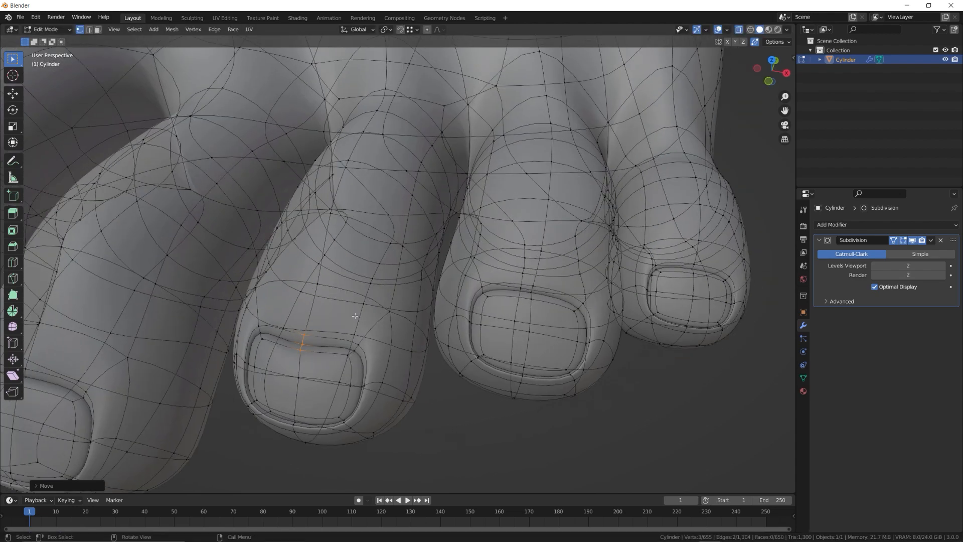
Reposition the centre vertices along the base edge of the third toe's nail to refine the nail's outline.
{"action": "left_click", "coordinate": [367, 376]}
{"action": "middle_click_drag", "start_coordinate": [367, 376], "coordinate": [386, 351]}
{"action": "left_click_drag", "start_coordinate": [328, 341], "coordinate": [349, 360]}
{"action": "key", "text": "g"}
{"action": "left_click", "coordinate": [355, 357]}
{"action": "left_click_drag", "start_coordinate": [409, 346], "coordinate": [428, 365]}
{"action": "left_click_drag", "start_coordinate": [352, 326], "coordinate": [371, 345]}
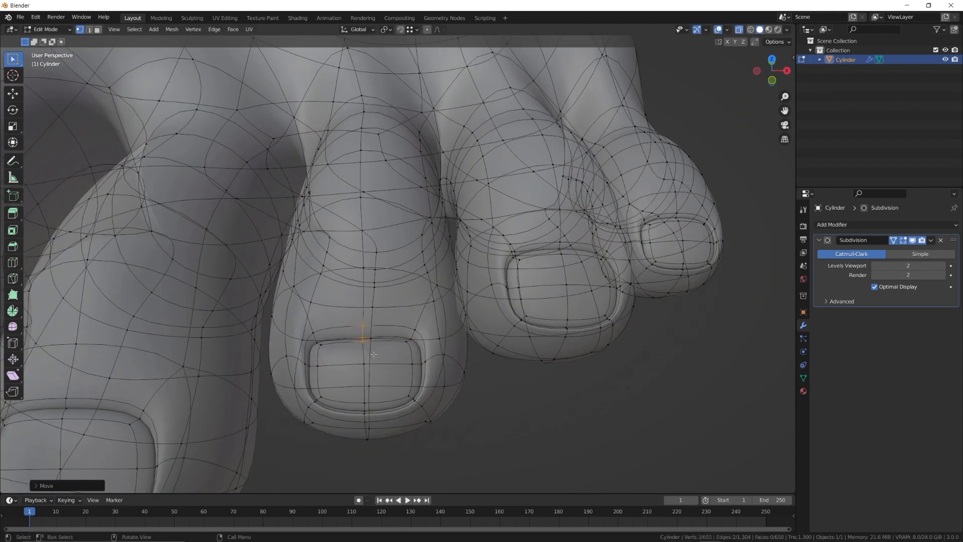
Move and scale selected vertices around the fourth toe's nail to refine its shape.
{"action": "middle_click_drag", "start_coordinate": [552, 261], "coordinate": [388, 326], "text": "shift"}
{"action": "key", "text": "g"}
{"action": "left_click", "coordinate": [397, 335]}
{"action": "left_click_drag", "start_coordinate": [412, 358], "coordinate": [433, 380], "text": "shift"}
{"action": "key", "text": "s"}
{"action": "left_click", "coordinate": [454, 354]}
{"action": "middle_click_drag", "start_coordinate": [455, 354], "coordinate": [281, 381], "text": "shift"}
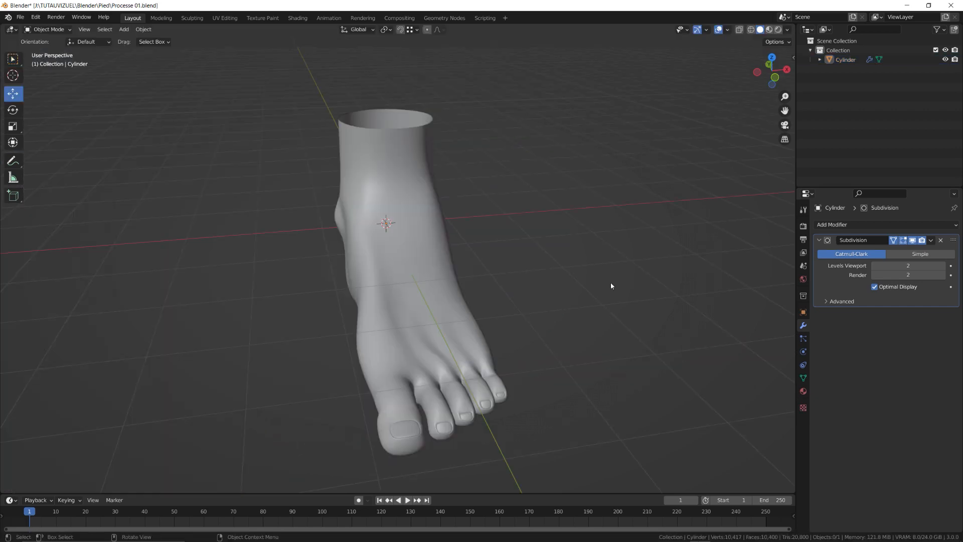
Apply the Subdivision modifier and, in Sculpt Mode, shape the tendons and grooves above the toes with the Crease and Draw brushes.
{"action": "middle_click_drag", "start_coordinate": [488, 269], "coordinate": [525, 261]}
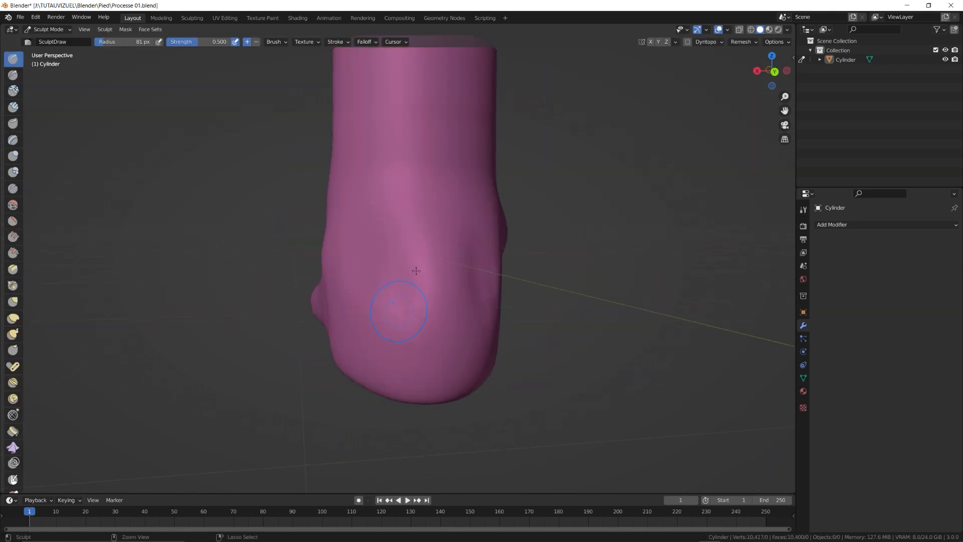
{"action": "mouse_move", "coordinate": [417, 271]}
{"action": "middle_mouse_down"}
{"action": "mouse_move", "coordinate": [365, 178]}
{"action": "mouse_move", "coordinate": [391, 276]}
{"action": "mouse_move", "coordinate": [488, 135]}
{"action": "mouse_move", "coordinate": [592, 279]}
{"action": "mouse_move", "coordinate": [555, 312]}
{"action": "mouse_move", "coordinate": [431, 321]}
{"action": "mouse_move", "coordinate": [462, 343]}
{"action": "mouse_move", "coordinate": [543, 264]}
{"action": "mouse_move", "coordinate": [323, 258]}
{"action": "mouse_move", "coordinate": [441, 262]}
{"action": "mouse_move", "coordinate": [482, 281]}
{"action": "mouse_move", "coordinate": [496, 295]}
{"action": "mouse_move", "coordinate": [534, 412]}
{"action": "middle_mouse_up"}
{"action": "key", "text": "shift+c"}
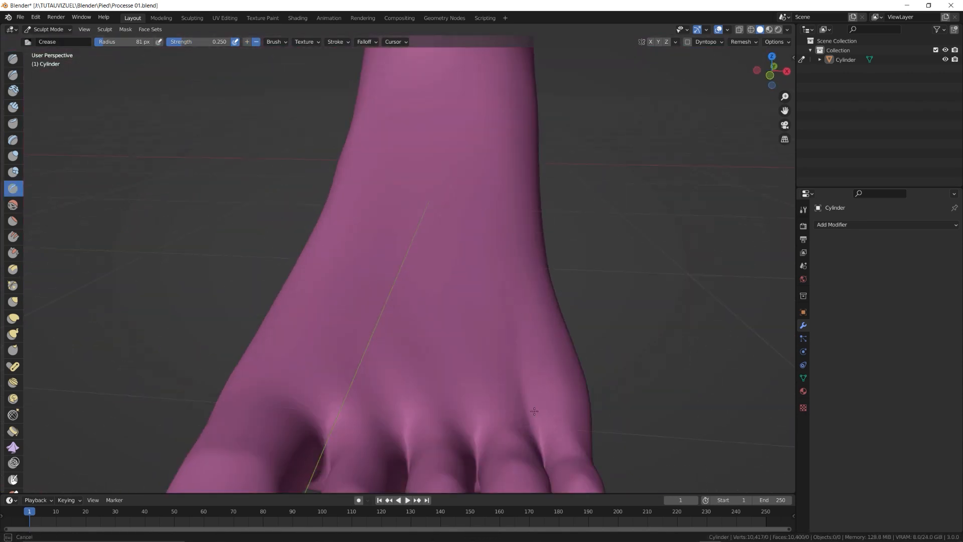
{"action": "middle_click_drag", "start_coordinate": [401, 436], "coordinate": [448, 286], "text": "ctrl"}
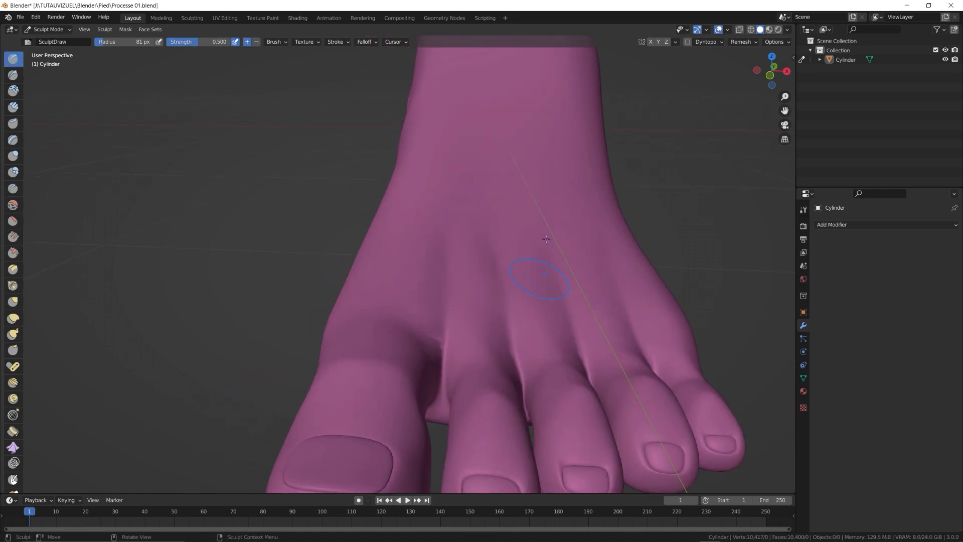
{"action": "mouse_move", "coordinate": [546, 240]}
{"action": "middle_mouse_down"}
{"action": "mouse_move", "coordinate": [617, 301]}
{"action": "mouse_move", "coordinate": [677, 281]}
{"action": "mouse_move", "coordinate": [458, 345]}
{"action": "middle_mouse_up"}
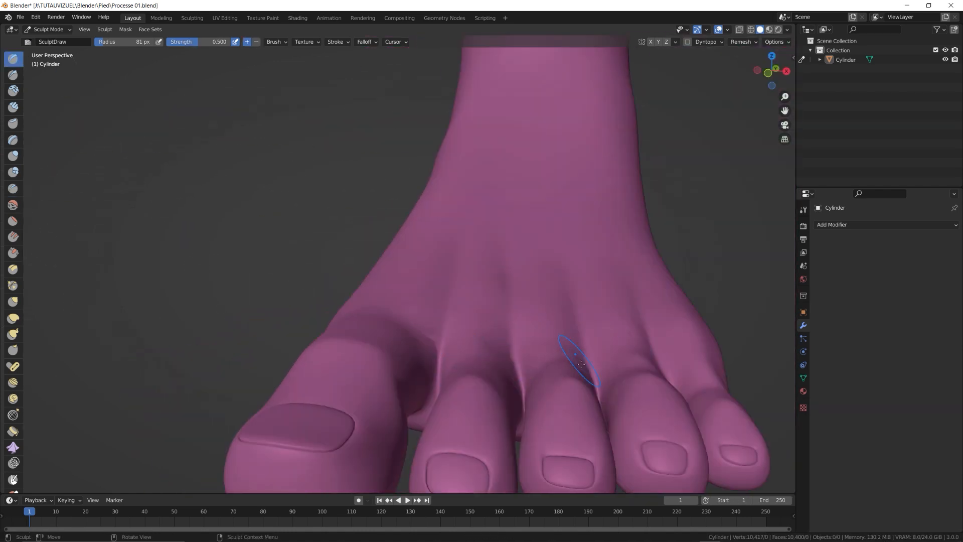
{"action": "mouse_move", "coordinate": [581, 364]}
{"action": "middle_mouse_down"}
{"action": "mouse_move", "coordinate": [678, 280]}
{"action": "mouse_move", "coordinate": [608, 344]}
{"action": "mouse_move", "coordinate": [530, 240]}
{"action": "mouse_move", "coordinate": [11, 319]}
{"action": "middle_mouse_up"}
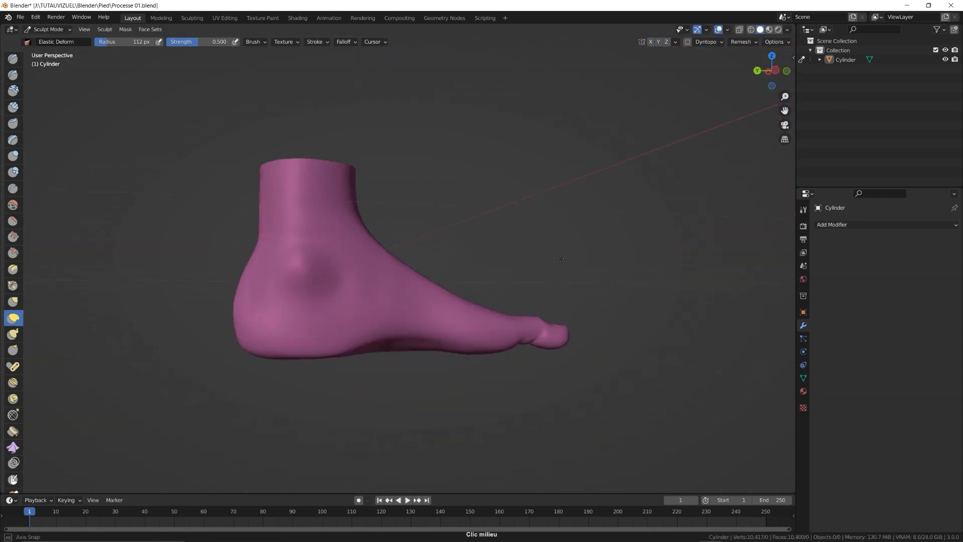